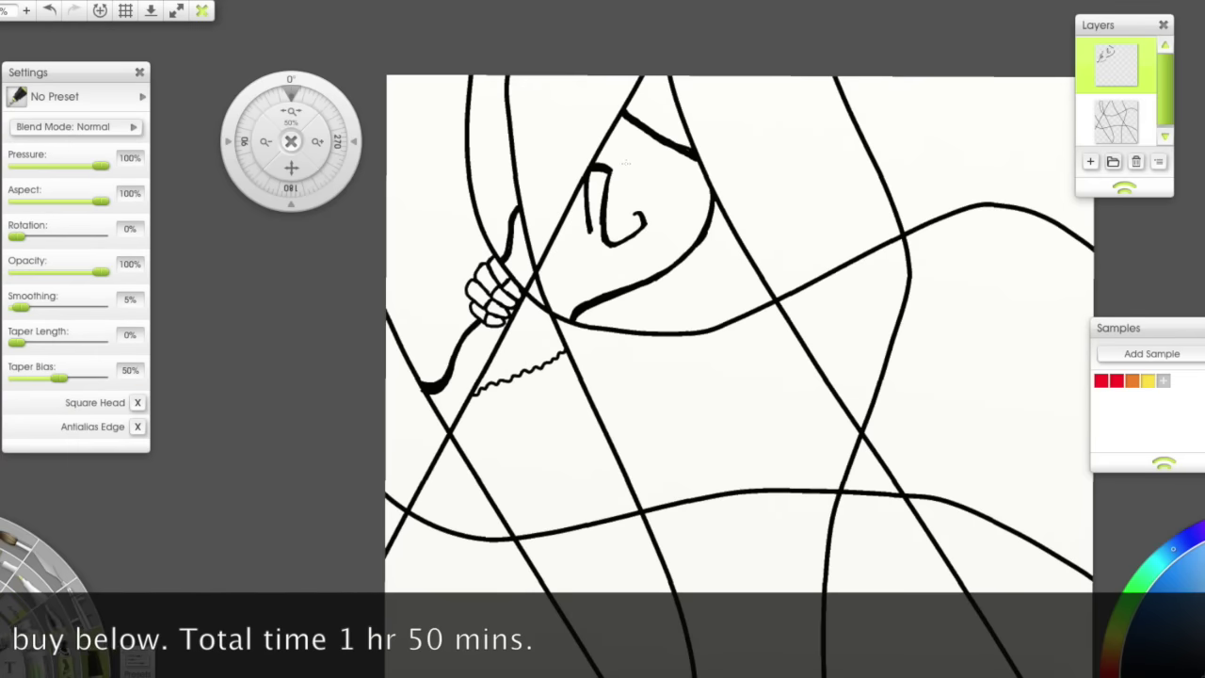
Ink the man's eyes and the wavy strands of his moustache and beard within the face outline.
mouse_move(666, 174)
left_mouse_down()
mouse_move(636, 190)
mouse_move(606, 187)
left_mouse_up()
left_click_drag(644, 227, 676, 261)
left_click_drag(600, 227, 581, 301)
left_click_drag(642, 232, 668, 266)
mouse_move(608, 247)
left_mouse_down()
mouse_move(606, 293)
mouse_move(642, 280)
left_mouse_up()
mouse_move(629, 242)
left_mouse_down()
mouse_move(630, 286)
mouse_move(588, 299)
left_mouse_up()
left_click_drag(603, 247, 595, 296)
Draw the cloak's collar and curved folds, the wavy hair and the striped turban around the man's face.
mouse_move(718, 206)
left_mouse_down()
mouse_move(674, 280)
mouse_move(590, 325)
left_mouse_up()
mouse_move(628, 108)
left_mouse_down()
mouse_move(691, 141)
mouse_move(683, 119)
left_mouse_up()
mouse_move(642, 83)
left_mouse_down()
mouse_move(674, 97)
mouse_move(600, 153)
mouse_move(611, 138)
mouse_move(699, 235)
left_mouse_up()
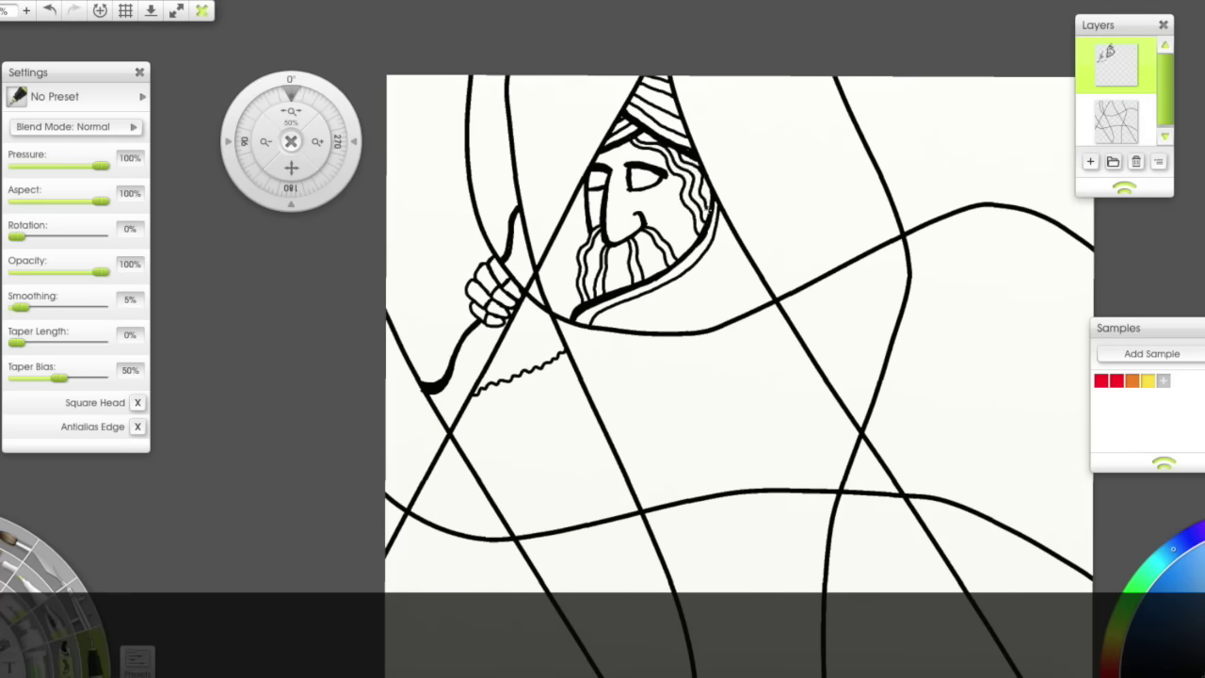
left_click_drag(290, 167, 197, 51)
left_click_drag(629, 110, 552, 217)
left_click_drag(636, 115, 631, 164)
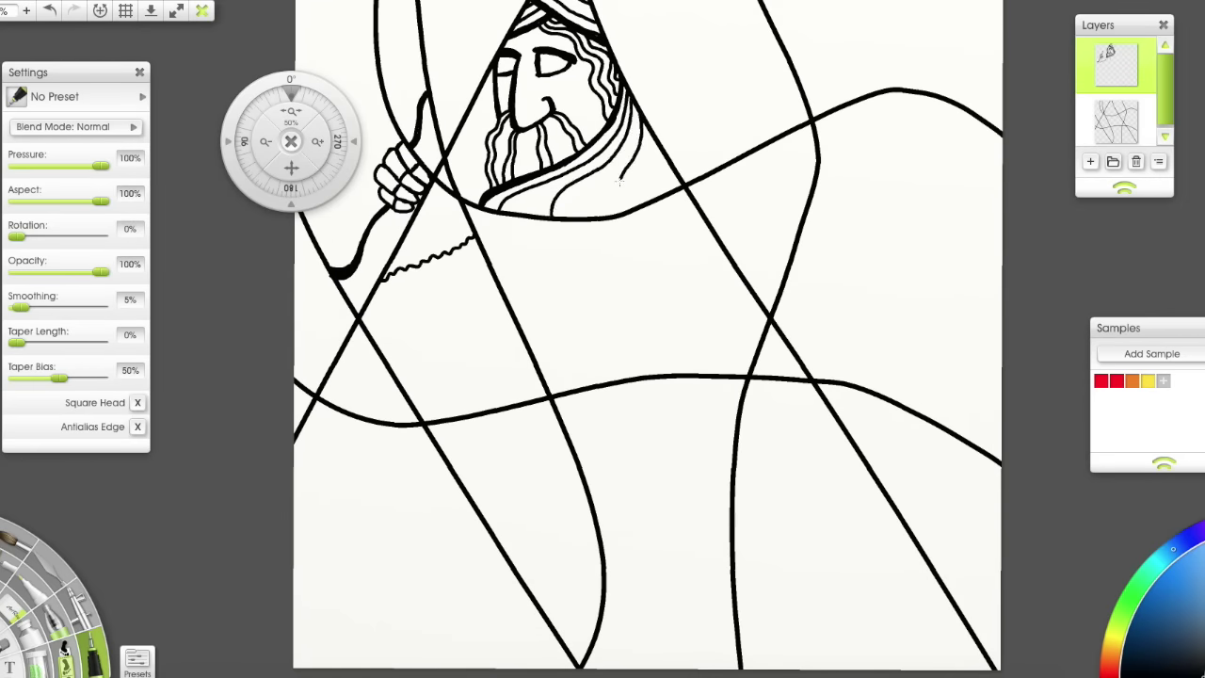
Draw pairs of wavy lines descending behind the raised hand and a spiral curl above it in the canvas's upper-left area.
left_click_drag(291, 167, 398, 232)
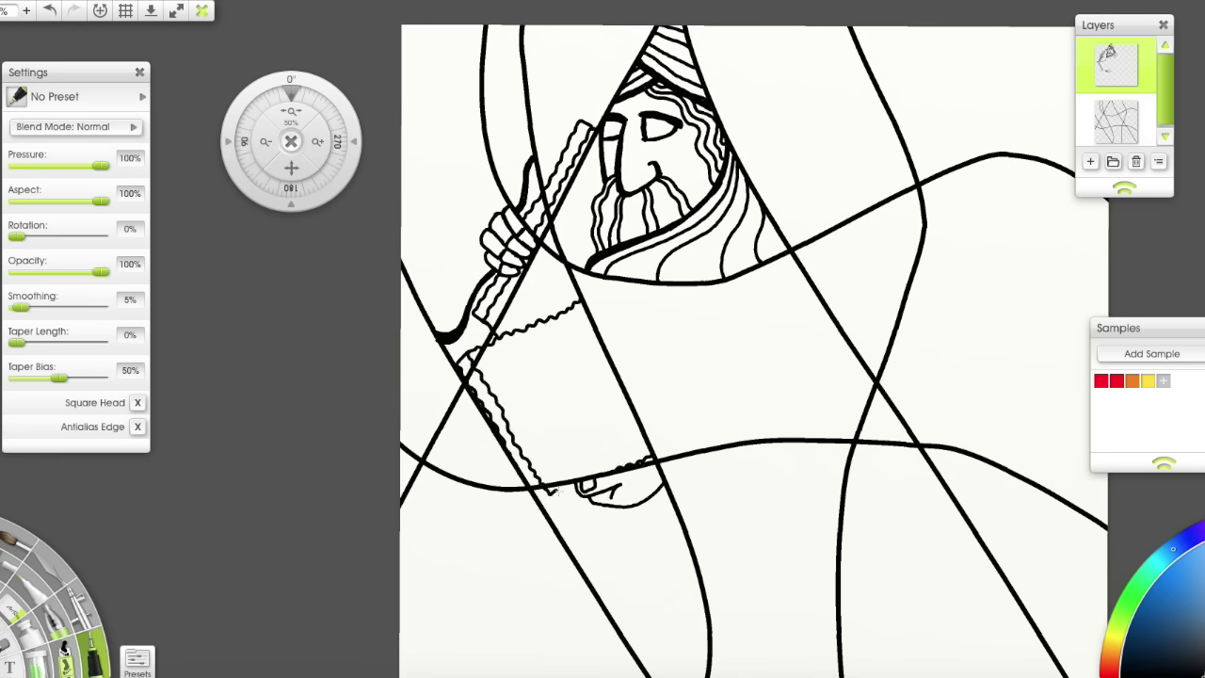
left_click_drag(291, 167, 184, 139)
left_click_drag(291, 168, 445, 227)
left_click_drag(553, 237, 514, 94)
left_click_drag(541, 247, 497, 95)
left_click_drag(523, 315, 485, 217)
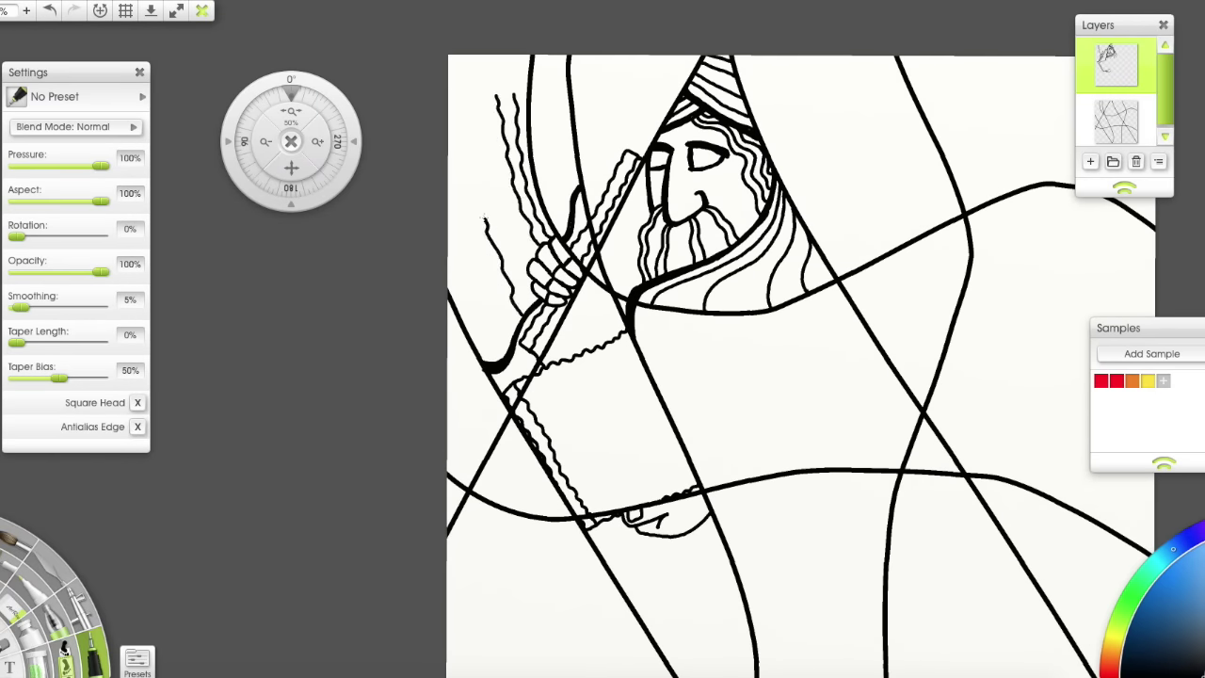
left_click_drag(500, 284, 450, 140)
left_click_drag(507, 358, 447, 244)
left_click_drag(500, 361, 448, 257)
left_click_drag(290, 168, 192, 125)
left_click_drag(481, 147, 485, 102)
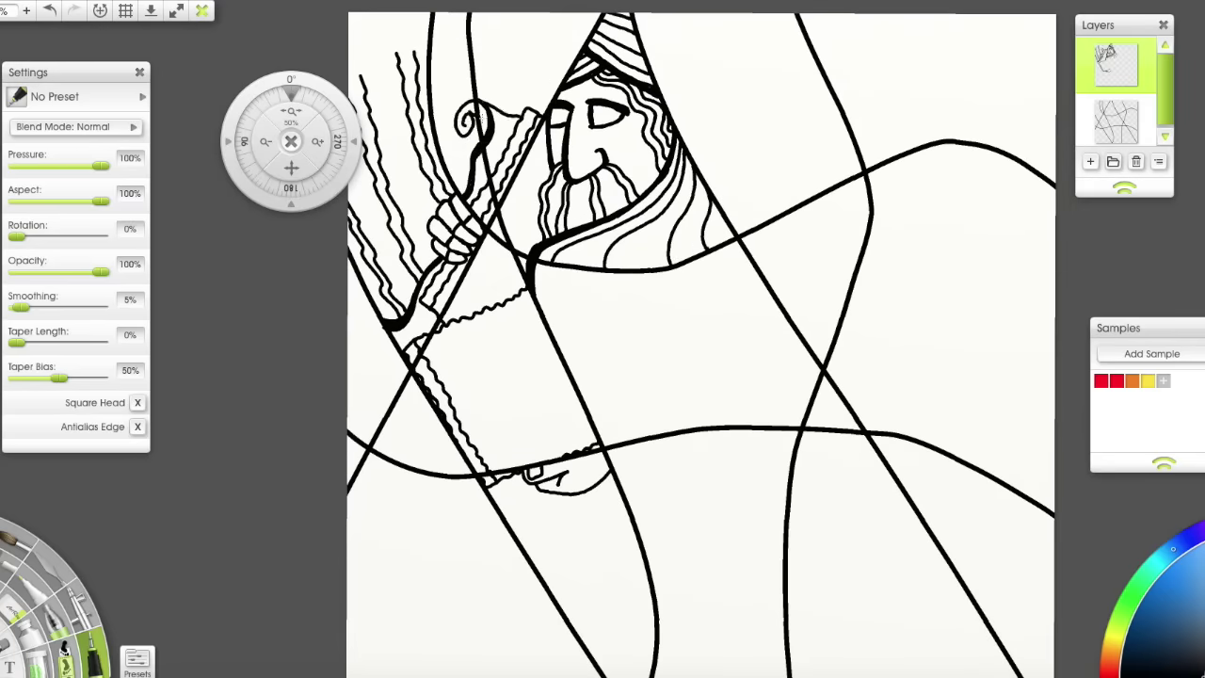
mouse_move(291, 168)
left_mouse_down()
mouse_move(236, 78)
mouse_move(390, 148)
mouse_move(141, 203)
left_mouse_up()
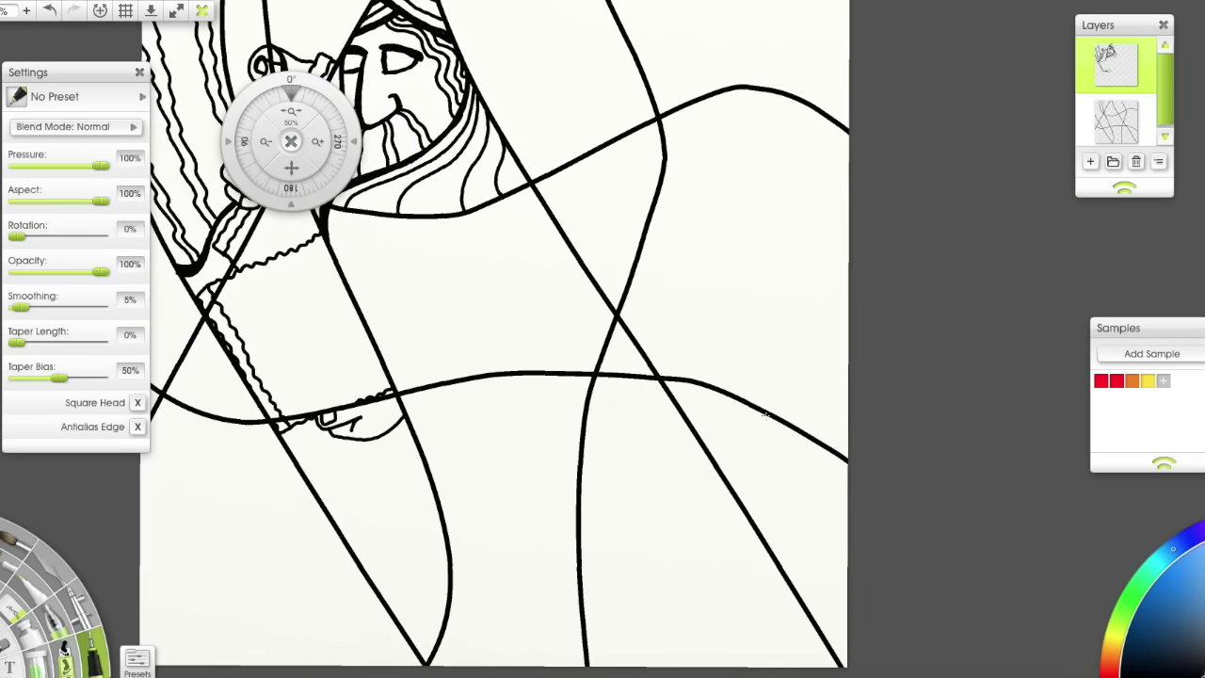
mouse_move(291, 168)
left_mouse_down()
mouse_move(416, 172)
mouse_move(412, 90)
left_mouse_up()
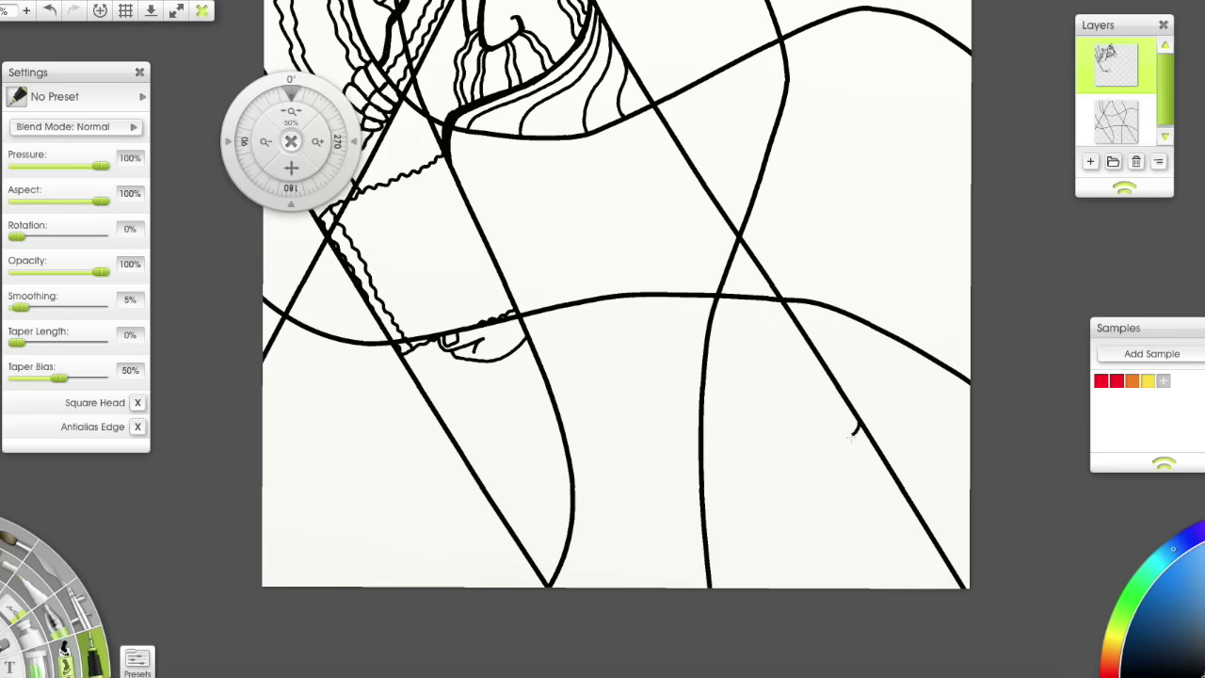
left_click_drag(860, 421, 771, 347)
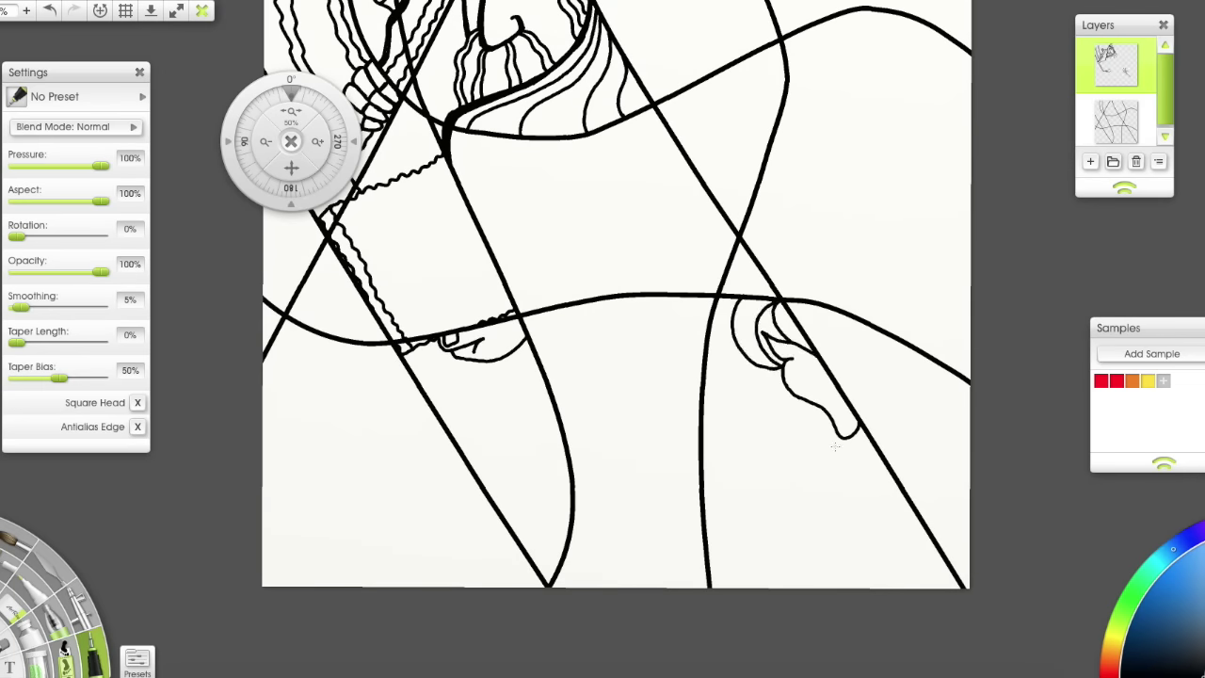
left_click_drag(864, 505, 959, 581)
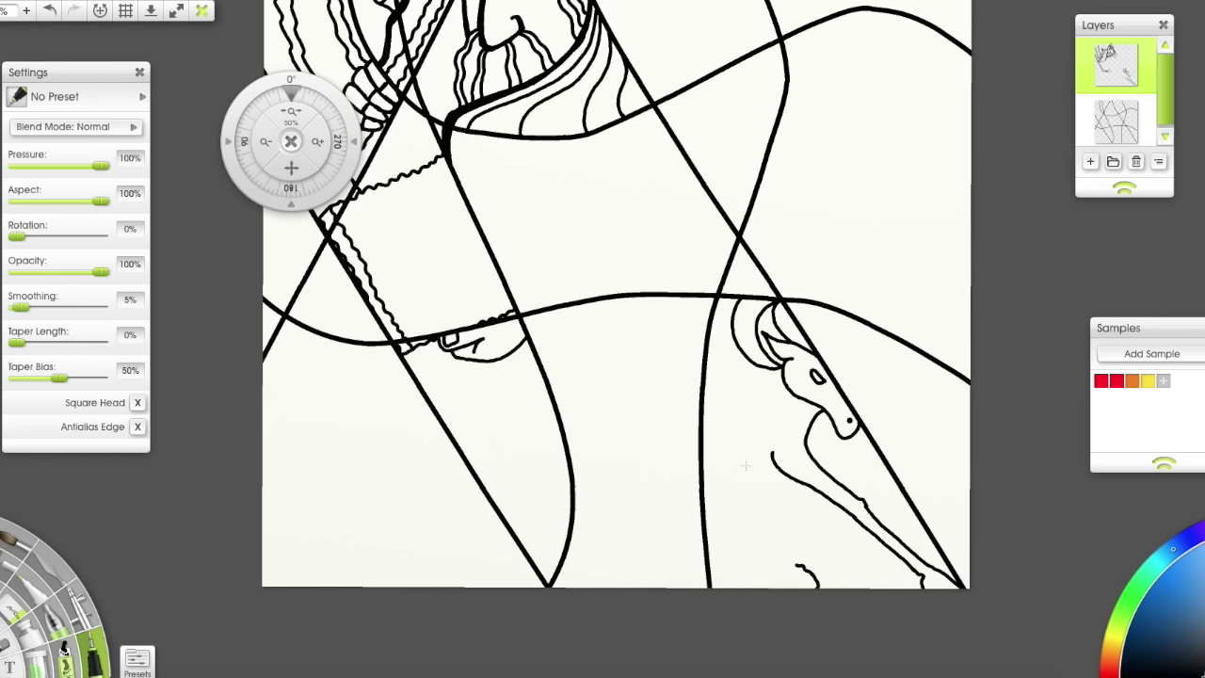
left_click_drag(746, 462, 797, 565)
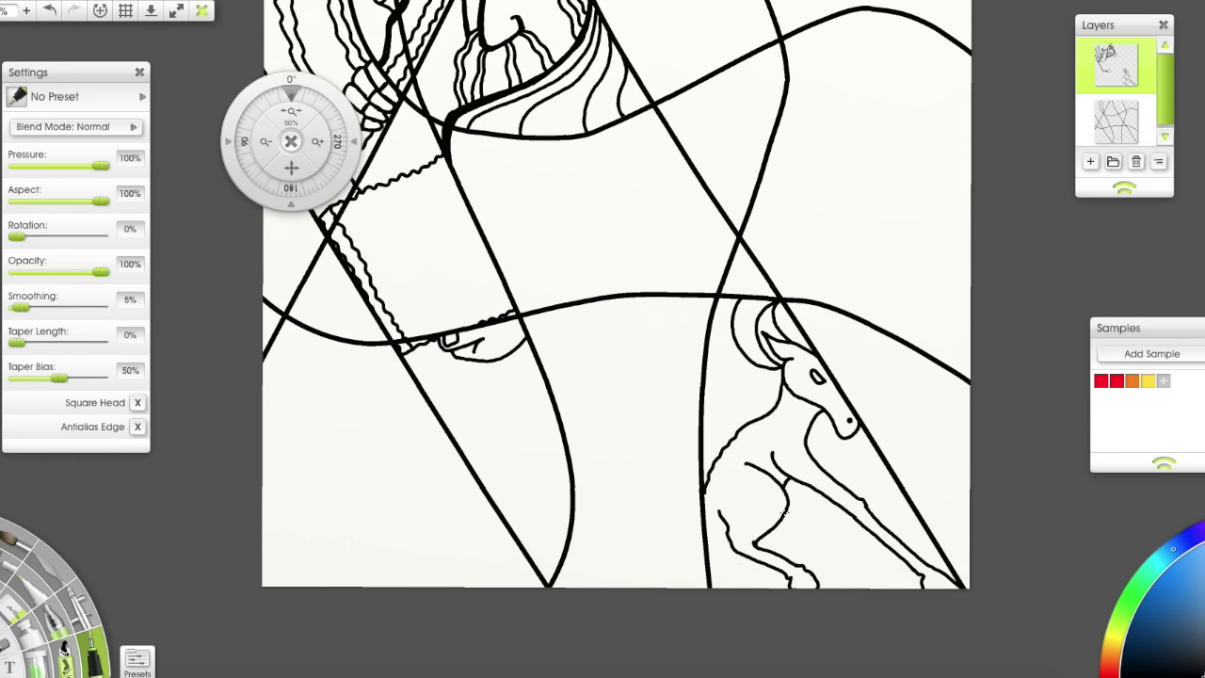
key("ctrl+z")
key("ctrl+z")
key("ctrl+z")
key("ctrl+z")
key("ctrl+z")
key("ctrl+z")
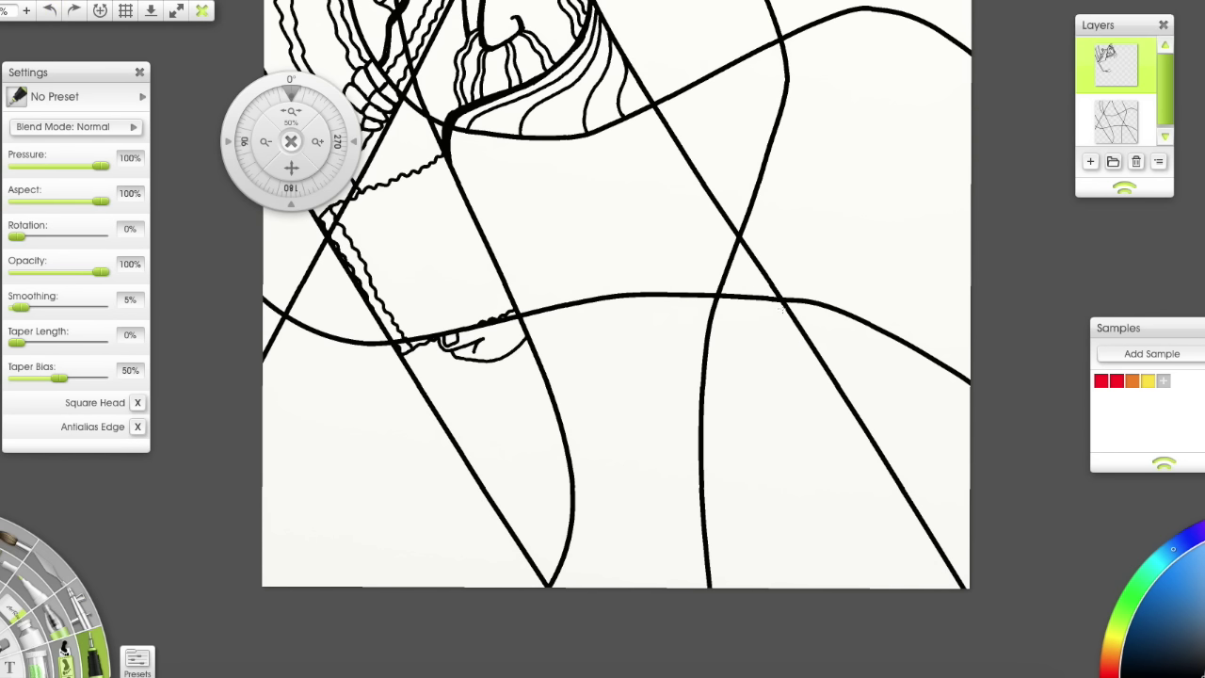
Draw a front-facing goat with curved horns, a cross on its forehead, and an arched opening containing three flames below its head.
left_click_drag(792, 366, 717, 303)
mouse_move(805, 433)
left_mouse_down()
mouse_move(732, 555)
mouse_move(918, 583)
left_mouse_up()
left_click_drag(784, 302, 727, 241)
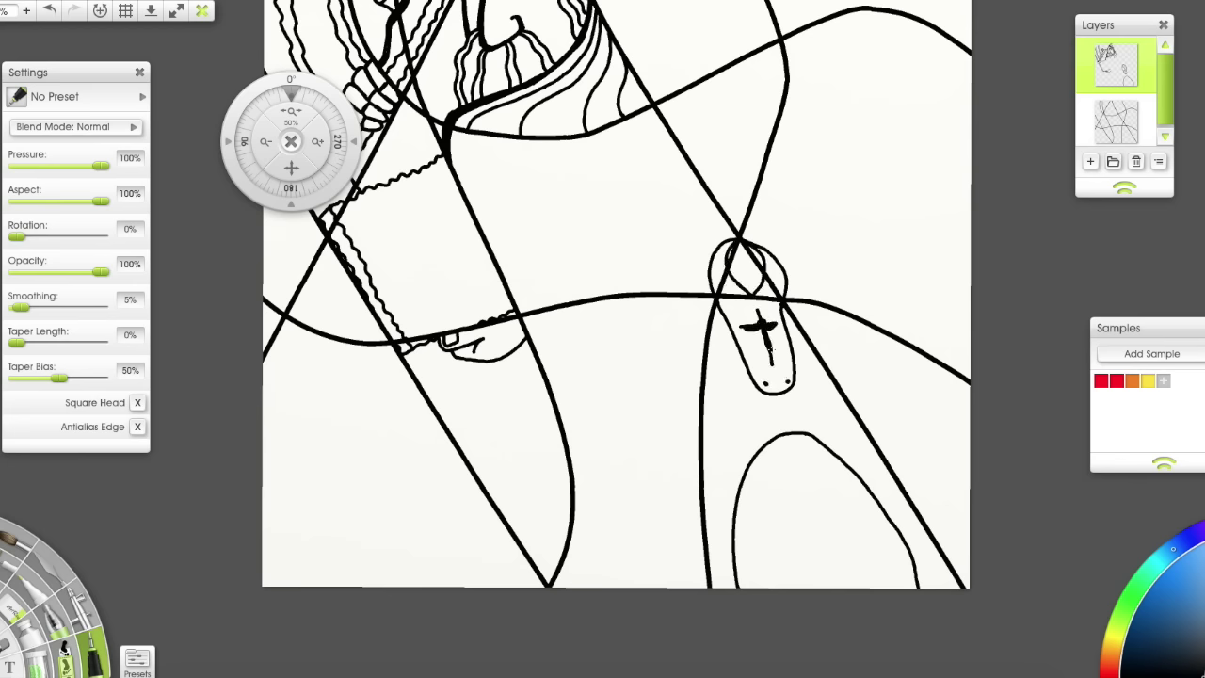
mouse_move(827, 573)
left_mouse_down()
mouse_move(763, 479)
mouse_move(796, 577)
mouse_move(801, 535)
left_mouse_up()
Add more paired wavy lines beside the man's turban and small zigzag peaks in the narrow band above the spiral.
left_click(294, 186)
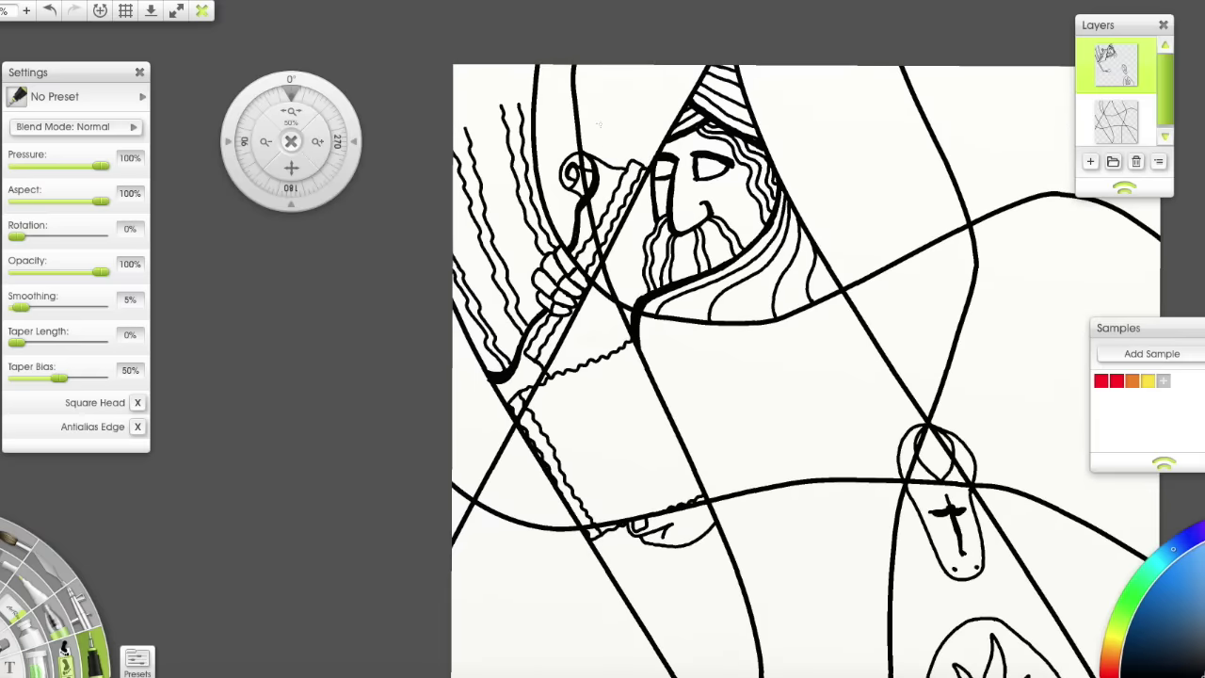
left_click_drag(605, 91, 615, 141)
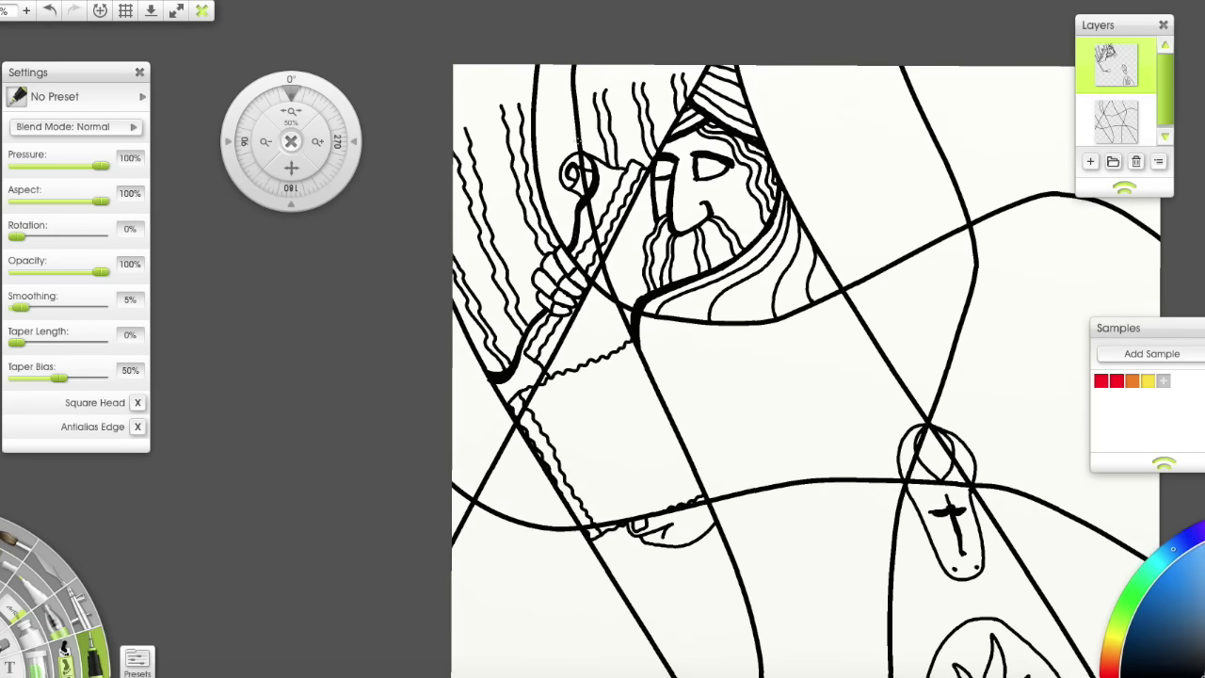
left_click_drag(291, 168, 101, 128)
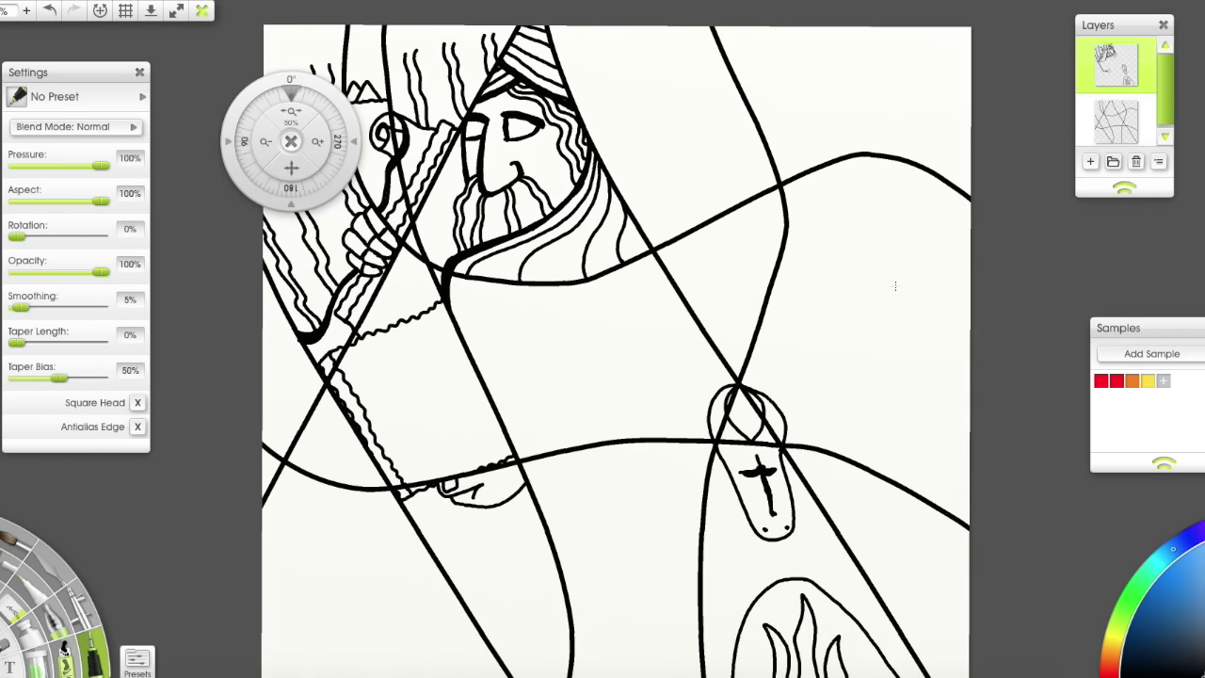
left_click_drag(291, 167, 455, 0)
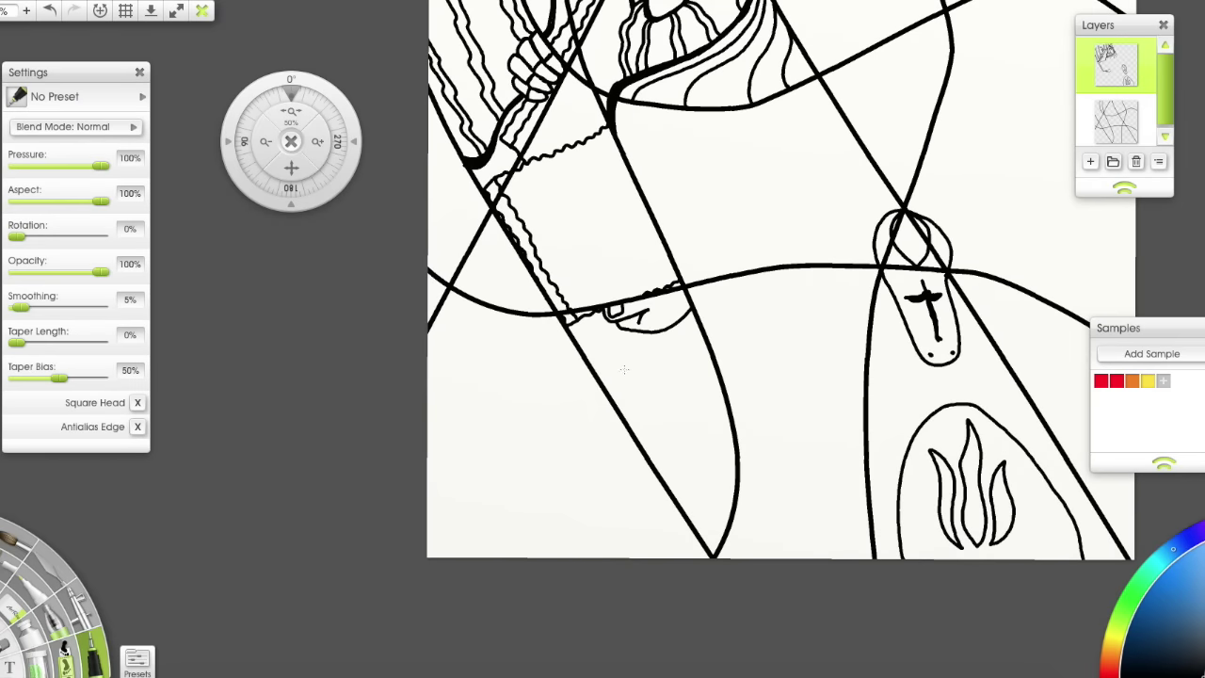
mouse_move(624, 532)
left_mouse_down()
mouse_move(557, 382)
mouse_move(600, 505)
left_mouse_up()
left_click(49, 10)
left_click(48, 10)
Draw long flowing vertical lines rising from the canvas's lower edge to the diagonal in the lower-left section.
mouse_move(493, 557)
left_mouse_down()
mouse_move(442, 344)
mouse_move(483, 557)
left_mouse_up()
mouse_move(552, 558)
left_mouse_down()
mouse_move(514, 316)
mouse_move(544, 557)
left_mouse_up()
mouse_move(606, 557)
left_mouse_down()
mouse_move(599, 385)
mouse_move(617, 557)
left_mouse_up()
left_click_drag(655, 557, 642, 450)
left_click_drag(680, 509, 676, 557)
mouse_move(632, 558)
left_mouse_down()
mouse_move(626, 428)
mouse_move(620, 557)
left_mouse_up()
mouse_move(566, 557)
left_mouse_down()
mouse_move(571, 340)
mouse_move(594, 557)
left_mouse_up()
left_click_drag(525, 557, 484, 303)
left_click_drag(484, 303, 511, 557)
left_click_drag(468, 558, 428, 396)
Add a new layer, place it beneath the line art, and choose an olive-yellow paint colour.
mouse_move(291, 168)
left_mouse_down()
mouse_move(275, 127)
mouse_move(317, 154)
mouse_move(201, 44)
mouse_move(282, 169)
left_mouse_up()
left_click(1090, 162)
left_click_drag(1116, 66, 1122, 124)
left_click(1114, 641)
left_click(1178, 602)
Fill the goat's horns, head and body with olive yellow, leaving the arched opening unpainted.
left_click(318, 142)
mouse_move(813, 264)
left_mouse_down()
mouse_move(834, 243)
mouse_move(844, 254)
mouse_move(815, 196)
left_mouse_up()
mouse_move(793, 266)
left_mouse_down()
mouse_move(749, 241)
mouse_move(769, 190)
left_mouse_up()
left_click_drag(857, 344, 855, 399)
mouse_move(855, 399)
left_mouse_down()
mouse_move(807, 381)
mouse_move(848, 377)
mouse_move(767, 311)
mouse_move(744, 546)
mouse_move(781, 332)
mouse_move(749, 294)
left_mouse_up()
left_click_drag(291, 167, 119, 11)
mouse_move(901, 452)
left_mouse_down()
mouse_move(885, 486)
mouse_move(862, 471)
mouse_move(765, 304)
mouse_move(725, 311)
mouse_move(710, 232)
mouse_move(586, 479)
mouse_move(591, 550)
left_mouse_up()
Shade the goat's neck and the area around its head with a darker olive tone.
left_click(93, 667)
left_click(1167, 640)
left_click_drag(579, 132, 582, 211)
mouse_move(665, 259)
left_mouse_down()
mouse_move(617, 209)
mouse_move(678, 155)
left_mouse_up()
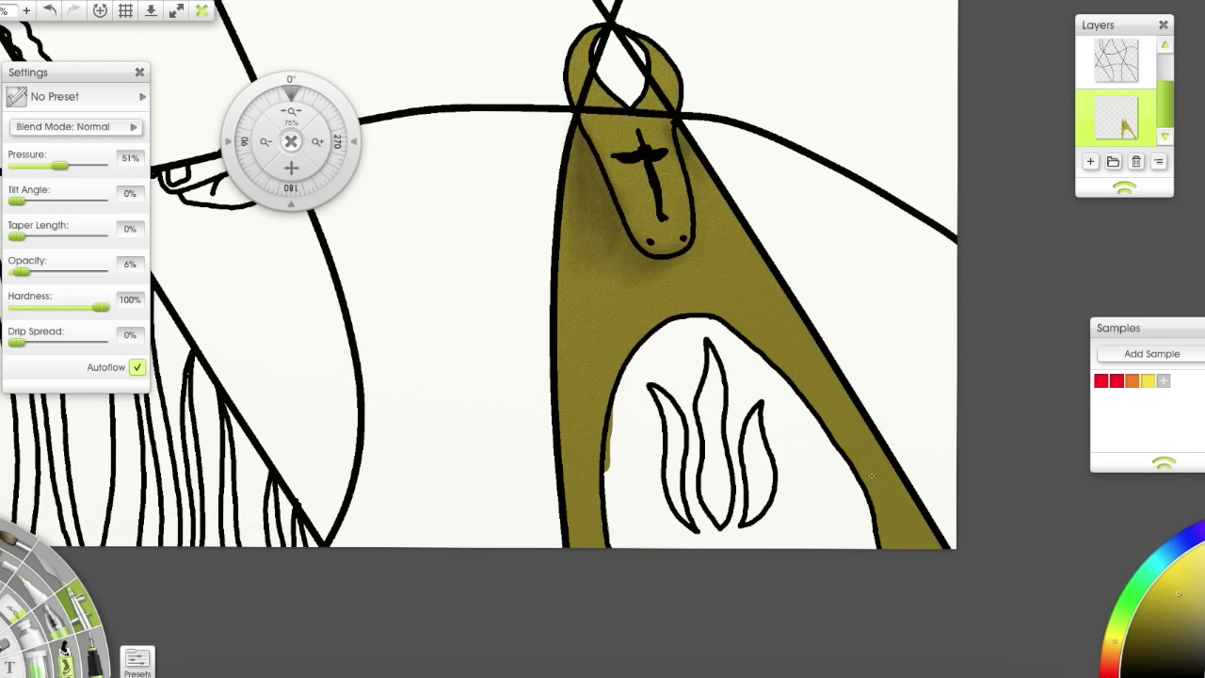
Set the airbrush opacity to 34% and lighten the goat's face and the body edges around the arched opening.
left_click_drag(20, 272, 45, 273)
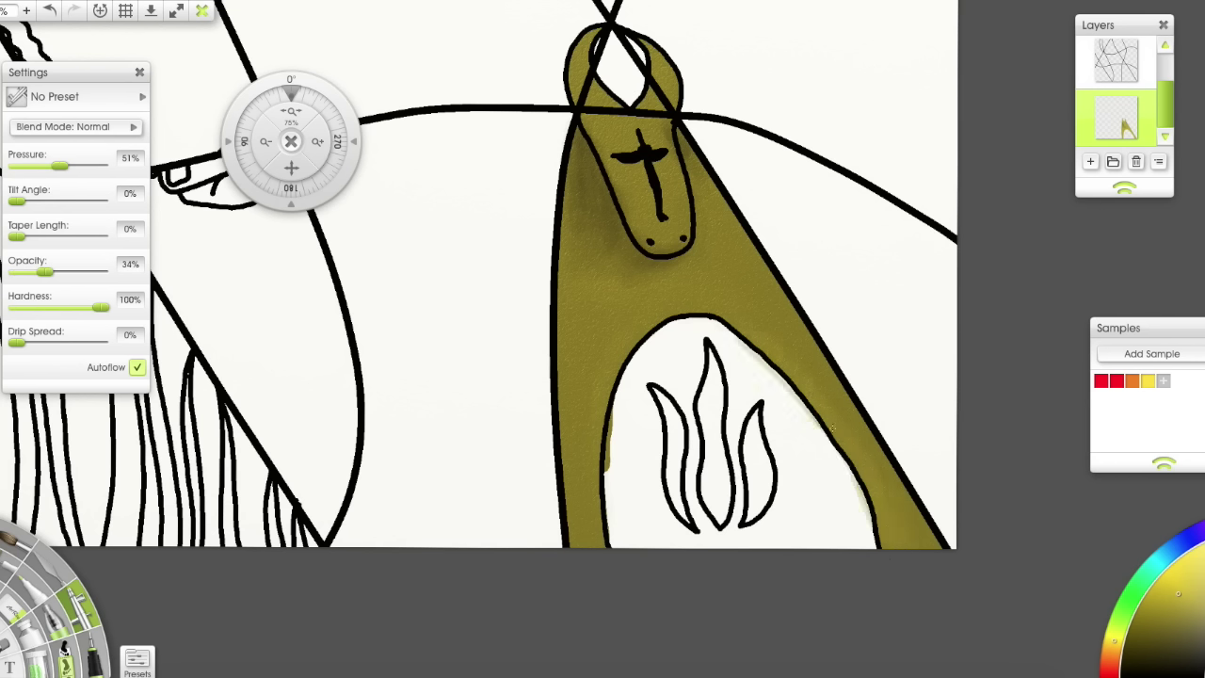
left_click_drag(833, 429, 593, 485)
mouse_move(676, 243)
left_mouse_down()
mouse_move(621, 128)
mouse_move(666, 139)
left_mouse_up()
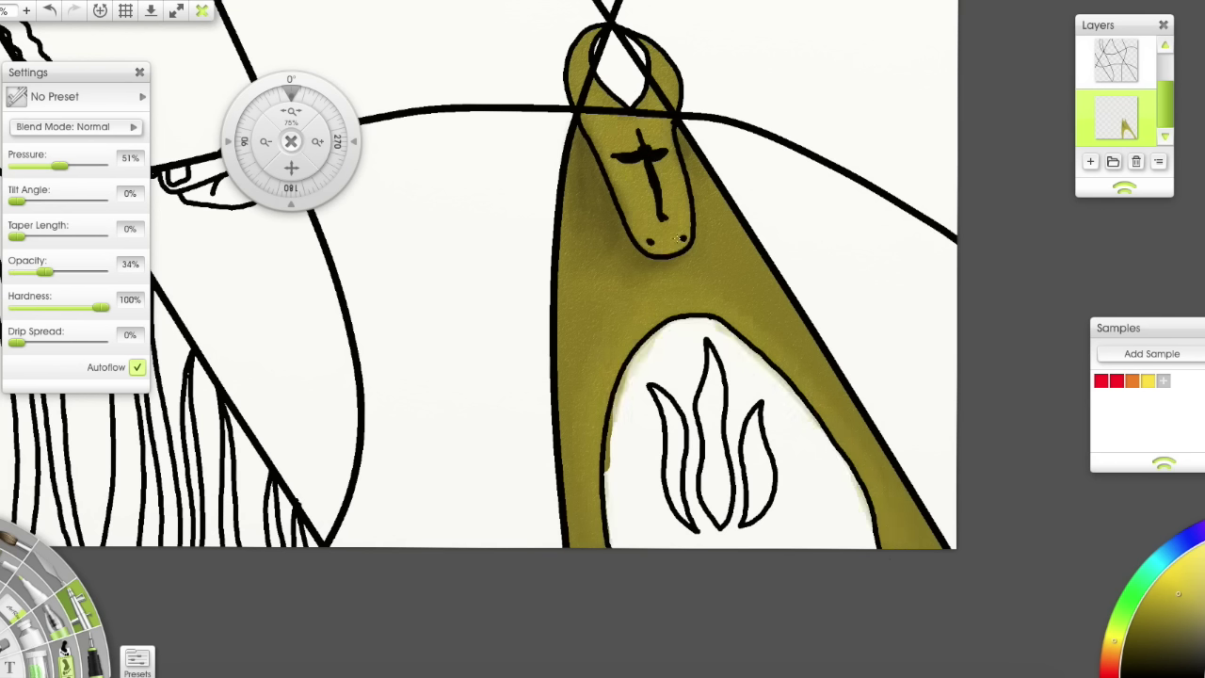
left_click(1204, 571)
left_click_drag(678, 241, 648, 226)
mouse_move(879, 542)
left_mouse_down()
mouse_move(875, 518)
mouse_move(659, 339)
mouse_move(607, 535)
left_mouse_up()
left_click_drag(696, 331, 650, 300)
Streak yellow and reddish highlights above the arch at 28% pressure and 50% opacity, and erase the paint spilled inside it.
left_click_drag(59, 166, 39, 166)
left_click_drag(633, 286, 587, 314)
left_click(1112, 660)
left_click(1154, 597)
left_click(1110, 675)
mouse_move(46, 273)
left_mouse_down()
mouse_move(23, 273)
mouse_move(58, 271)
left_mouse_up()
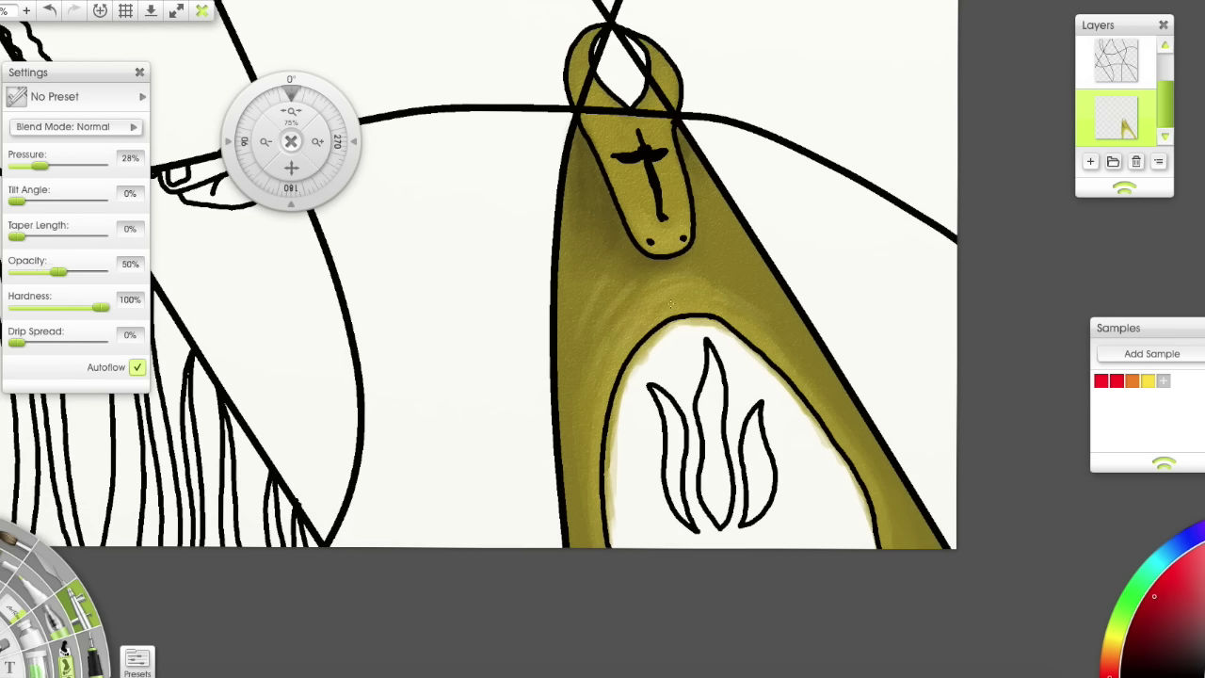
key("e")
mouse_move(608, 541)
left_mouse_down()
mouse_move(665, 350)
mouse_move(817, 465)
mouse_move(849, 527)
left_mouse_up()
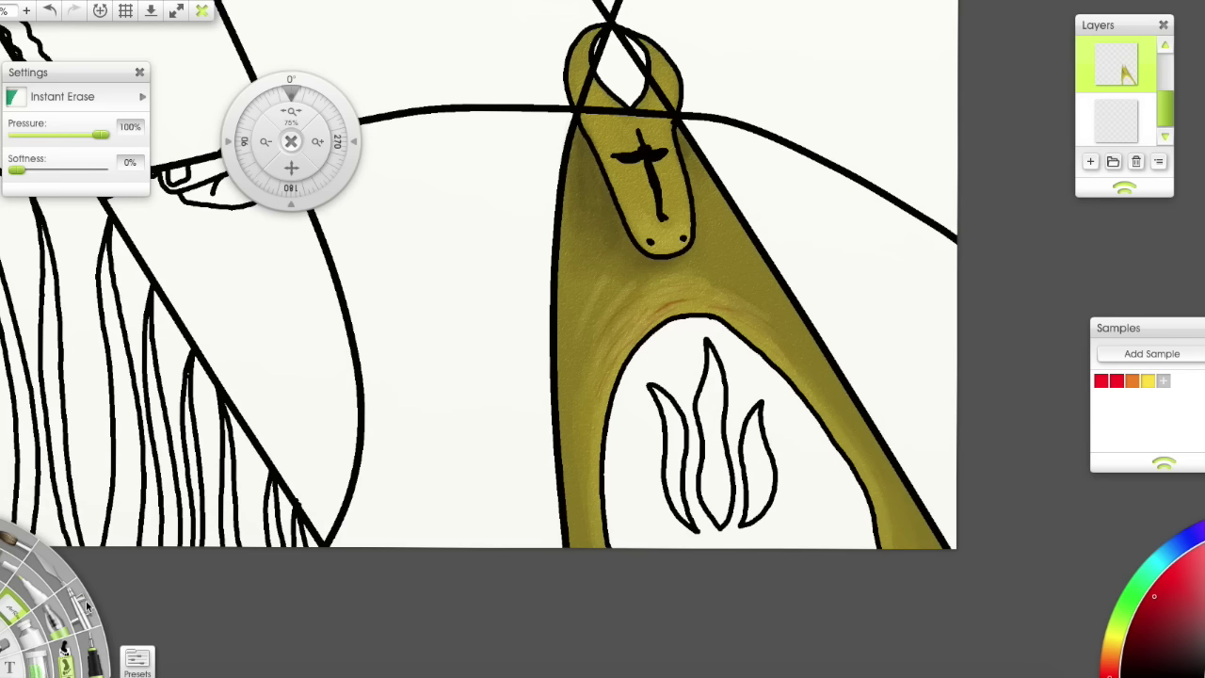
Fill the arched opening with dark maroon on the layer beneath the goat's colour.
left_click(92, 656)
left_click(1180, 648)
left_click_drag(854, 482, 798, 533)
key("ctrl+z")
mouse_move(856, 505)
left_mouse_down()
mouse_move(797, 522)
mouse_move(713, 349)
mouse_move(678, 417)
mouse_move(775, 503)
mouse_move(730, 463)
left_mouse_up()
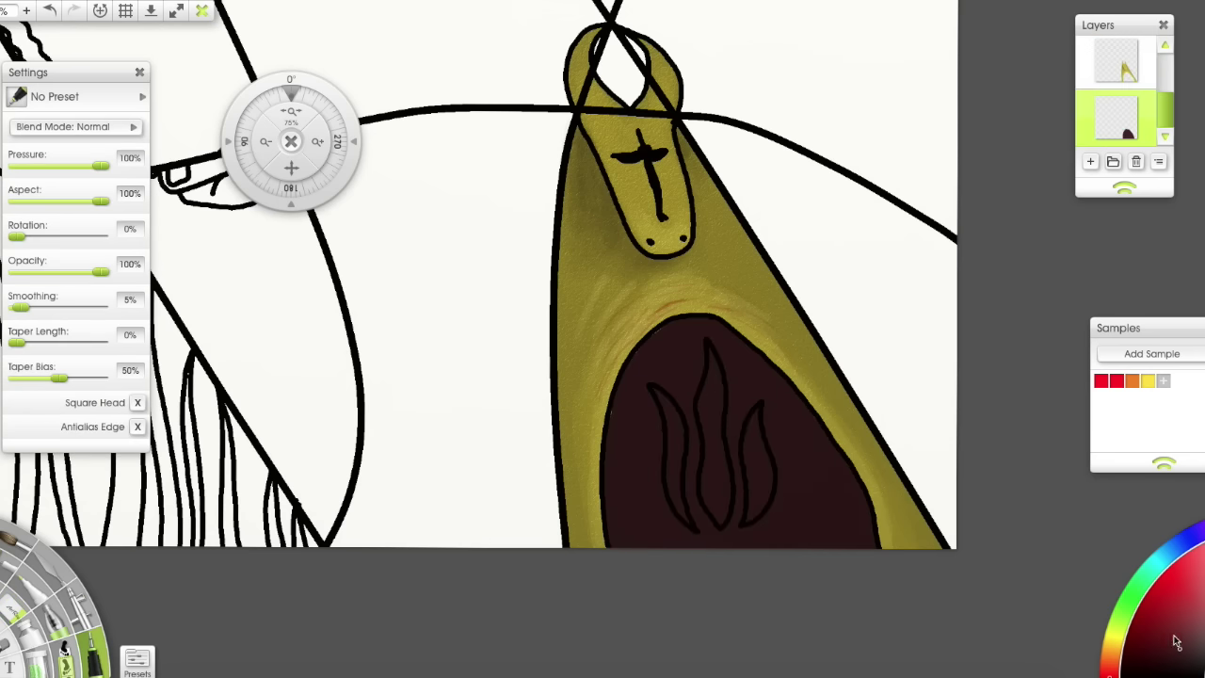
Paint the three flames red at their bases, blending into orange further up.
scroll(692, 481, "up", 1)
left_click(1110, 673)
left_click(1154, 584)
left_click(9, 562)
mouse_move(773, 509)
left_mouse_down()
mouse_move(731, 524)
mouse_move(738, 463)
mouse_move(669, 508)
left_mouse_up()
mouse_move(789, 458)
left_mouse_down()
mouse_move(782, 486)
mouse_move(715, 452)
mouse_move(675, 499)
mouse_move(778, 447)
mouse_move(715, 403)
mouse_move(675, 423)
mouse_move(670, 407)
left_mouse_up()
left_click_drag(792, 415, 776, 468)
left_click_drag(724, 363, 718, 422)
left_click_drag(726, 355, 669, 426)
Paint the upper parts of the three flames with the yellow colour sample.
left_click(1148, 382)
mouse_move(766, 421)
left_mouse_down()
mouse_move(788, 470)
mouse_move(780, 520)
left_mouse_up()
left_click_drag(715, 303, 722, 490)
mouse_move(659, 378)
left_mouse_down()
mouse_move(642, 360)
mouse_move(682, 483)
left_mouse_up()
Airbrush faint yellow glow strokes around the three flames at 6% opacity.
left_click(81, 608)
left_click_drag(58, 271, 21, 271)
left_click(1167, 575)
left_click_drag(794, 377, 821, 492)
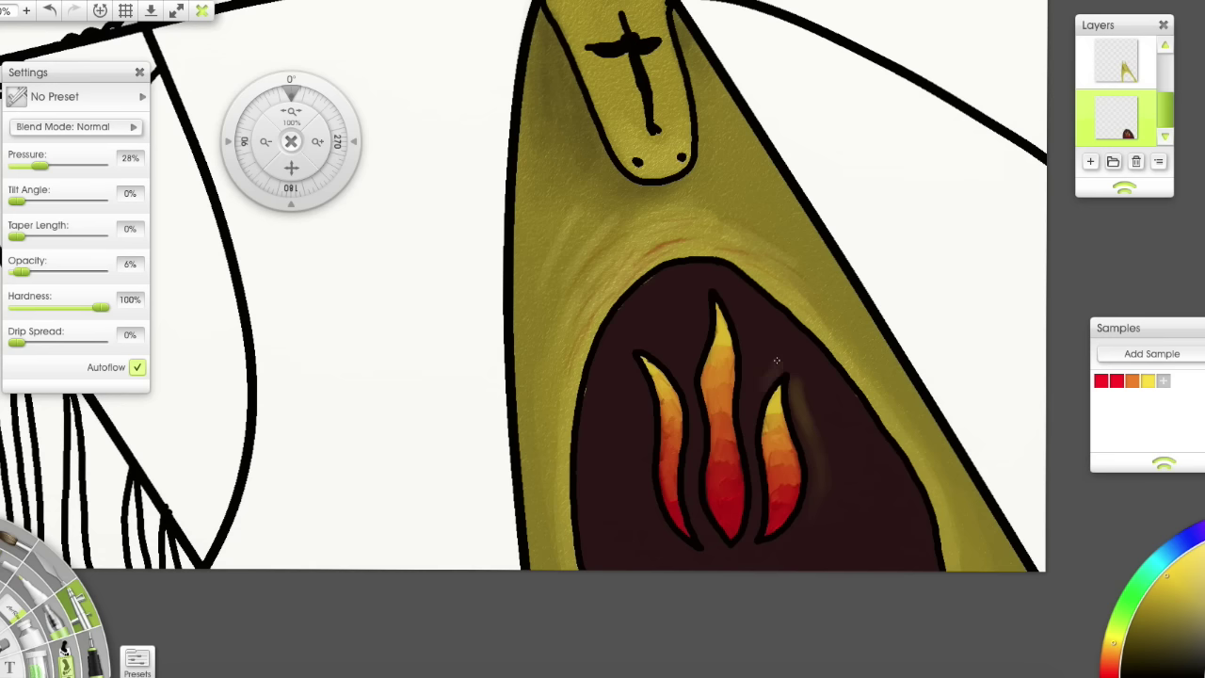
left_click_drag(777, 356, 759, 425)
left_click_drag(801, 344, 795, 376)
left_click_drag(753, 365, 746, 428)
left_click_drag(697, 278, 698, 346)
left_click_drag(693, 431, 697, 487)
left_click_drag(643, 396, 655, 523)
Build up the yellow glow on both sides of the flames, reducing the airbrush opacity to 13% for the final strokes.
left_click_drag(21, 271, 39, 271)
mouse_move(796, 533)
left_mouse_down()
mouse_move(808, 491)
mouse_move(801, 386)
mouse_move(753, 443)
mouse_move(734, 301)
mouse_move(659, 509)
mouse_move(667, 350)
mouse_move(827, 369)
mouse_move(632, 472)
mouse_move(848, 462)
mouse_move(840, 419)
left_mouse_up()
left_click_drag(37, 272, 22, 273)
left_click_drag(900, 491, 777, 359)
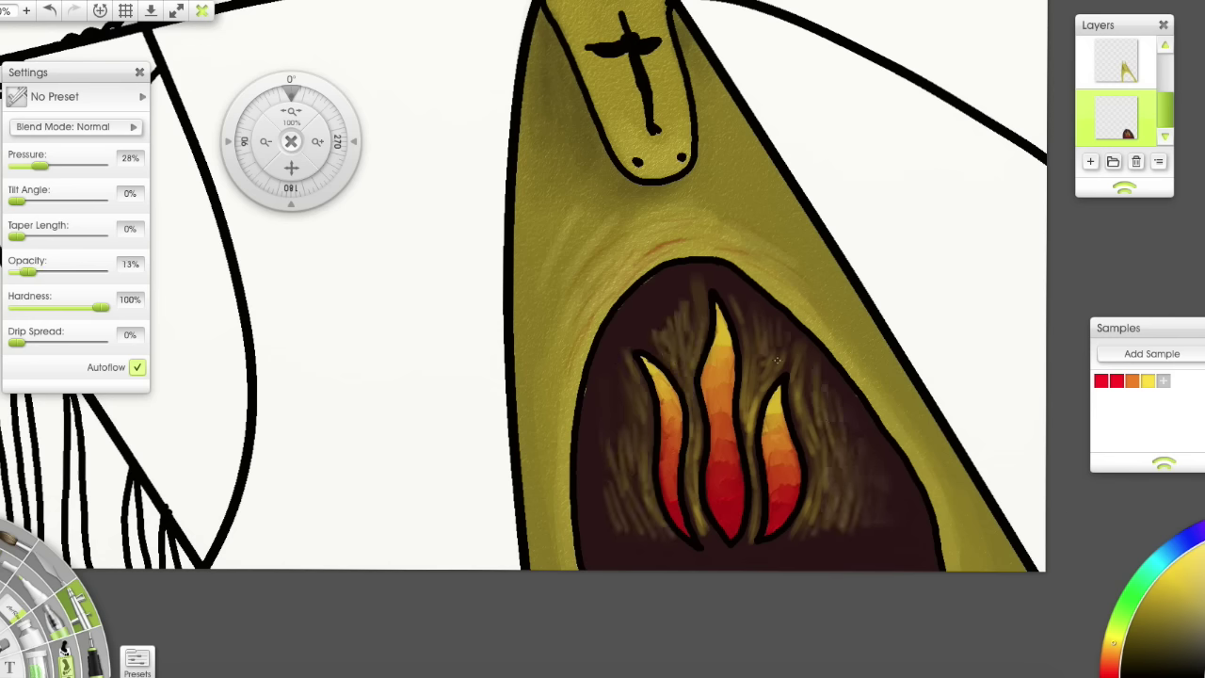
left_click_drag(595, 431, 607, 358)
Fill the upper-left background behind the wavy lines with violet using the ink pen.
key("e")
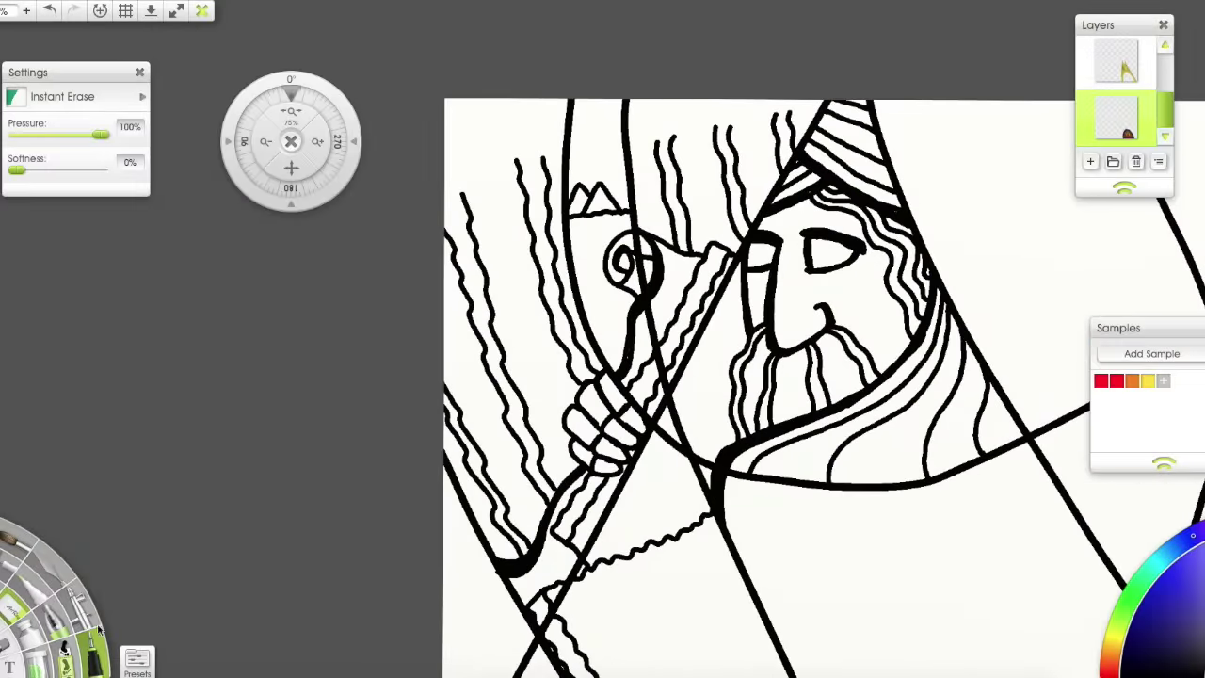
left_click(94, 649)
mouse_move(801, 113)
left_mouse_down()
mouse_move(697, 235)
mouse_move(513, 221)
mouse_move(509, 486)
mouse_move(567, 437)
left_mouse_up()
Fill the narrow band above the raised hand with black over the peaks and orange below them.
left_click(1198, 671)
mouse_move(593, 197)
left_mouse_down()
mouse_move(603, 100)
mouse_move(610, 151)
left_mouse_up()
left_click(1111, 661)
mouse_move(614, 214)
left_mouse_down()
mouse_move(626, 224)
mouse_move(576, 242)
mouse_move(589, 287)
mouse_move(599, 273)
mouse_move(619, 358)
left_mouse_up()
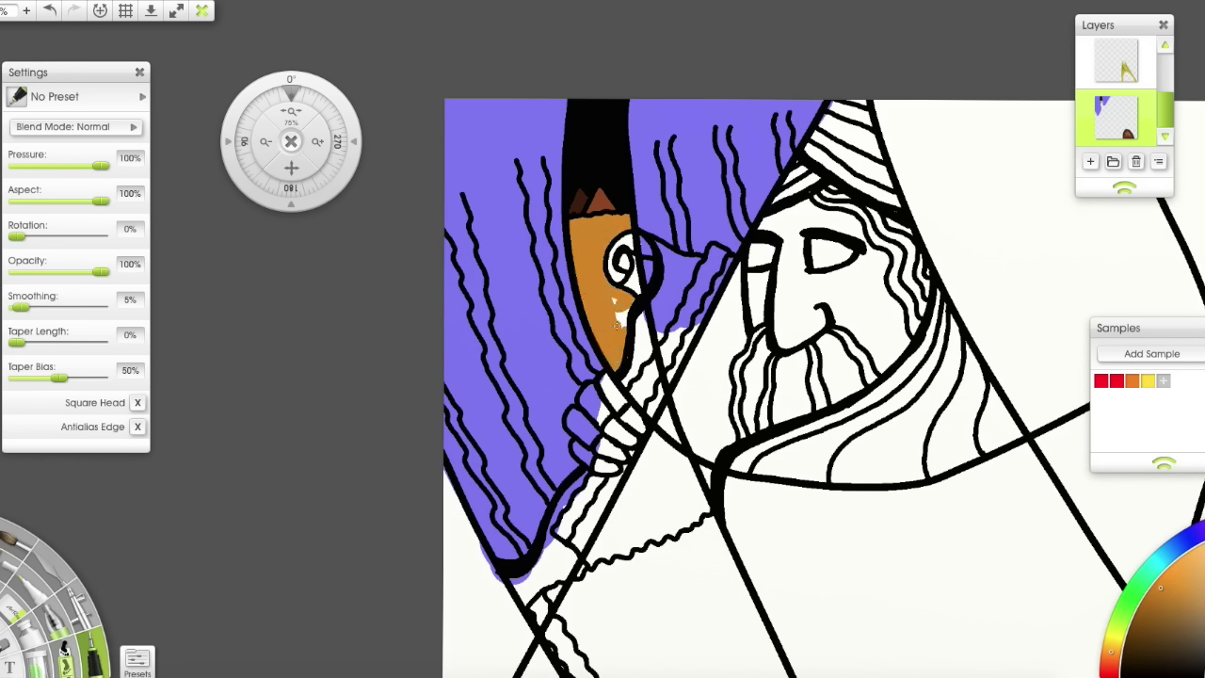
Paint blue wavy streaks over the violet background, following the wavy ink lines.
left_click(1174, 546)
mouse_move(751, 102)
left_mouse_down()
mouse_move(754, 215)
mouse_move(738, 101)
mouse_move(716, 235)
left_mouse_up()
left_click_drag(569, 405, 475, 99)
left_click_drag(562, 483, 446, 145)
mouse_move(524, 493)
left_mouse_down()
mouse_move(540, 504)
mouse_move(482, 390)
mouse_move(452, 256)
left_mouse_up()
mouse_move(662, 243)
left_mouse_down()
mouse_move(659, 189)
mouse_move(696, 104)
left_mouse_up()
left_click_drag(777, 169, 771, 101)
left_click_drag(570, 403, 478, 101)
left_click_drag(538, 525, 448, 314)
left_click_drag(503, 554, 448, 443)
Paint a pale blue sky along the upper edge, and add white and darker blue streaks along the wavy lines.
left_click(1157, 598)
mouse_move(762, 198)
left_mouse_down()
mouse_move(740, 94)
mouse_move(674, 98)
left_mouse_up()
left_click_drag(678, 146, 696, 250)
left_click_drag(532, 539, 457, 401)
left_click_drag(560, 416, 456, 107)
left_click_drag(739, 193, 723, 108)
left_click_drag(787, 168, 780, 100)
left_click_drag(684, 250, 662, 125)
mouse_move(526, 554)
left_mouse_down()
mouse_move(474, 467)
mouse_move(450, 396)
left_mouse_up()
mouse_move(551, 499)
left_mouse_down()
mouse_move(490, 348)
mouse_move(448, 162)
left_mouse_up()
mouse_move(592, 379)
left_mouse_down()
mouse_move(558, 301)
mouse_move(518, 100)
mouse_move(462, 183)
mouse_move(473, 122)
left_mouse_up()
mouse_move(653, 102)
left_mouse_down()
mouse_move(642, 140)
mouse_move(808, 118)
mouse_move(665, 139)
left_mouse_up()
Dot round bubbles in pale blue, dark blue and white over the blue streaks on both sides of the black band.
left_click(515, 235)
left_click(499, 298)
left_click(645, 177)
left_click(713, 174)
left_click(697, 195)
left_click(768, 176)
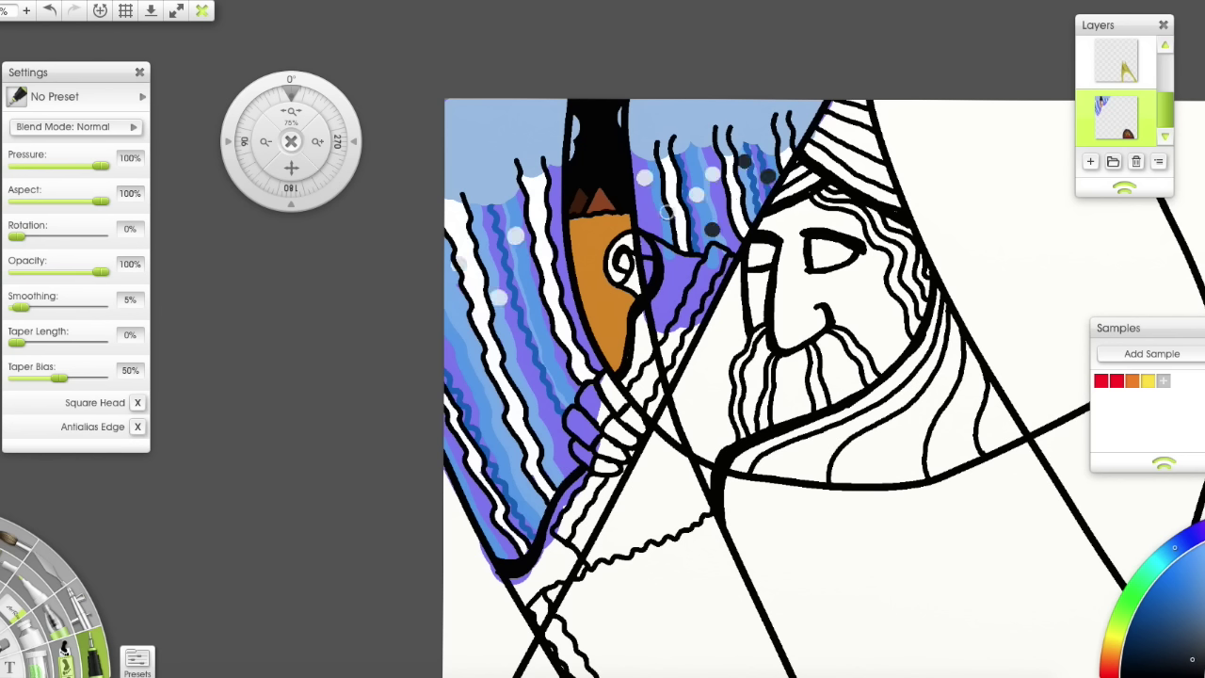
left_click(659, 207)
left_click(525, 377)
left_click(462, 364)
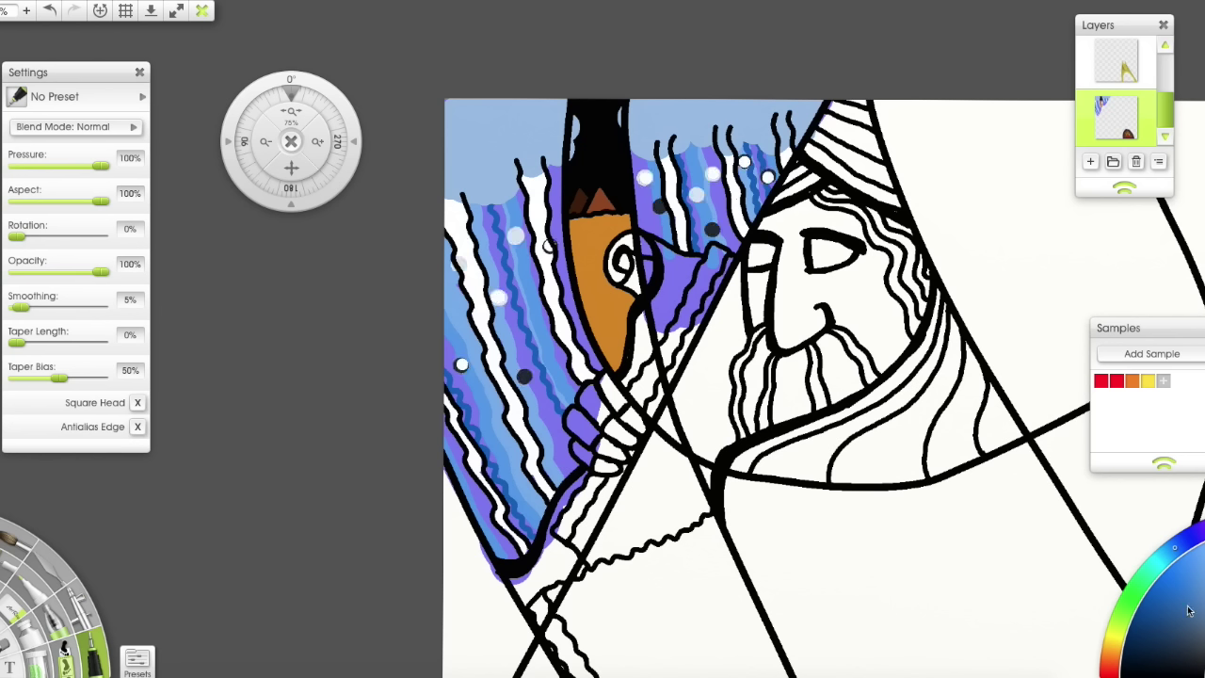
Paint white over the pale blue sky on both sides of the black band, leaving a thin pale blue scalloped edge.
mouse_move(565, 128)
left_mouse_down()
mouse_move(452, 186)
mouse_move(444, 157)
left_mouse_up()
left_click_drag(659, 143, 641, 110)
mouse_move(714, 118)
left_mouse_down()
mouse_move(805, 112)
mouse_move(720, 121)
mouse_move(666, 162)
left_mouse_up()
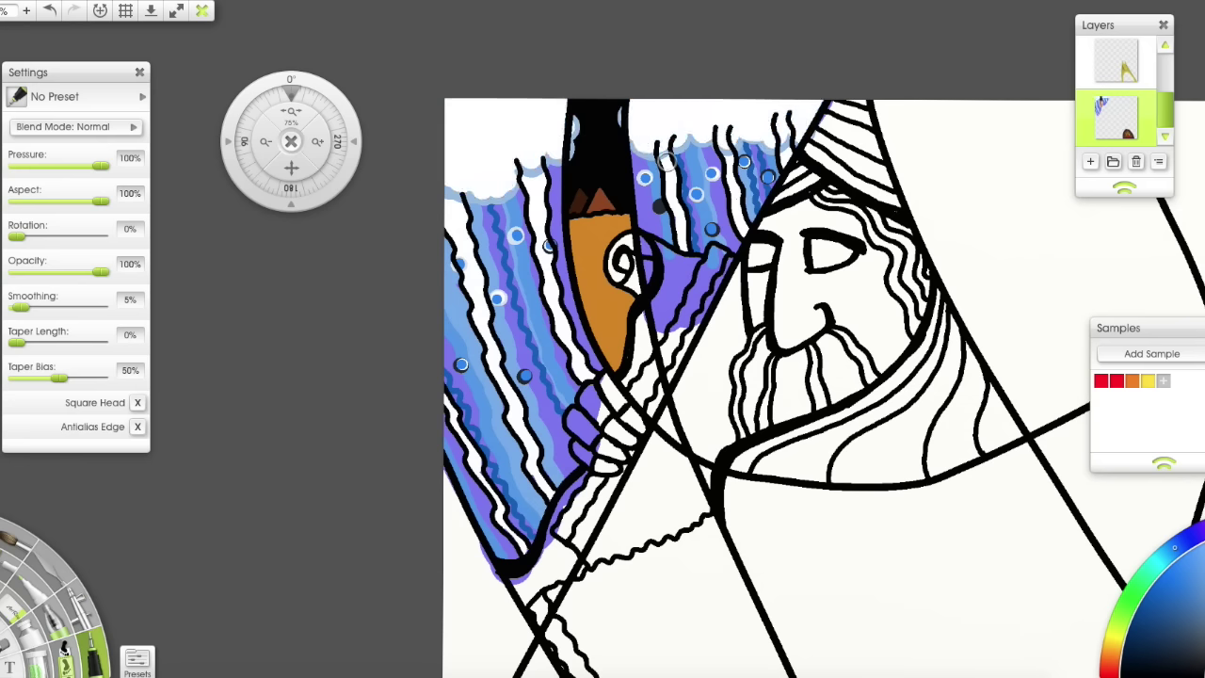
Fill the curved shapes above and below the raised hand with dark brown.
left_click_drag(287, 172, 140, 166)
left_click(1112, 653)
left_click(1160, 655)
left_click_drag(537, 259, 486, 321)
mouse_move(438, 468)
left_mouse_down()
mouse_move(407, 563)
mouse_move(414, 549)
left_mouse_up()
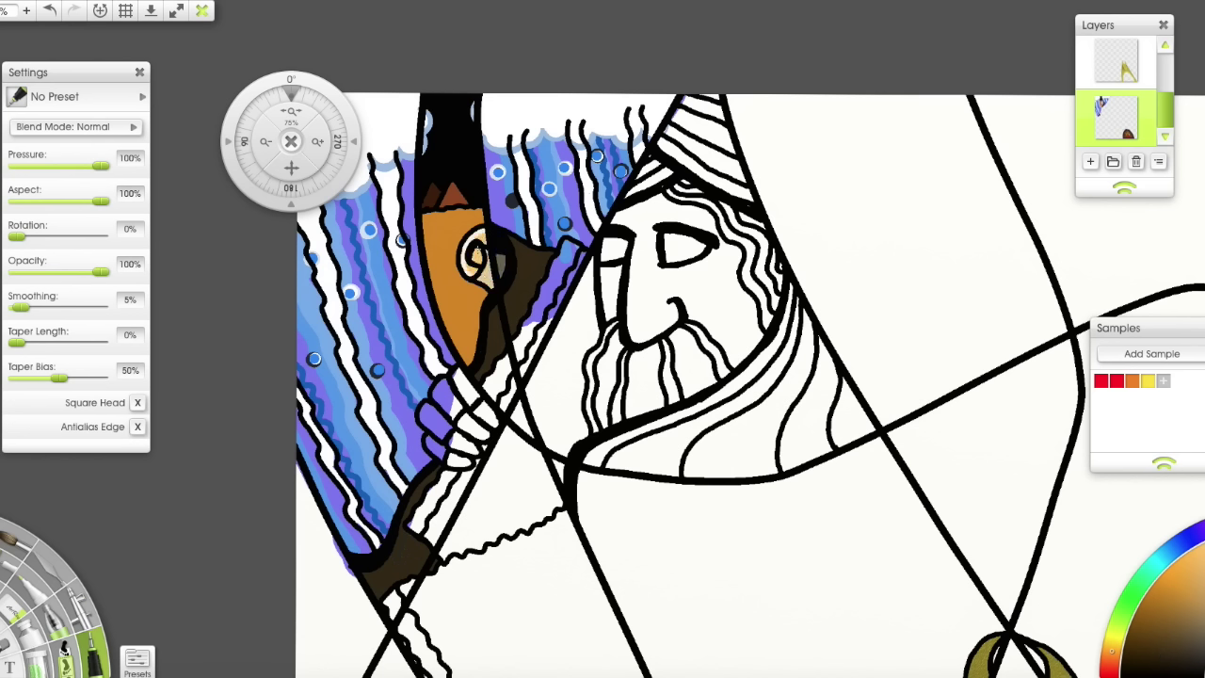
Fill the wavy sleeve edging with blue-grey and the adjoining sleeve panels with dark and light grey.
left_click(1183, 542)
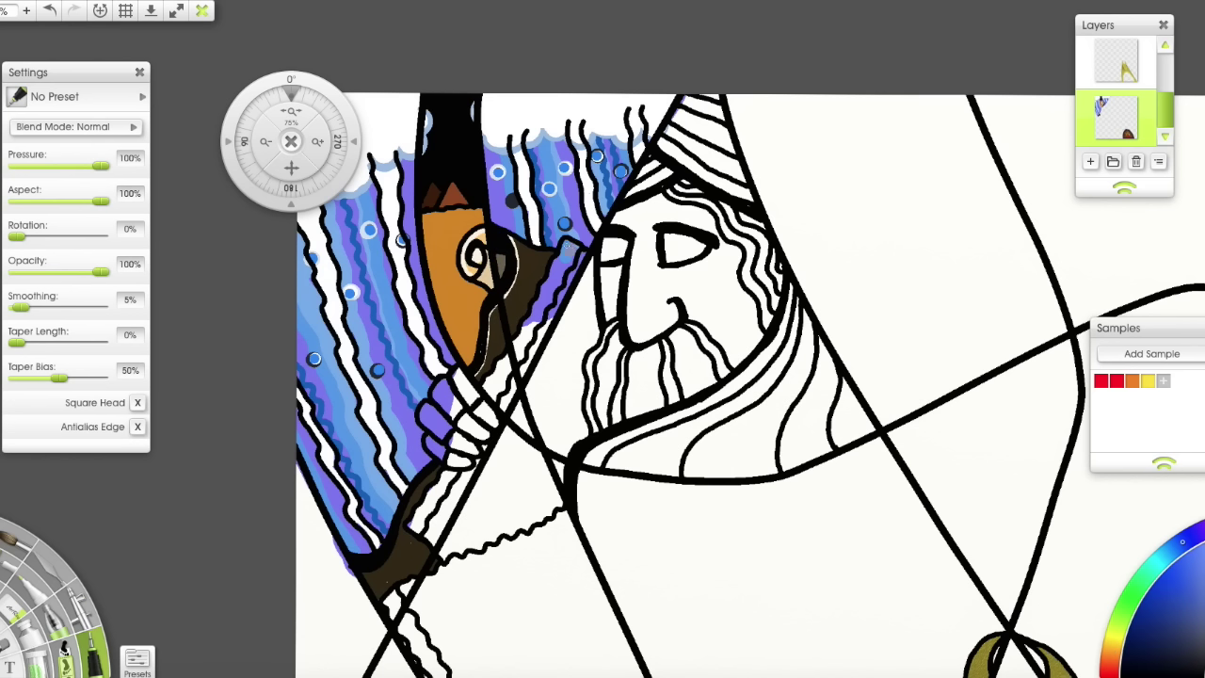
mouse_move(452, 473)
left_mouse_down()
mouse_move(413, 527)
mouse_move(431, 507)
left_mouse_up()
left_click(1164, 382)
left_click_drag(549, 323, 504, 409)
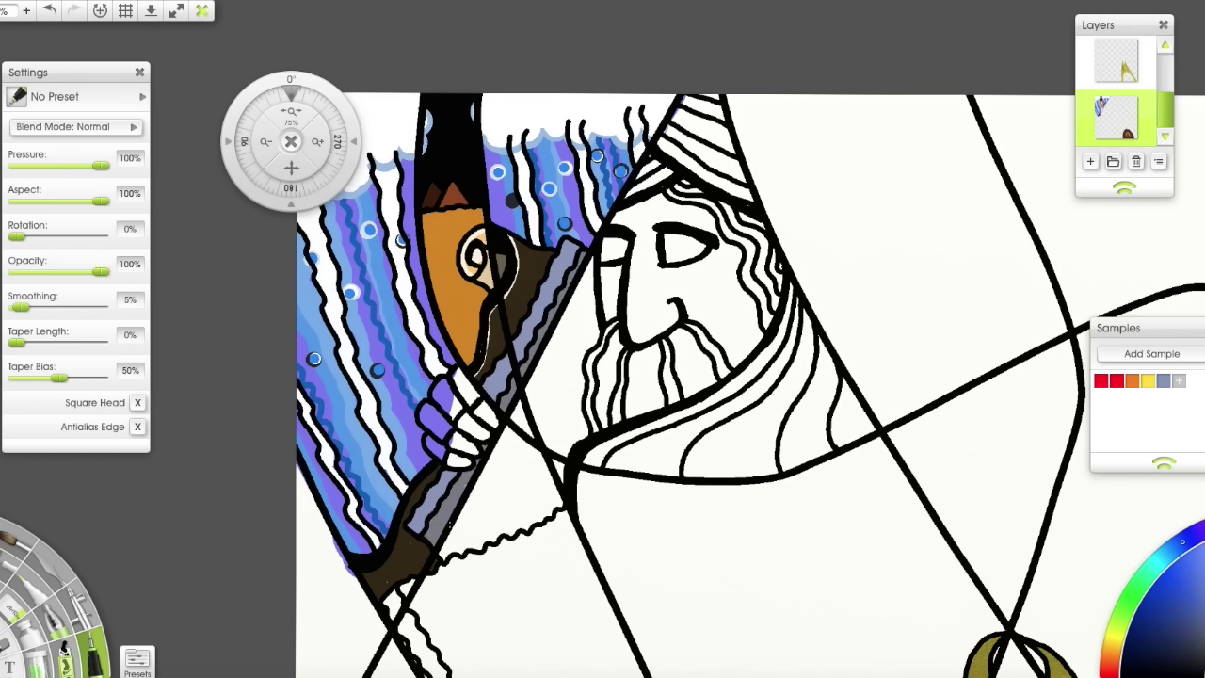
mouse_move(589, 260)
left_mouse_down()
mouse_move(542, 435)
mouse_move(574, 424)
mouse_move(569, 358)
mouse_move(592, 283)
left_mouse_up()
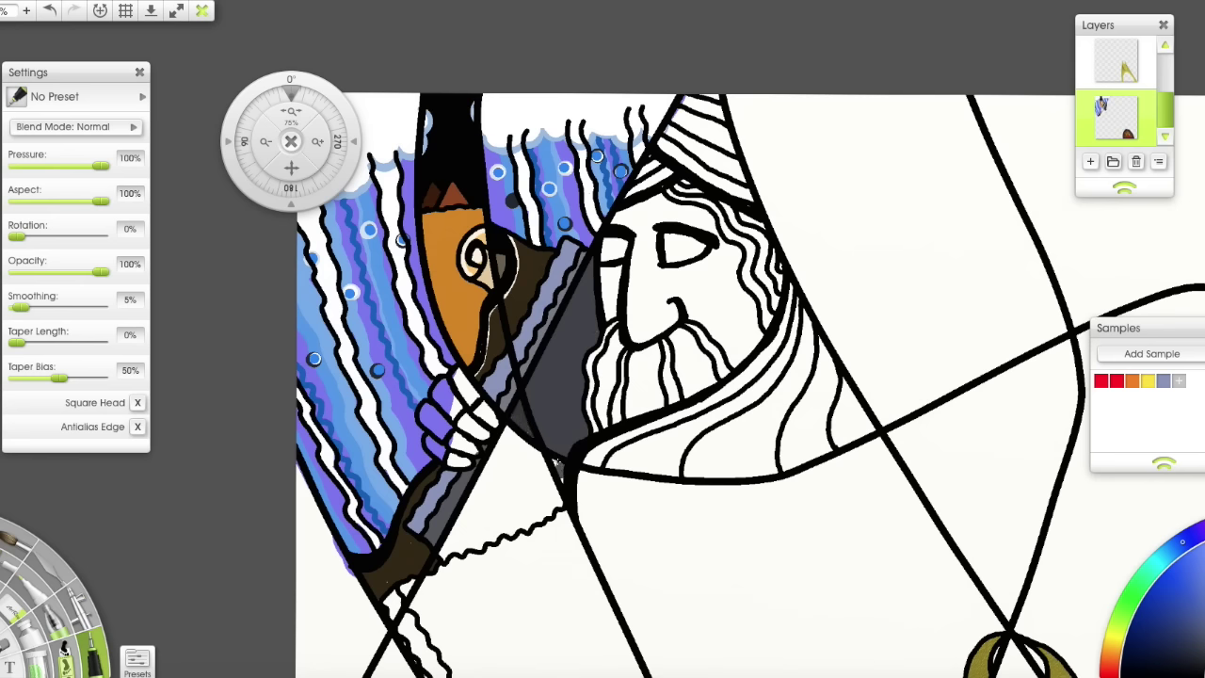
mouse_move(546, 504)
left_mouse_down()
mouse_move(471, 544)
mouse_move(541, 471)
mouse_move(499, 523)
left_mouse_up()
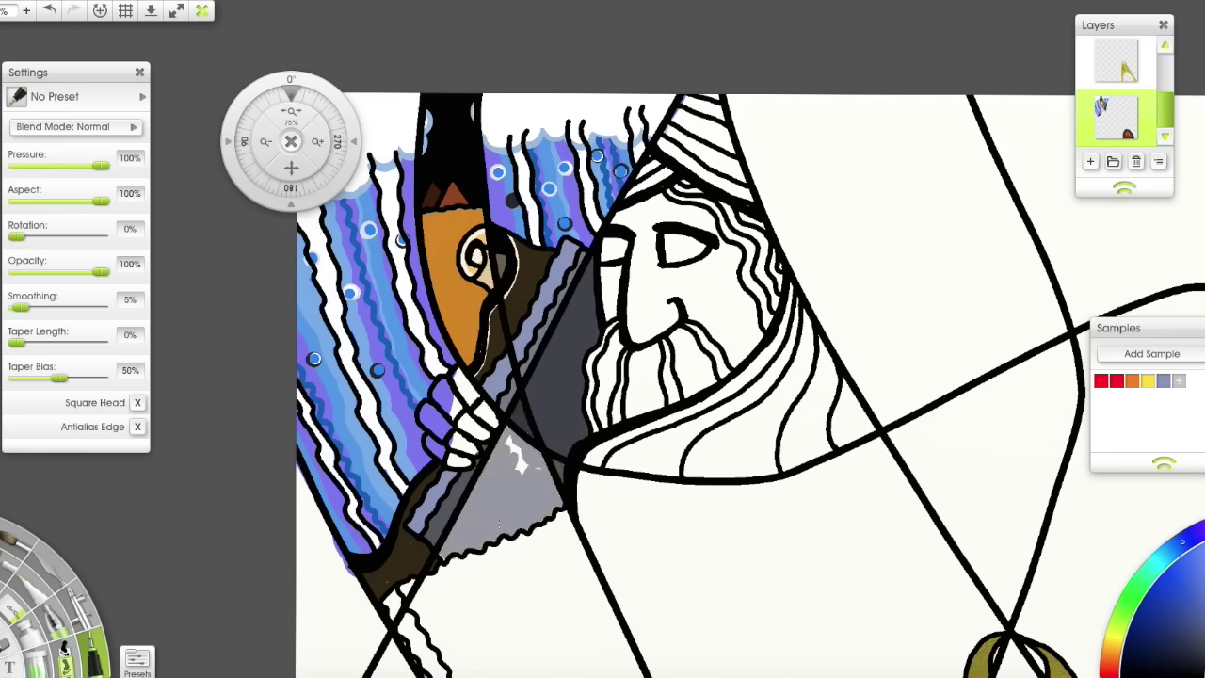
Paint the man's hat bands in alternating dark and golden browns, and fill his wavy hair strands with beige.
left_click(1112, 648)
left_click(1179, 642)
mouse_move(703, 172)
left_mouse_down()
mouse_move(747, 198)
mouse_move(661, 143)
mouse_move(731, 147)
mouse_move(716, 168)
mouse_move(692, 108)
left_mouse_up()
left_click(1172, 626)
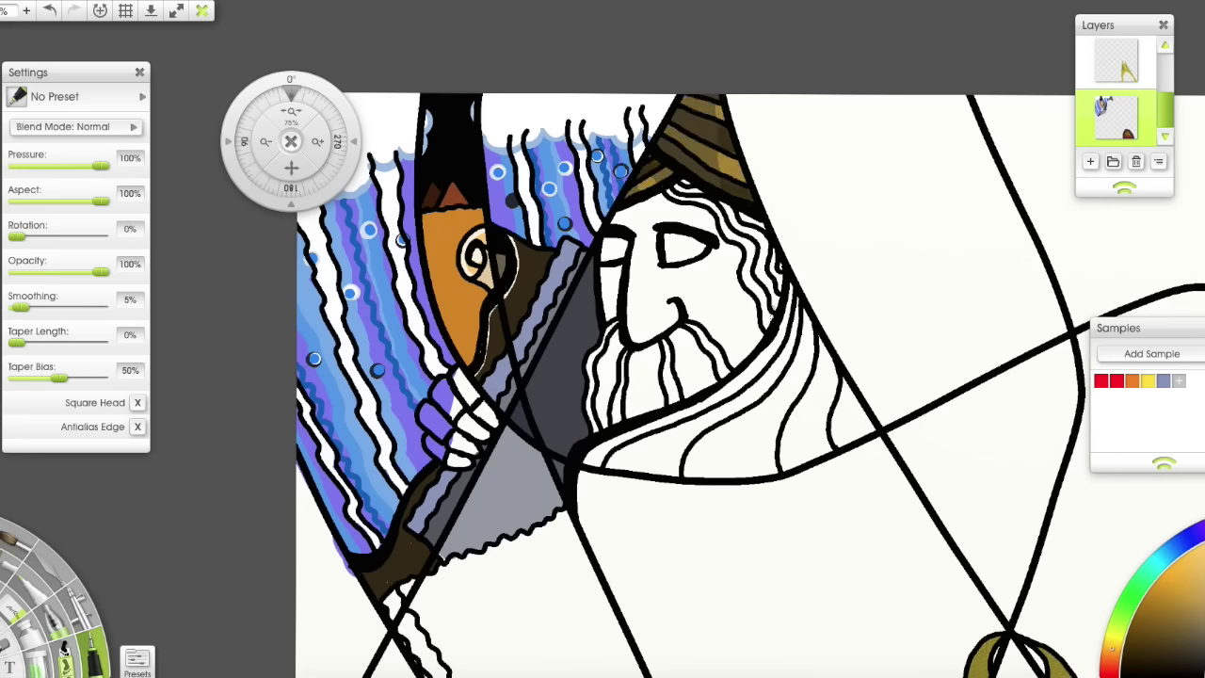
left_click_drag(767, 324, 725, 221)
left_click_drag(776, 282, 734, 223)
Add a layer below the colour layer and start the man's forehead in yellow-green with the oil brush.
left_click_drag(291, 167, 239, 19)
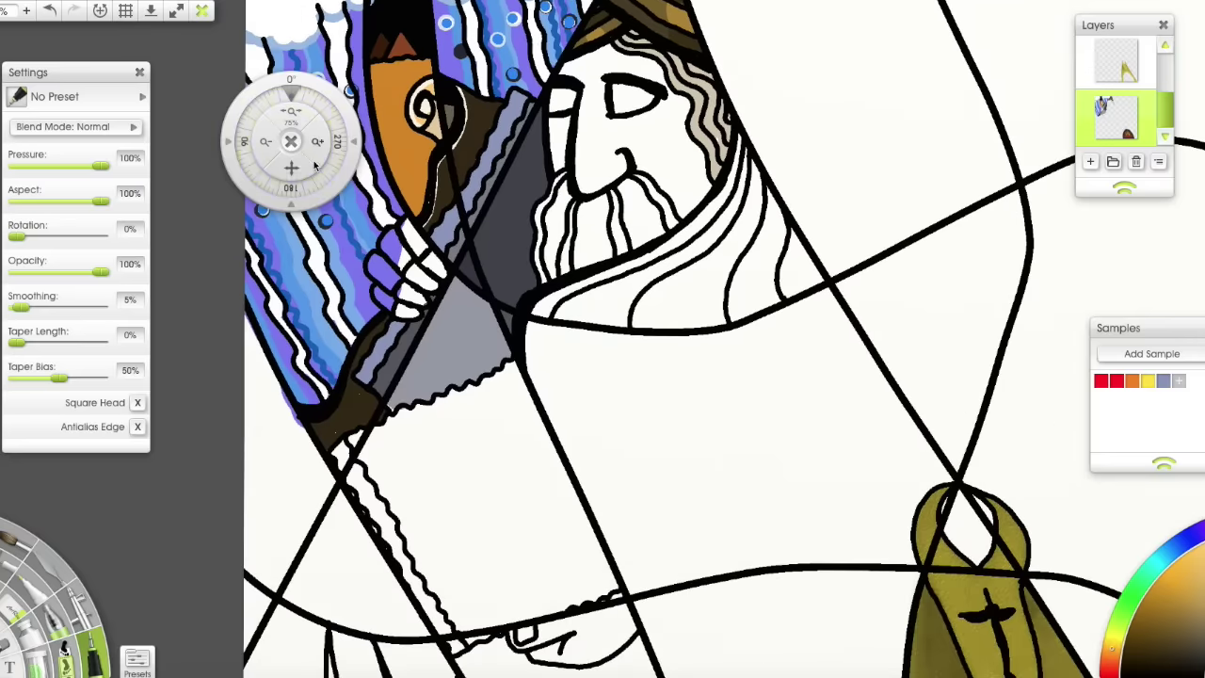
left_click(17, 543)
left_click(1115, 638)
left_click(1151, 605)
left_click(1090, 162)
left_click_drag(1119, 92, 1122, 149)
mouse_move(612, 52)
left_mouse_down()
mouse_move(565, 73)
mouse_move(617, 98)
left_mouse_up()
left_click(2, 529)
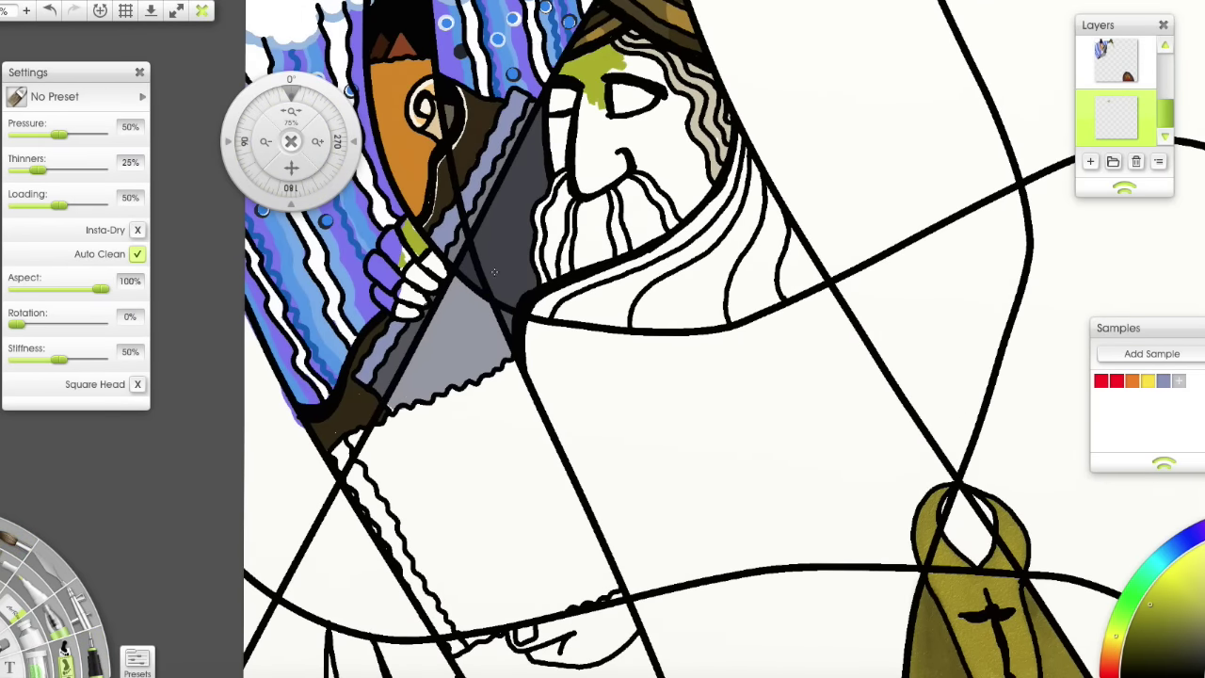
On the existing colour layer, paint the raised hand's fingers and the top of the lower hand yellow-green.
left_click(1116, 64)
left_click_drag(403, 261, 396, 239)
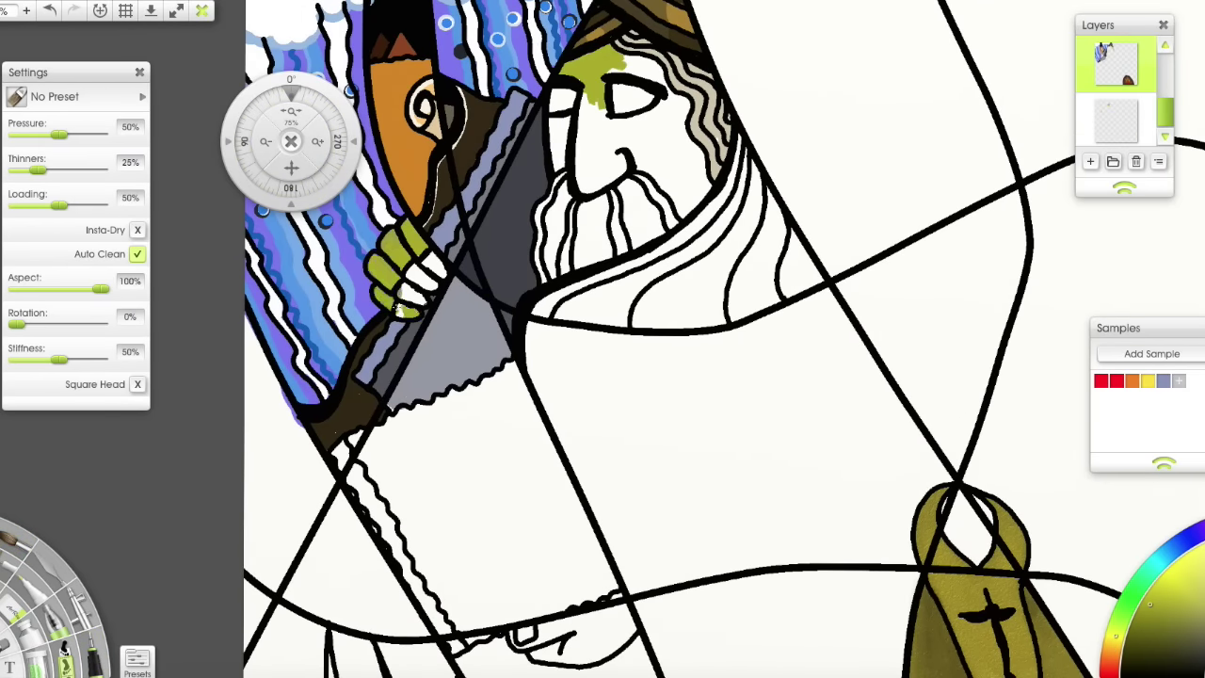
left_click_drag(431, 285, 436, 263)
left_click_drag(612, 612, 519, 636)
Cover the man's face and the rest of the lower hand in yellow-green, shading them with darker olive tones.
mouse_move(593, 98)
left_mouse_down()
mouse_move(598, 184)
mouse_move(614, 154)
left_mouse_up()
left_click_drag(625, 137, 665, 105)
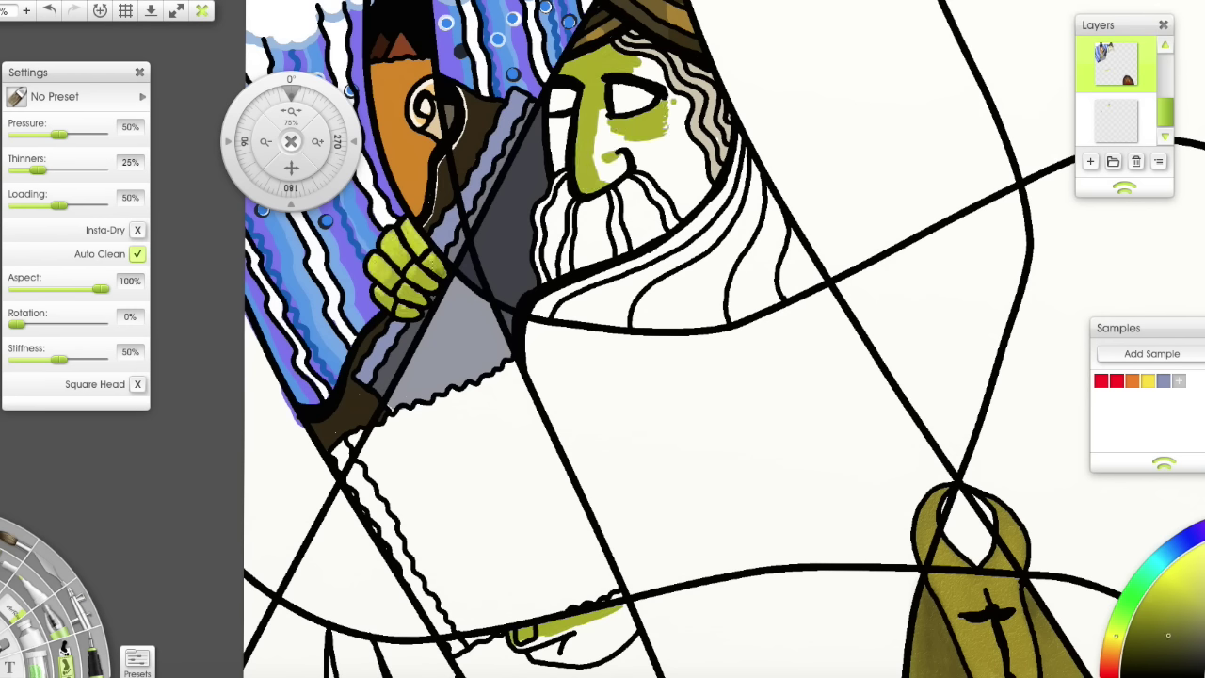
mouse_move(630, 624)
left_mouse_down()
mouse_move(551, 658)
mouse_move(621, 618)
mouse_move(556, 636)
left_mouse_up()
mouse_move(581, 125)
left_mouse_down()
mouse_move(596, 74)
mouse_move(647, 43)
mouse_move(656, 165)
mouse_move(552, 127)
mouse_move(563, 167)
mouse_move(562, 127)
mouse_move(599, 99)
mouse_move(603, 174)
mouse_move(644, 136)
mouse_move(651, 158)
mouse_move(654, 64)
left_mouse_up()
mouse_move(675, 108)
left_mouse_down()
mouse_move(701, 172)
mouse_move(692, 148)
mouse_move(691, 197)
mouse_move(680, 141)
mouse_move(675, 160)
mouse_move(644, 121)
mouse_move(688, 178)
mouse_move(677, 141)
mouse_move(682, 170)
mouse_move(593, 167)
left_mouse_up()
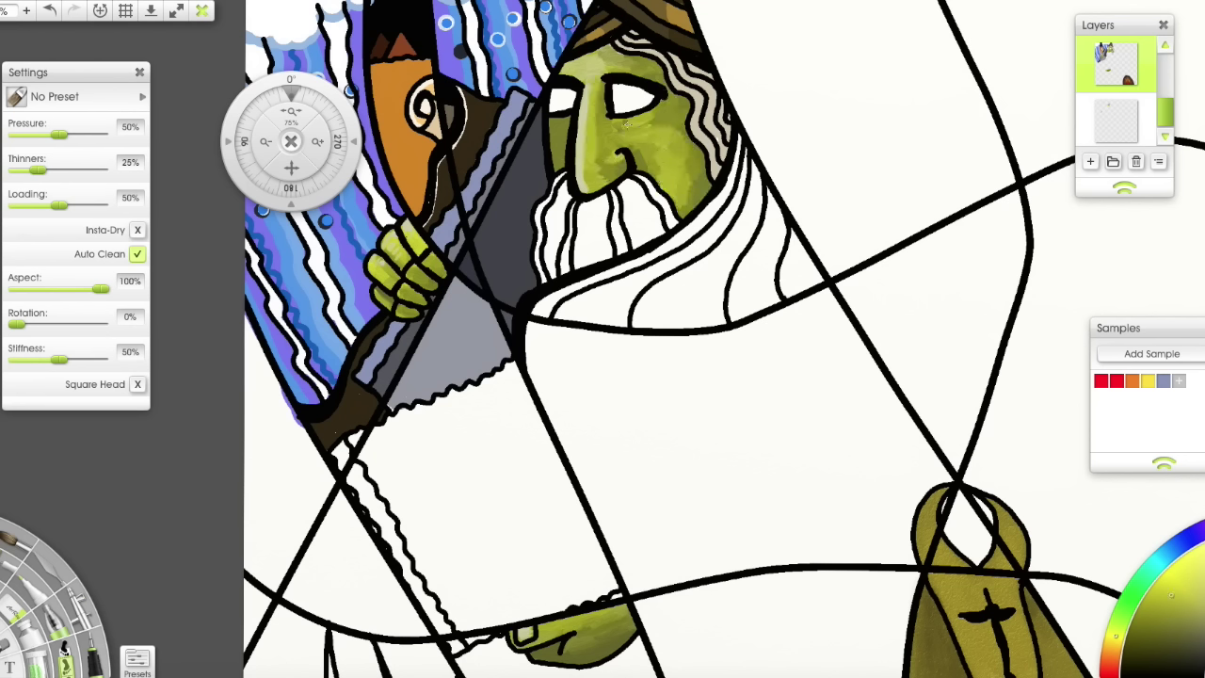
Fill both eyes with turquoise, and set the oil brush to 57% pressure, 17% thinners and 71% loading.
left_click(1156, 566)
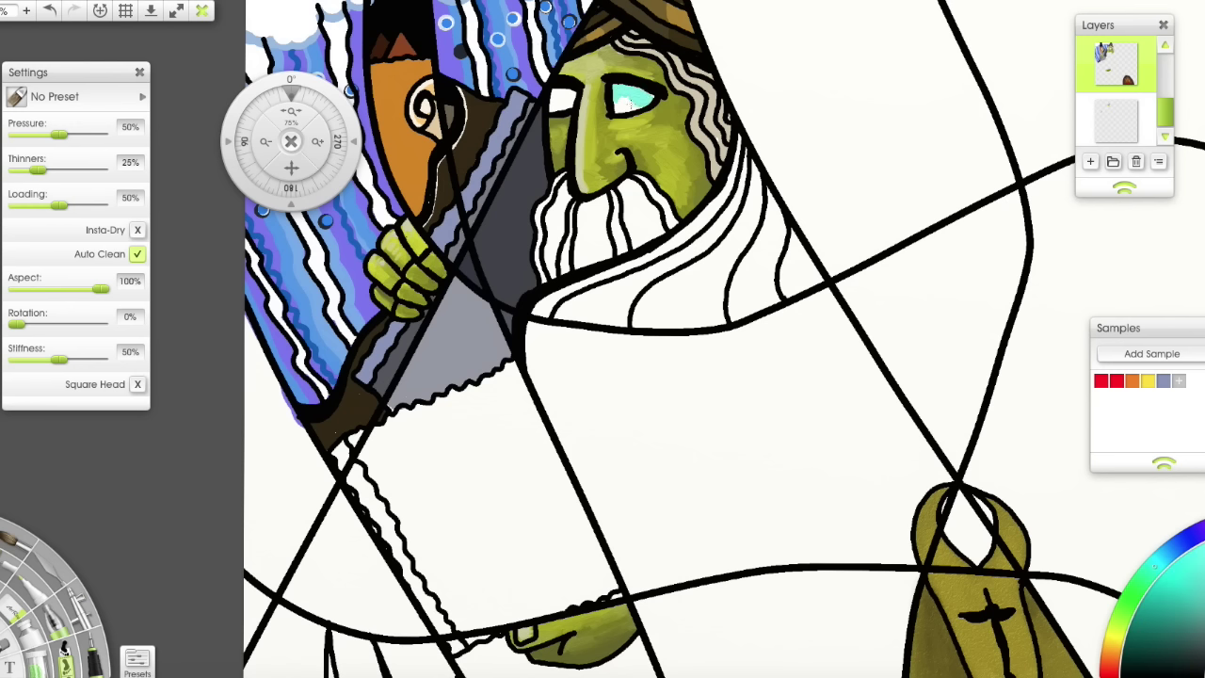
left_click_drag(75, 171, 79, 171)
left_click_drag(59, 135, 65, 135)
left_click_drag(59, 205, 79, 205)
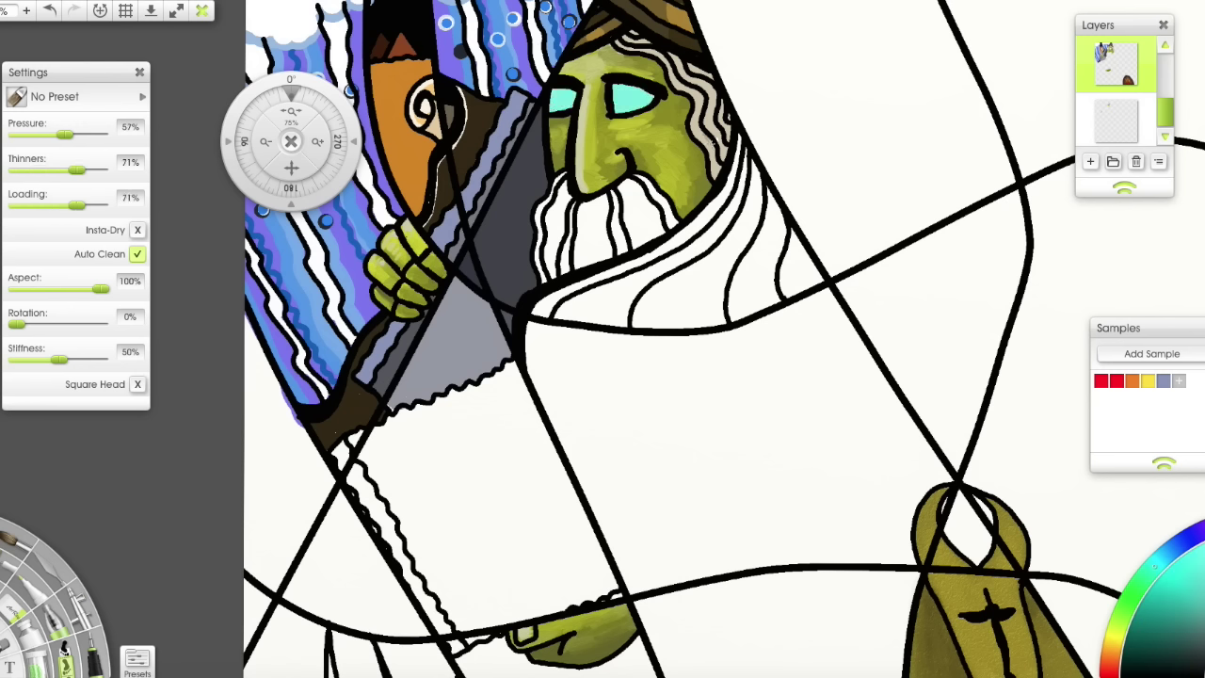
left_click_drag(53, 166, 31, 169)
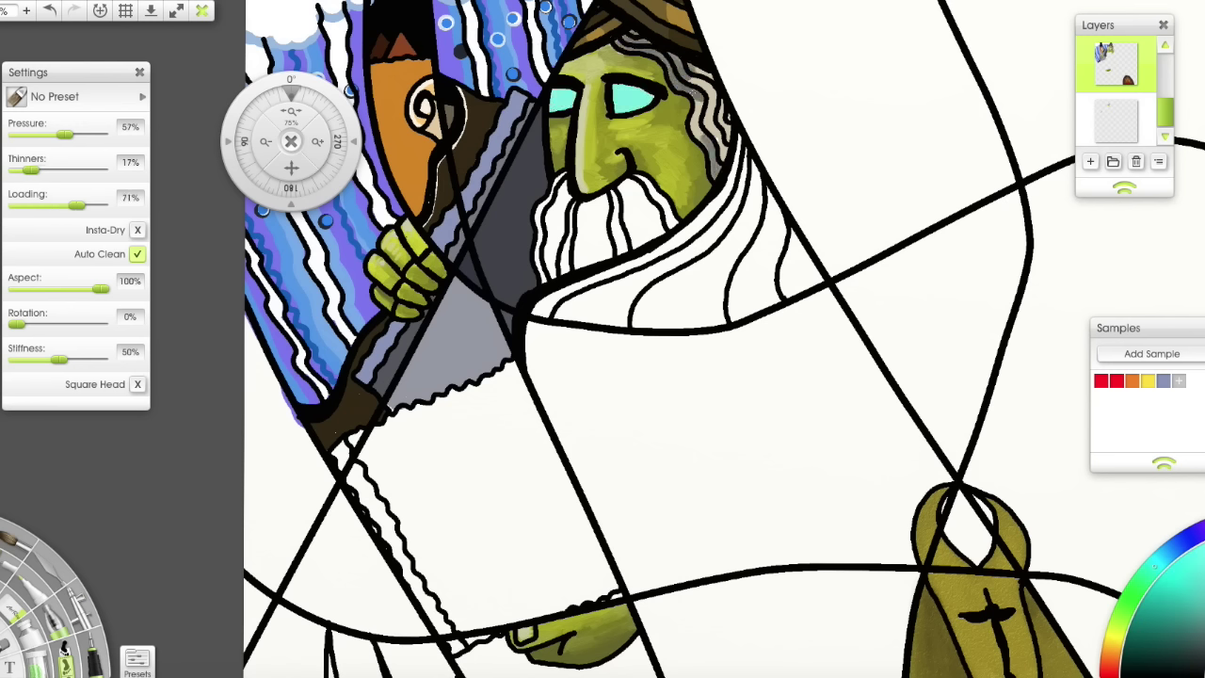
Paint the man's wavy hair and beard strands in light and dark greys with the oil brush.
left_click_drag(695, 77, 723, 157)
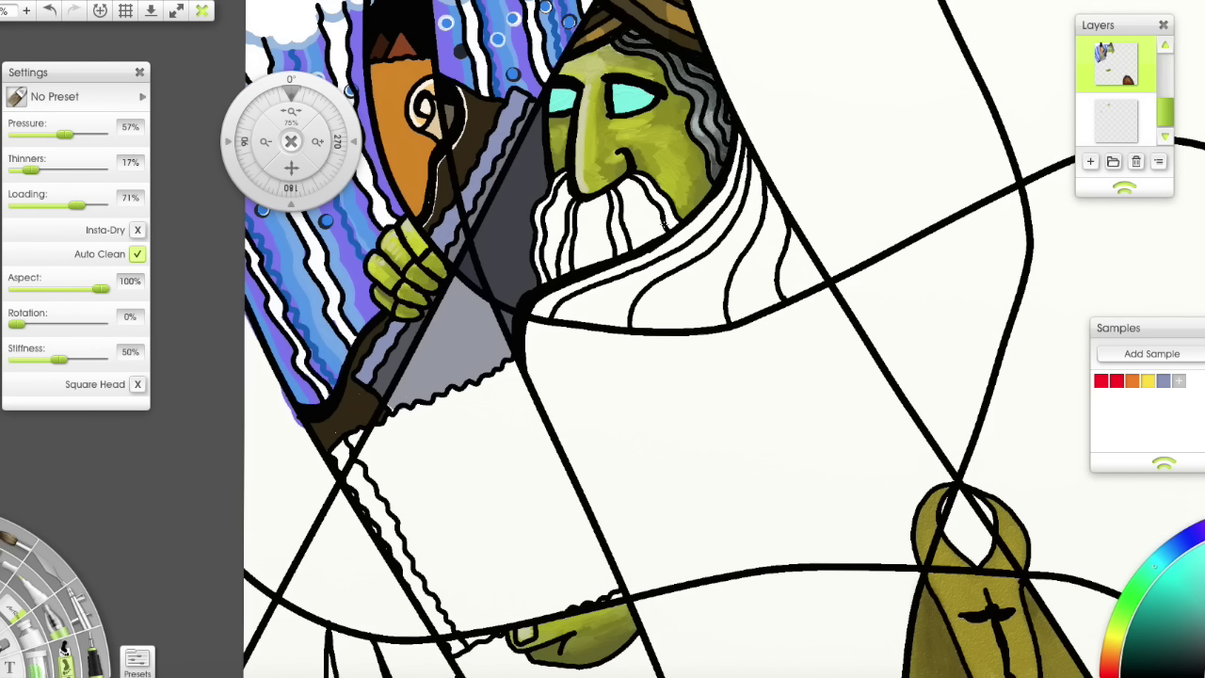
mouse_move(570, 204)
left_mouse_down()
mouse_move(567, 243)
mouse_move(565, 273)
left_mouse_up()
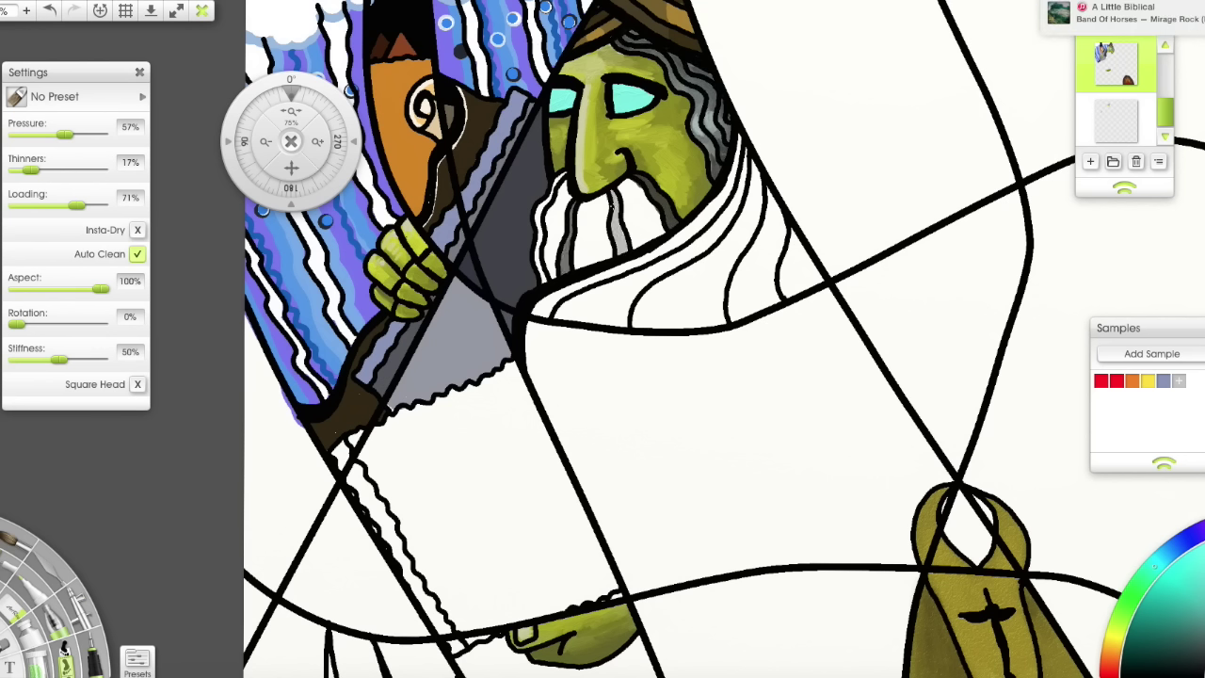
left_click_drag(549, 255, 550, 277)
mouse_move(593, 200)
left_mouse_down()
mouse_move(596, 263)
mouse_move(620, 184)
left_mouse_up()
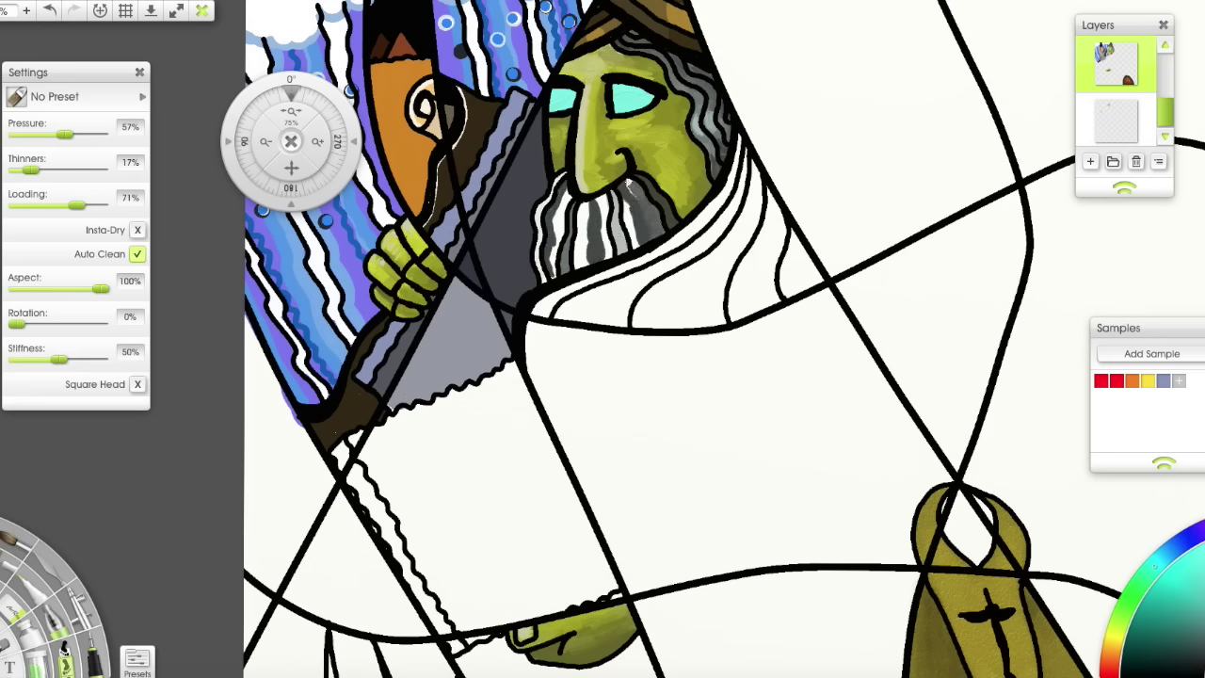
left_click_drag(608, 216, 595, 195)
left_click_drag(580, 215, 584, 270)
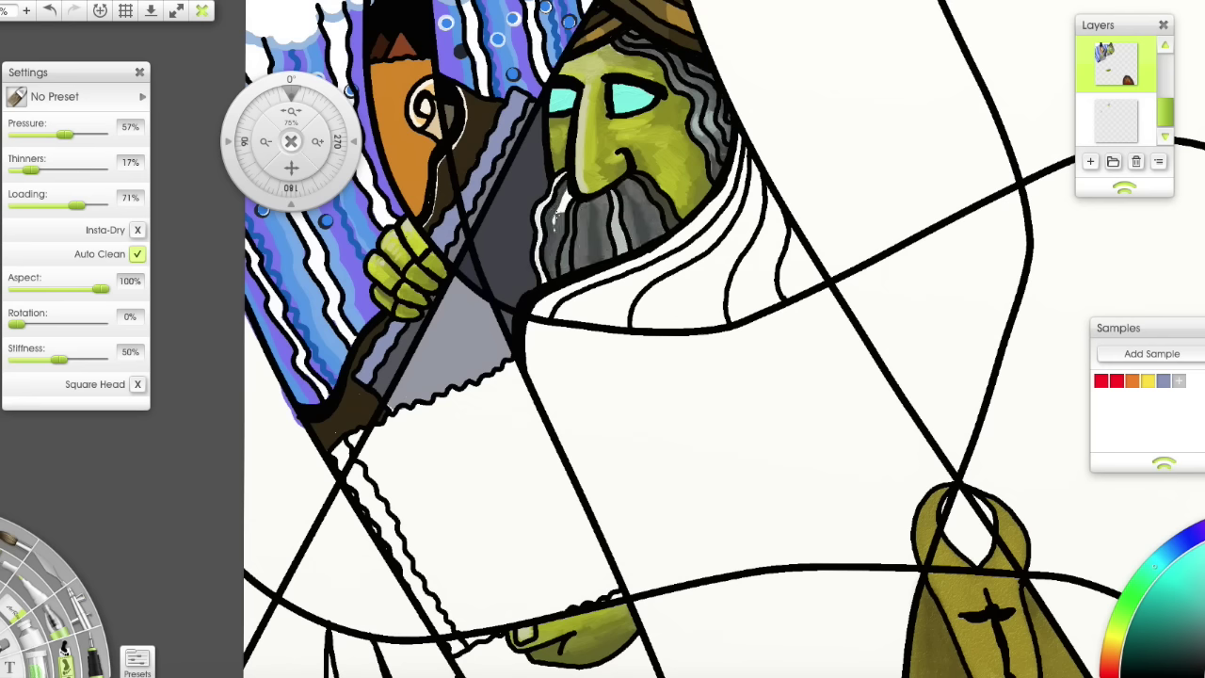
Fill the shawl's inner folds with dark browns using the ink pen on the upper colour layer.
left_click(92, 656)
left_click(1111, 652)
left_click(1126, 643)
mouse_move(738, 152)
left_mouse_down()
mouse_move(649, 258)
mouse_move(540, 312)
left_mouse_up()
left_click_drag(1166, 112, 1166, 88)
left_click(1116, 101)
left_click(1139, 633)
mouse_move(744, 158)
left_mouse_down()
mouse_move(686, 251)
mouse_move(610, 319)
mouse_move(619, 290)
left_mouse_up()
mouse_move(753, 167)
left_mouse_down()
mouse_move(723, 256)
mouse_move(649, 318)
mouse_move(723, 281)
mouse_move(697, 303)
left_mouse_up()
Fill the shawl's outer folds with lighter brown and orange, adding tonal streaks along the folds.
mouse_move(772, 278)
left_mouse_down()
mouse_move(743, 306)
mouse_move(764, 226)
left_mouse_up()
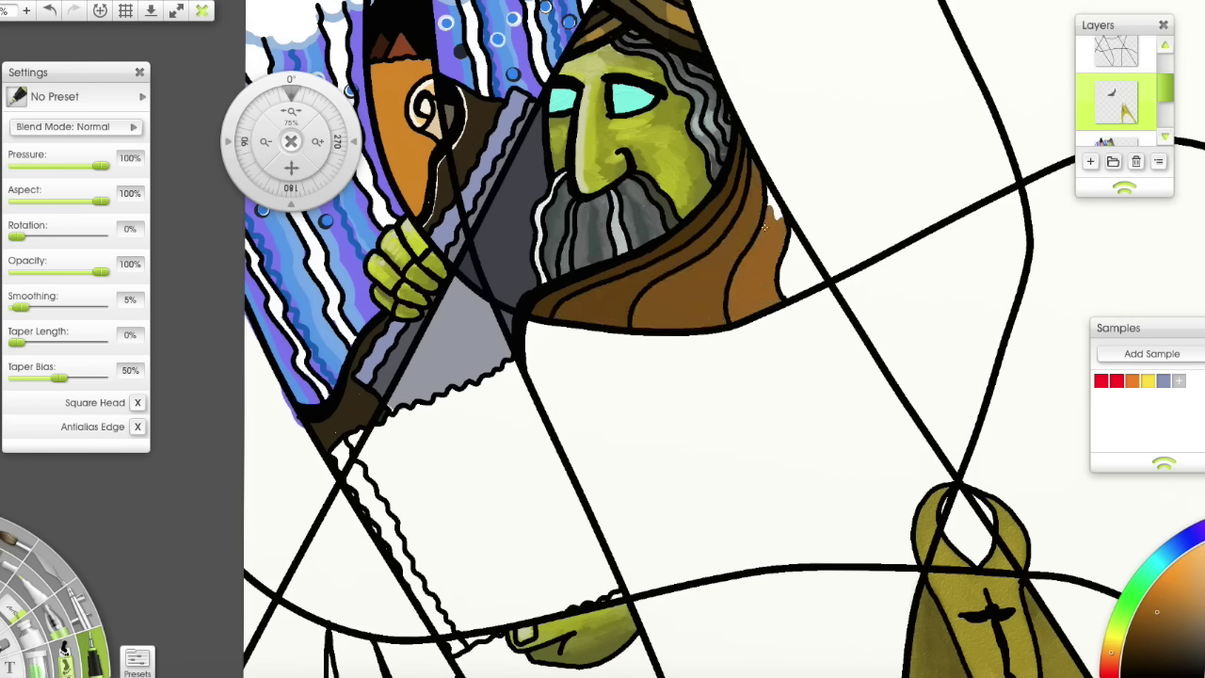
mouse_move(789, 284)
left_mouse_down()
mouse_move(813, 273)
mouse_move(778, 209)
left_mouse_up()
mouse_move(802, 265)
left_mouse_down()
mouse_move(771, 236)
mouse_move(727, 327)
mouse_move(734, 156)
mouse_move(712, 258)
left_mouse_up()
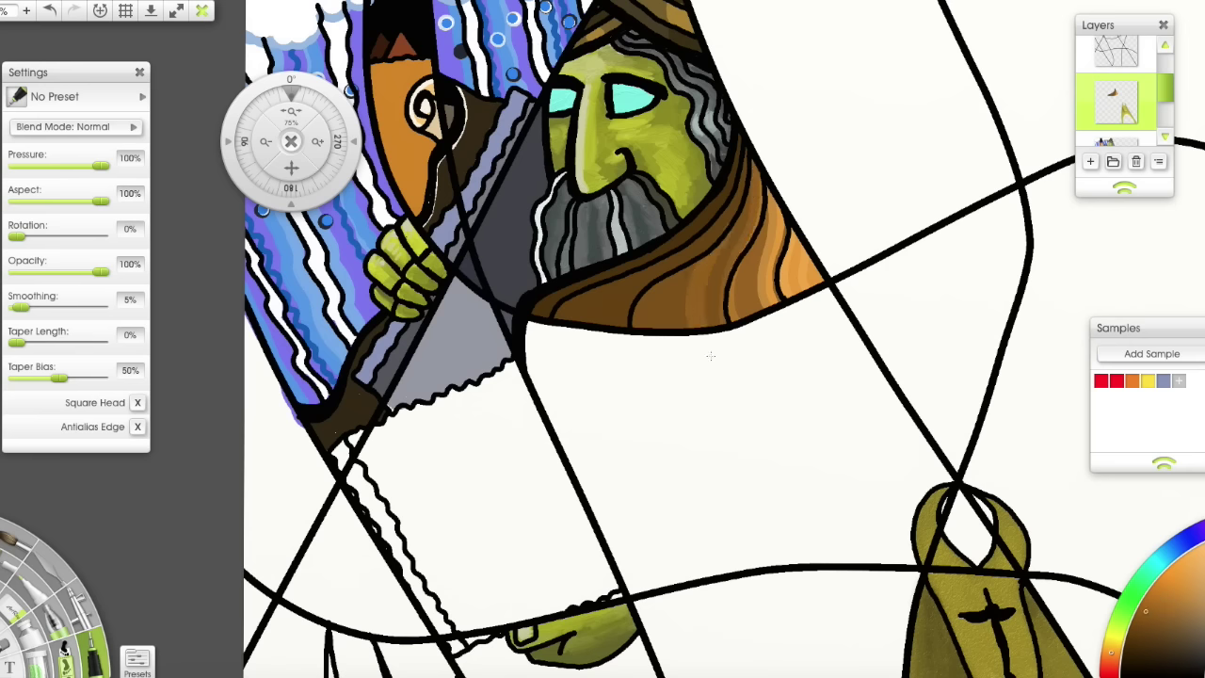
left_click_drag(661, 271, 746, 160)
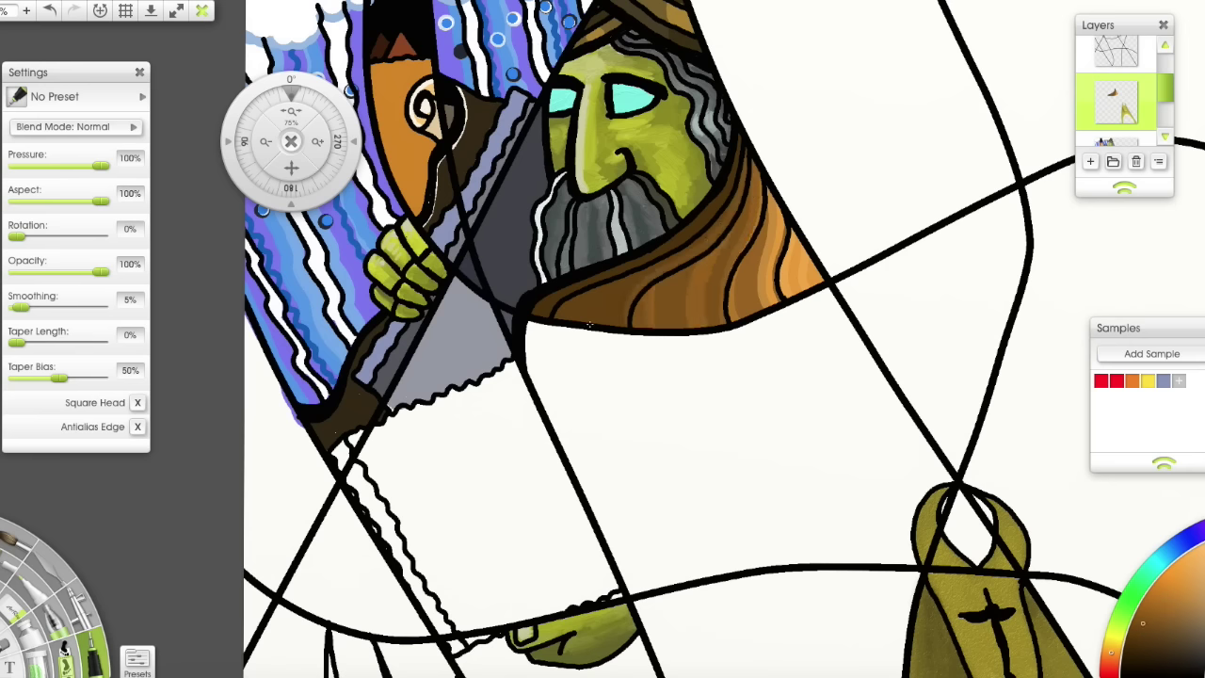
Fill the man's large sleeve with blue-grey using the sampled colour, layering lighter and darker bands along it.
left_click_drag(565, 443, 648, 295)
left_click(1164, 381)
mouse_move(481, 336)
left_mouse_down()
mouse_move(461, 279)
mouse_move(441, 300)
mouse_move(494, 376)
mouse_move(503, 422)
left_mouse_up()
mouse_move(503, 422)
left_mouse_down()
mouse_move(487, 273)
mouse_move(486, 361)
mouse_move(497, 295)
mouse_move(510, 340)
mouse_move(497, 370)
mouse_move(527, 408)
mouse_move(519, 433)
mouse_move(539, 452)
mouse_move(519, 385)
mouse_move(577, 482)
mouse_move(513, 253)
left_mouse_up()
mouse_move(610, 469)
left_mouse_down()
mouse_move(575, 454)
mouse_move(531, 241)
left_mouse_up()
mouse_move(640, 464)
left_mouse_down()
mouse_move(606, 397)
mouse_move(606, 434)
mouse_move(554, 243)
left_mouse_up()
mouse_move(671, 439)
left_mouse_down()
mouse_move(591, 311)
mouse_move(644, 445)
mouse_move(583, 270)
left_mouse_up()
mouse_move(581, 226)
left_mouse_down()
mouse_move(631, 362)
mouse_move(663, 415)
mouse_move(607, 273)
mouse_move(695, 437)
left_mouse_up()
mouse_move(695, 437)
left_mouse_down()
mouse_move(605, 252)
mouse_move(697, 433)
left_mouse_up()
mouse_move(697, 433)
left_mouse_down()
mouse_move(673, 386)
mouse_move(712, 454)
left_mouse_up()
Fill the sleeve's wavy side trim with grey and the section beside it with dark navy.
left_click_drag(527, 482, 420, 296)
mouse_move(386, 348)
left_mouse_down()
mouse_move(452, 476)
mouse_move(405, 376)
mouse_move(499, 476)
mouse_move(411, 232)
left_mouse_up()
left_click(464, 458)
Fill the triangular grass section in the lower-left corner with dark green on the bottom colour layer.
left_click(1125, 610)
left_click(1195, 649)
left_click_drag(1166, 88, 1166, 113)
left_click(1116, 117)
mouse_move(455, 294)
left_mouse_down()
mouse_move(562, 467)
mouse_move(301, 272)
mouse_move(348, 593)
left_mouse_up()
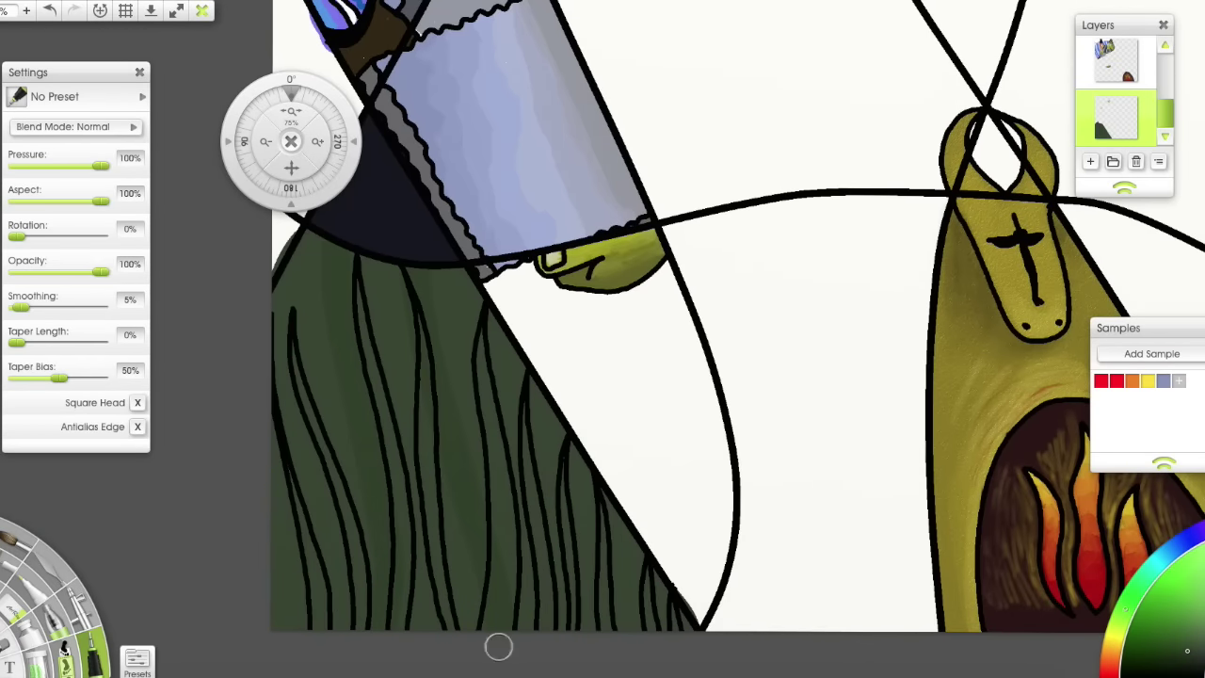
Stroke slightly varied dark greens down the grass section to shade its background.
left_click_drag(597, 430, 565, 565)
left_click_drag(375, 269, 400, 565)
left_click_drag(516, 304, 480, 555)
left_click_drag(654, 478, 628, 622)
left_click_drag(565, 378, 555, 610)
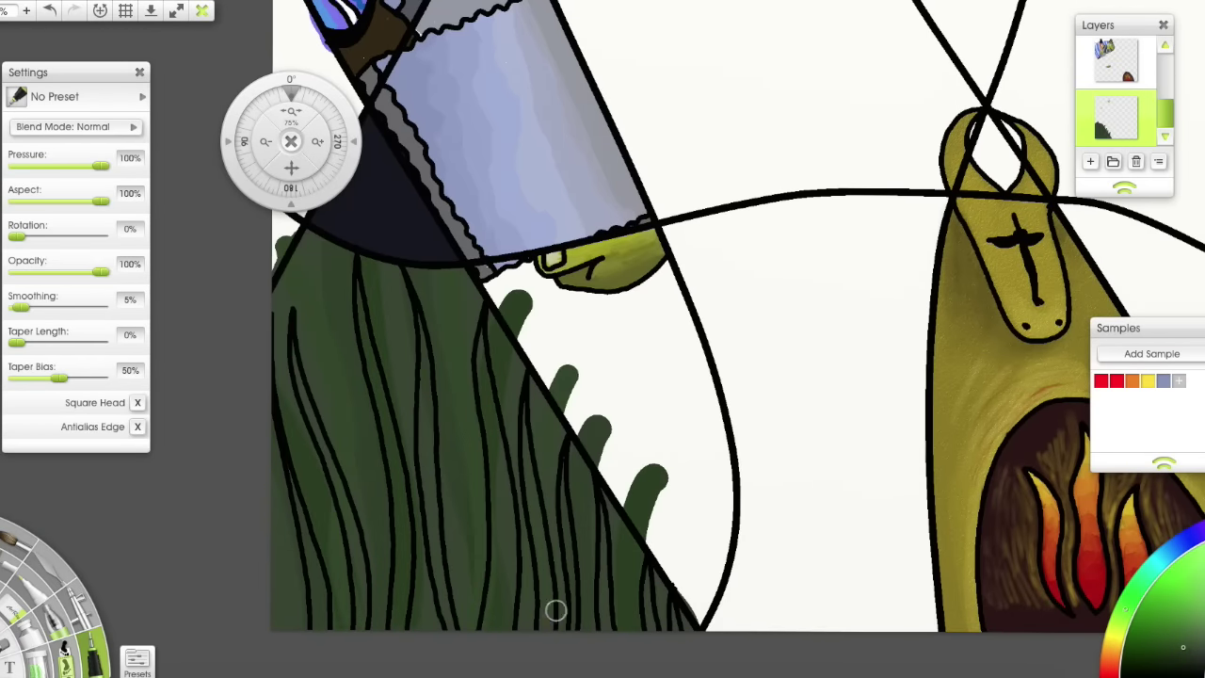
Paint the individual grass blades in medium and bright greens, adding a darker wavy shade along the widest blade.
left_click_drag(325, 627, 303, 524)
left_click_drag(544, 629, 528, 480)
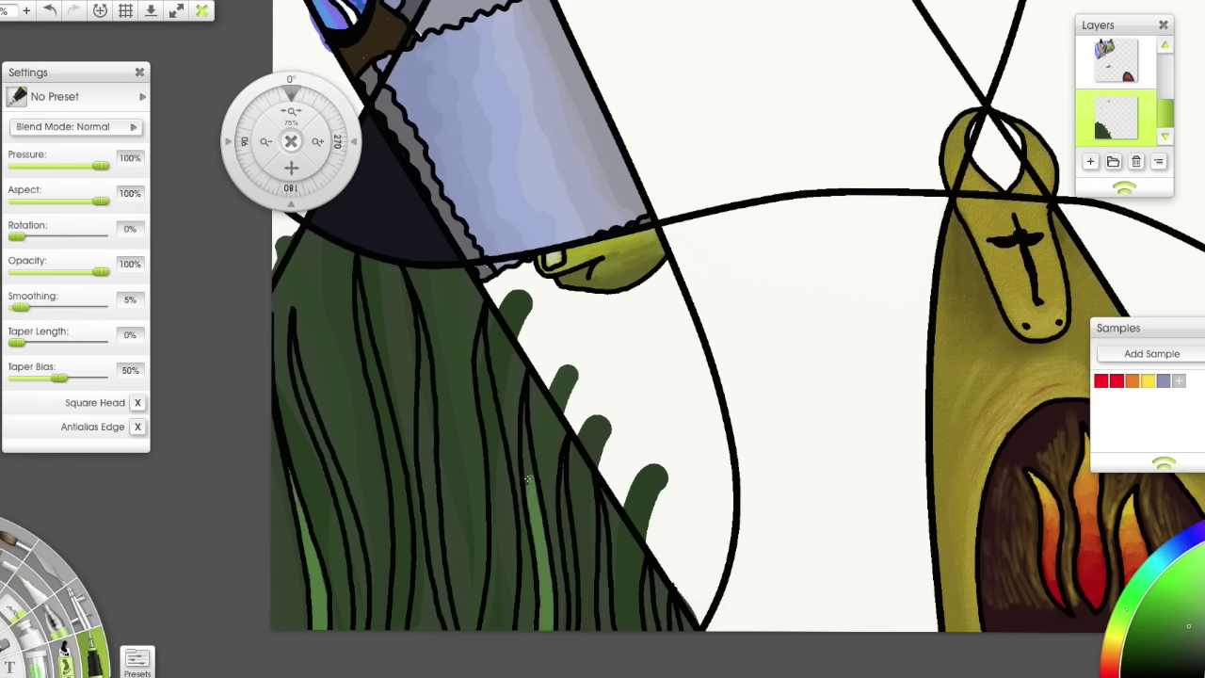
left_click_drag(423, 315, 451, 631)
left_click_drag(362, 629, 294, 339)
mouse_move(494, 629)
left_mouse_down()
mouse_move(506, 516)
mouse_move(479, 334)
left_mouse_up()
left_click_drag(572, 565, 563, 461)
left_click_drag(420, 312, 434, 559)
left_click_drag(605, 629, 603, 505)
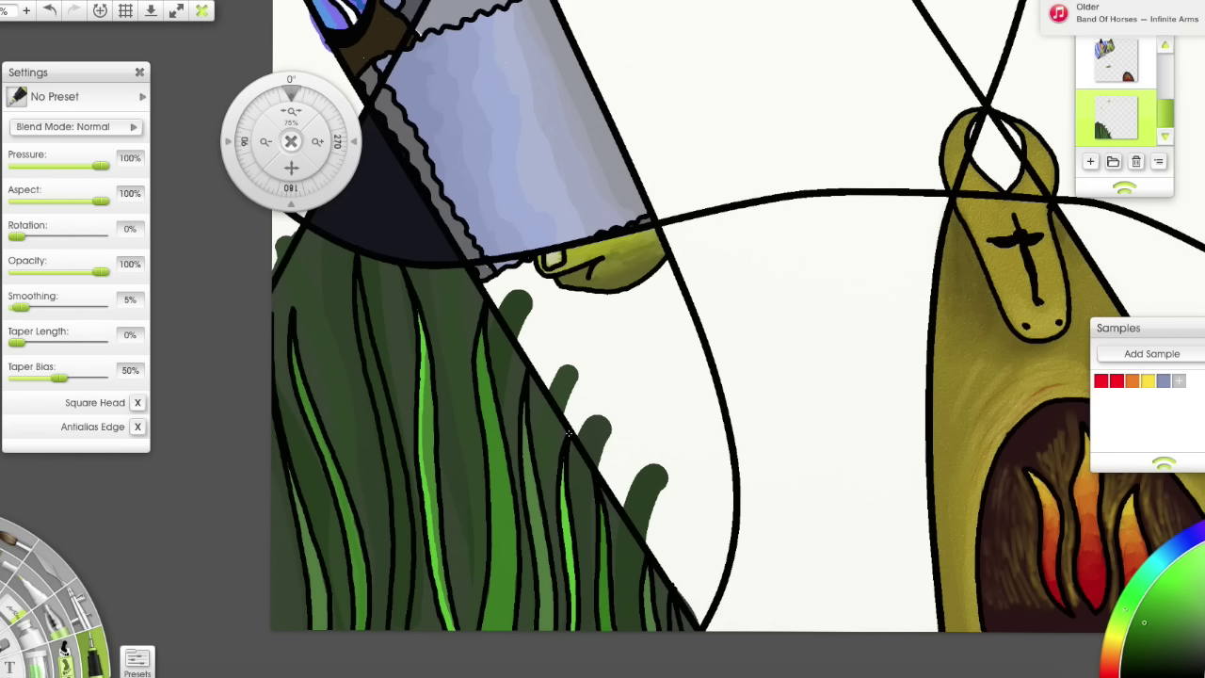
left_click_drag(364, 340, 401, 629)
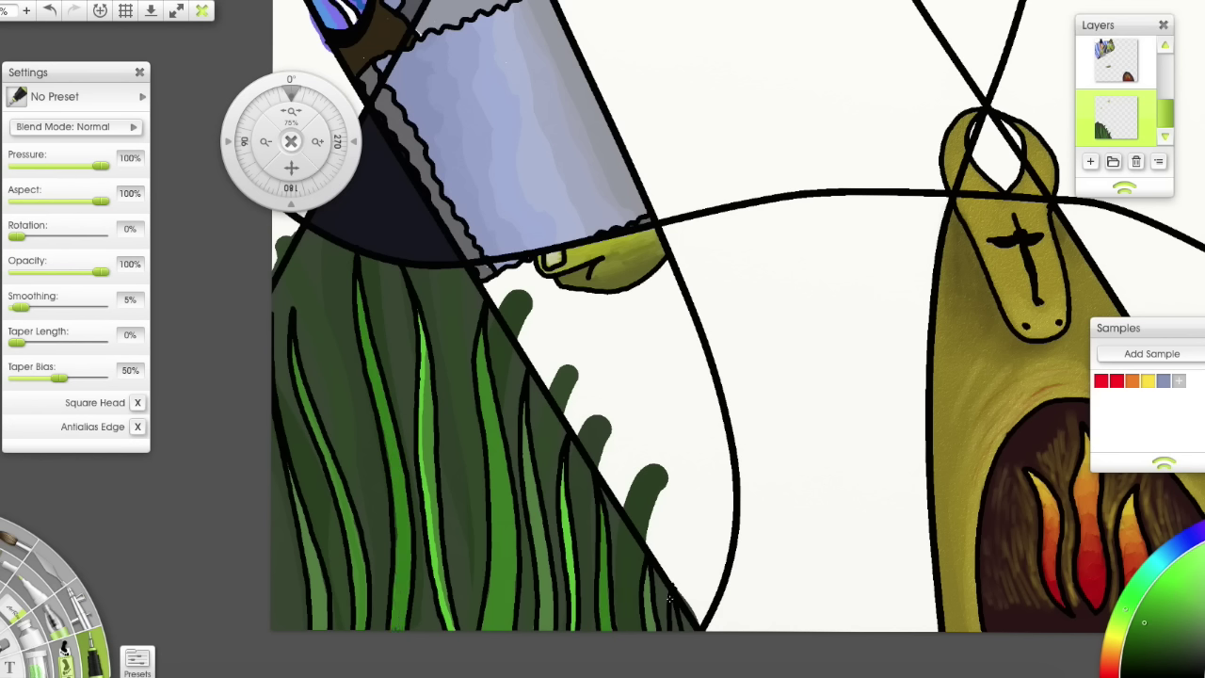
mouse_move(481, 331)
left_mouse_down()
mouse_move(500, 520)
mouse_move(494, 629)
left_mouse_up()
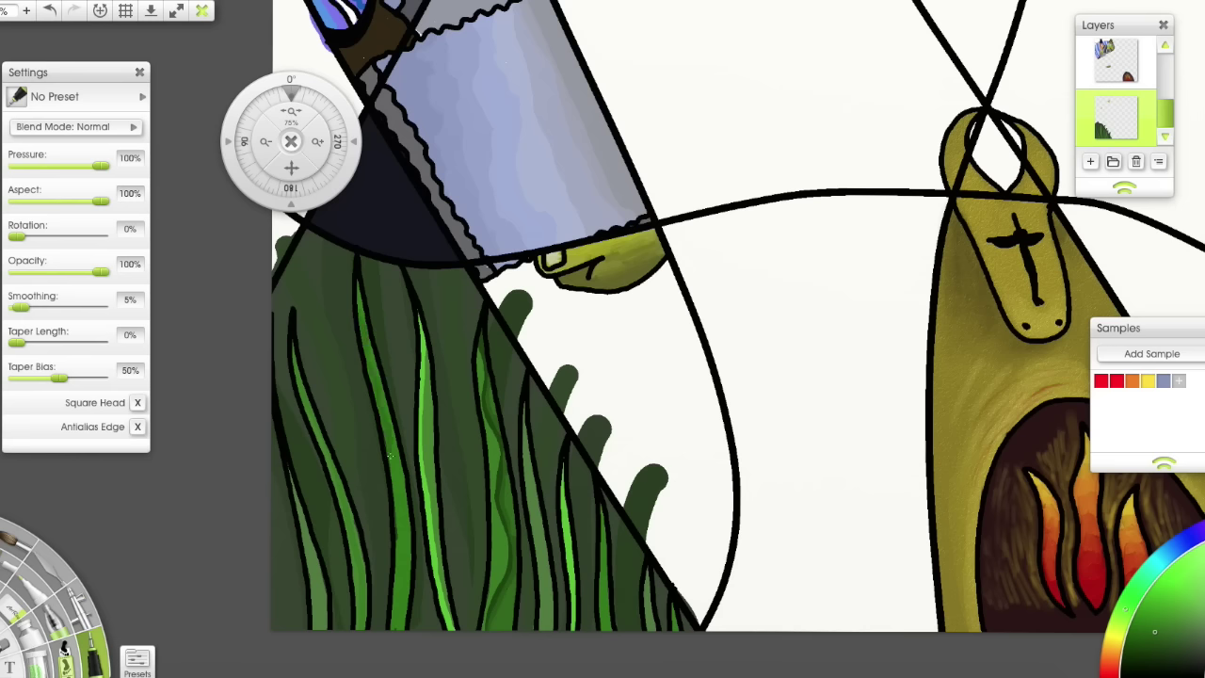
mouse_move(484, 421)
left_mouse_down()
mouse_move(363, 458)
mouse_move(499, 435)
mouse_move(475, 433)
left_mouse_up()
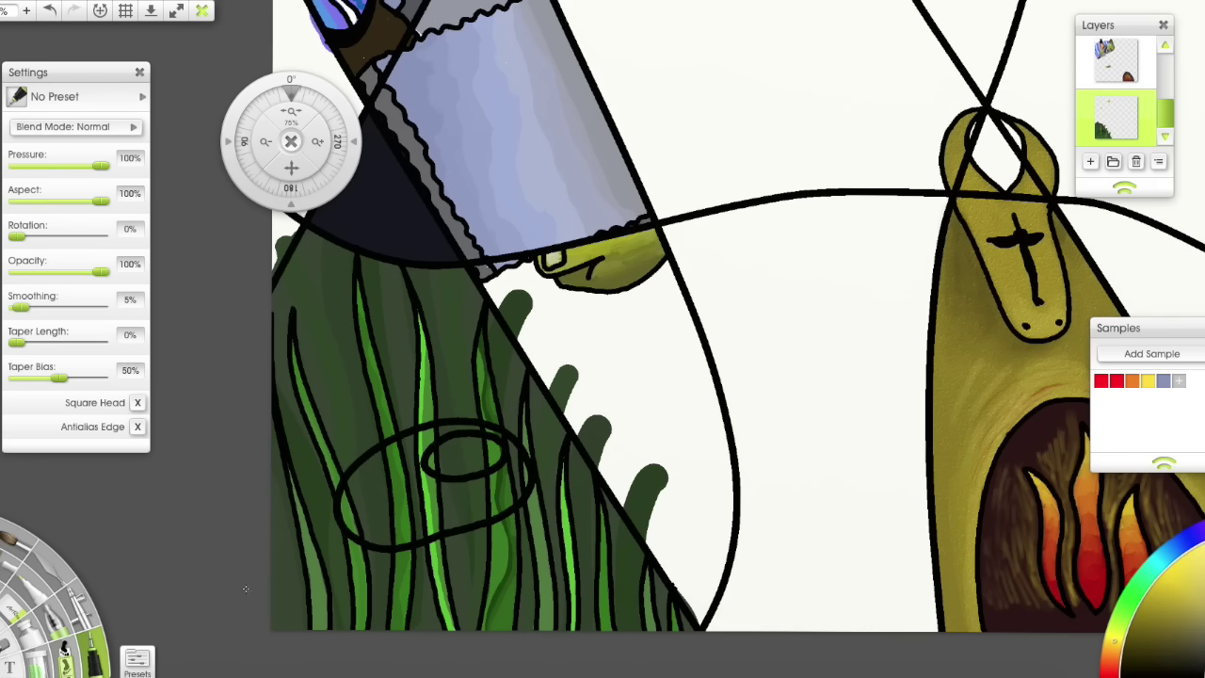
key("ctrl+z")
key("ctrl+z")
key("ctrl+z")
key("ctrl+y")
key("ctrl+y")
key("ctrl+y")
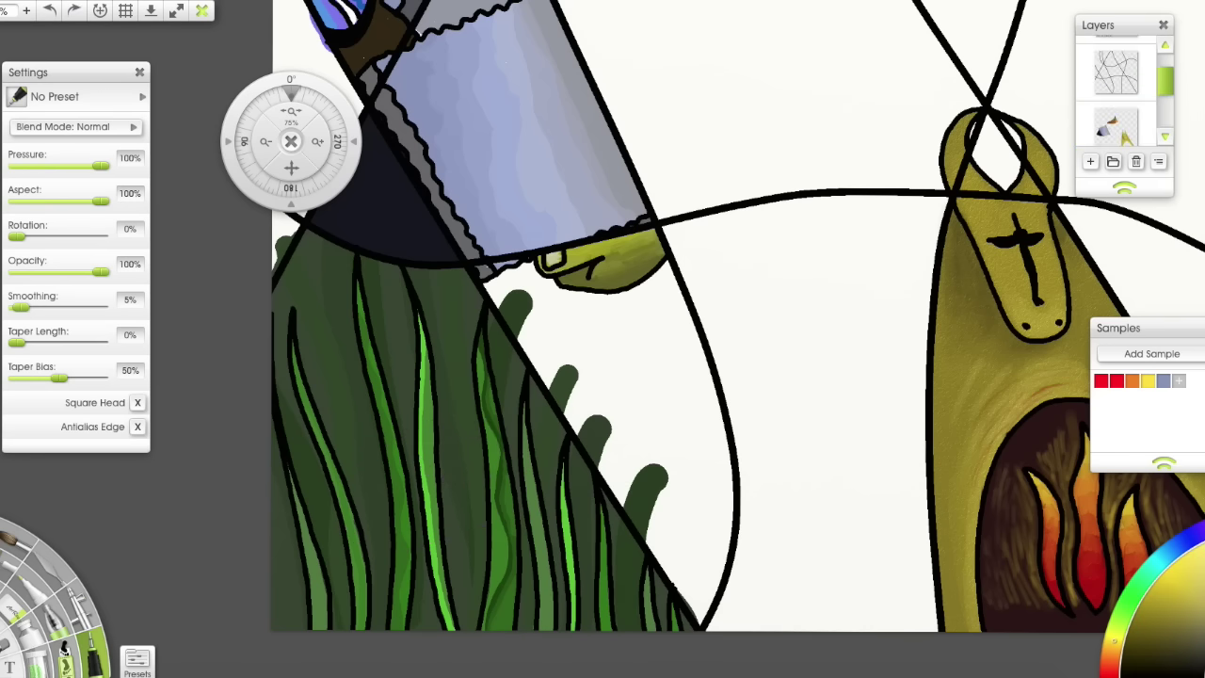
Redraw the rounded form with its small oval among the grass blades, colouring the form white and the oval pink.
left_click_drag(1166, 83, 1165, 99)
left_click(1115, 117)
mouse_move(495, 461)
left_mouse_down()
mouse_move(496, 485)
mouse_move(496, 450)
mouse_move(483, 495)
mouse_move(447, 457)
mouse_move(452, 440)
mouse_move(387, 524)
mouse_move(372, 512)
left_mouse_up()
key("ctrl+z")
left_click(1126, 640)
left_click(1202, 529)
left_click_drag(411, 453, 375, 496)
Paint beige and tan vertical stripes over the white rounded form among the grass.
left_click(1113, 649)
mouse_move(462, 431)
left_mouse_down()
mouse_move(466, 512)
mouse_move(482, 454)
mouse_move(515, 494)
left_mouse_up()
left_click_drag(453, 430, 450, 509)
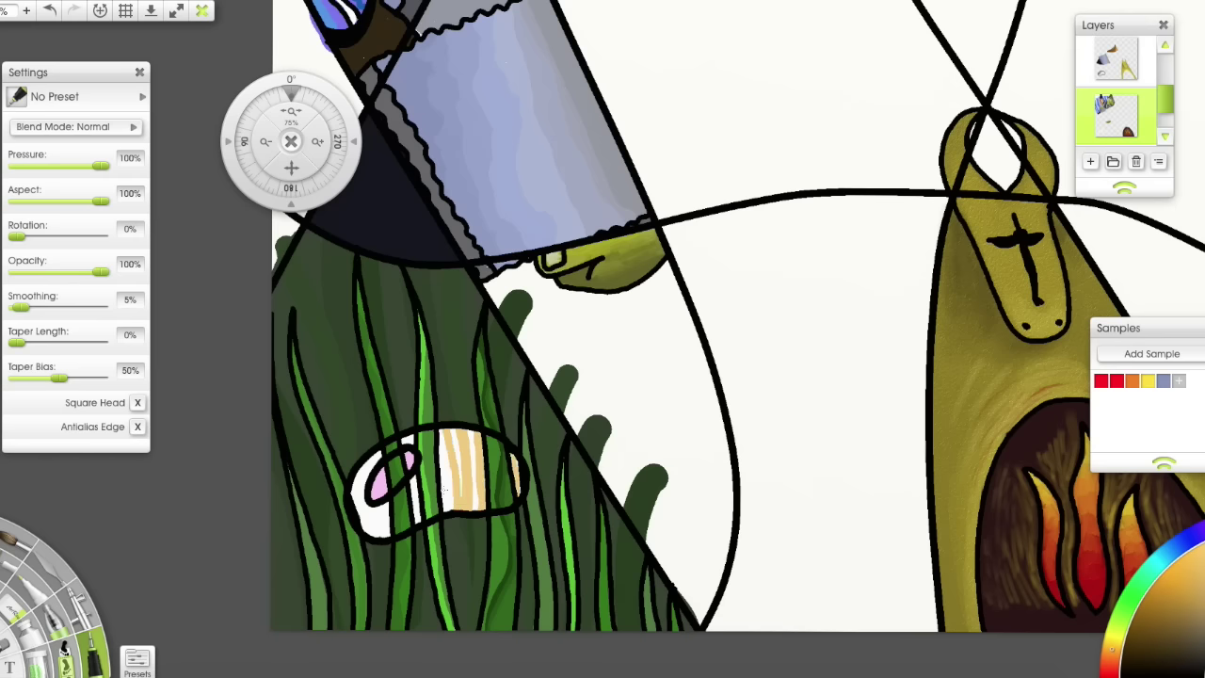
left_click_drag(446, 458, 444, 511)
left_click_drag(384, 461, 366, 535)
mouse_move(471, 431)
left_mouse_down()
mouse_move(474, 511)
mouse_move(452, 505)
left_mouse_up()
left_click_drag(388, 505, 381, 535)
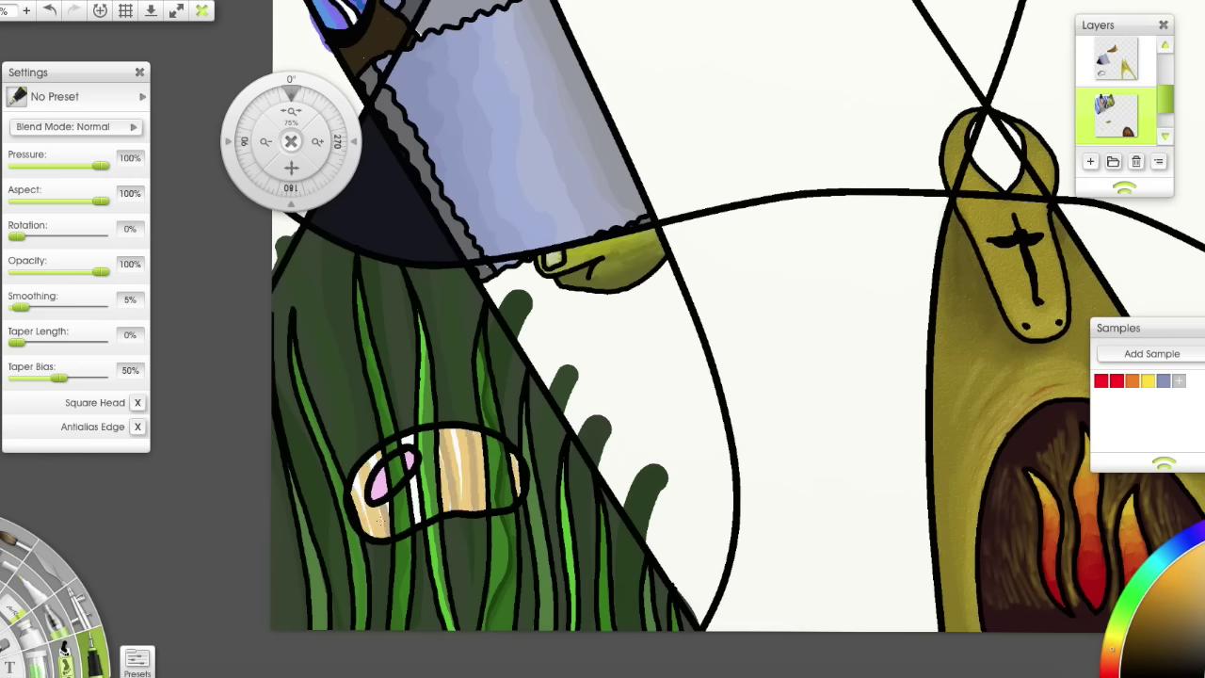
Fill the curved section below the lower hand with the sampled red on the bottom colour layer.
left_click_drag(1166, 99, 1170, 126)
left_click(1120, 118)
left_click(1114, 381)
mouse_move(676, 474)
left_mouse_down()
mouse_move(679, 567)
mouse_move(719, 468)
mouse_move(555, 336)
mouse_move(603, 282)
mouse_move(707, 385)
mouse_move(583, 374)
left_mouse_up()
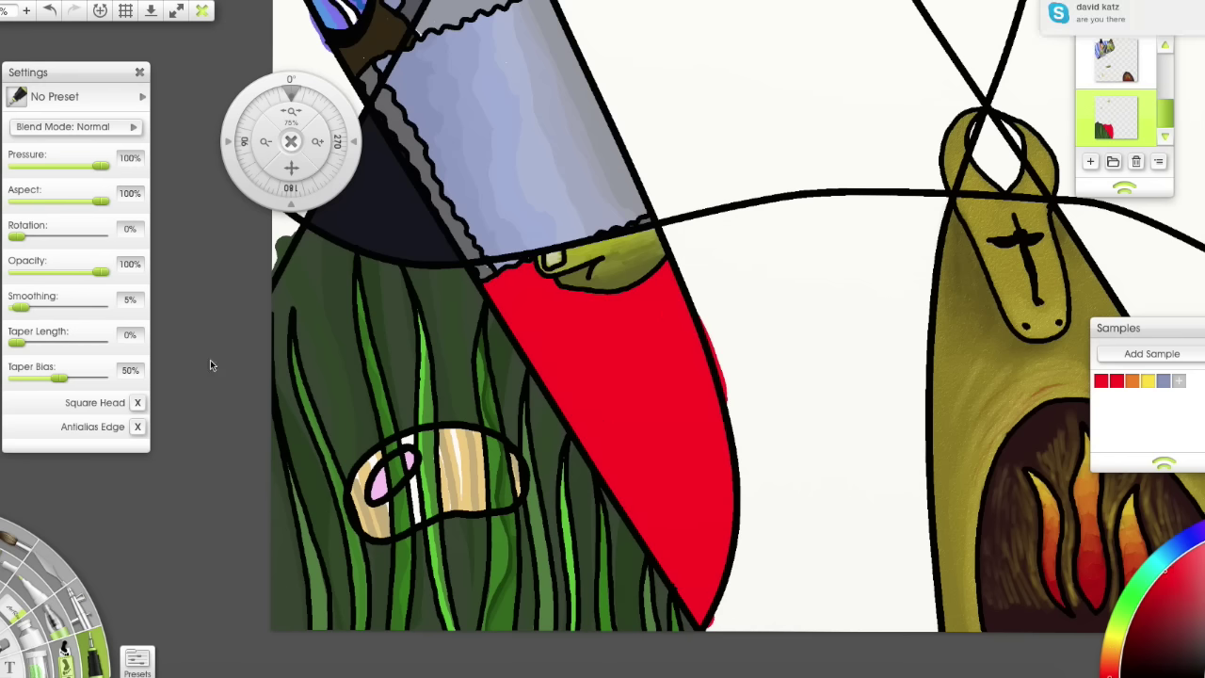
Draw the jug's mouth, its pouring stream and a horizontal liquid line in white across the red section.
scroll(676, 407, "up", 3)
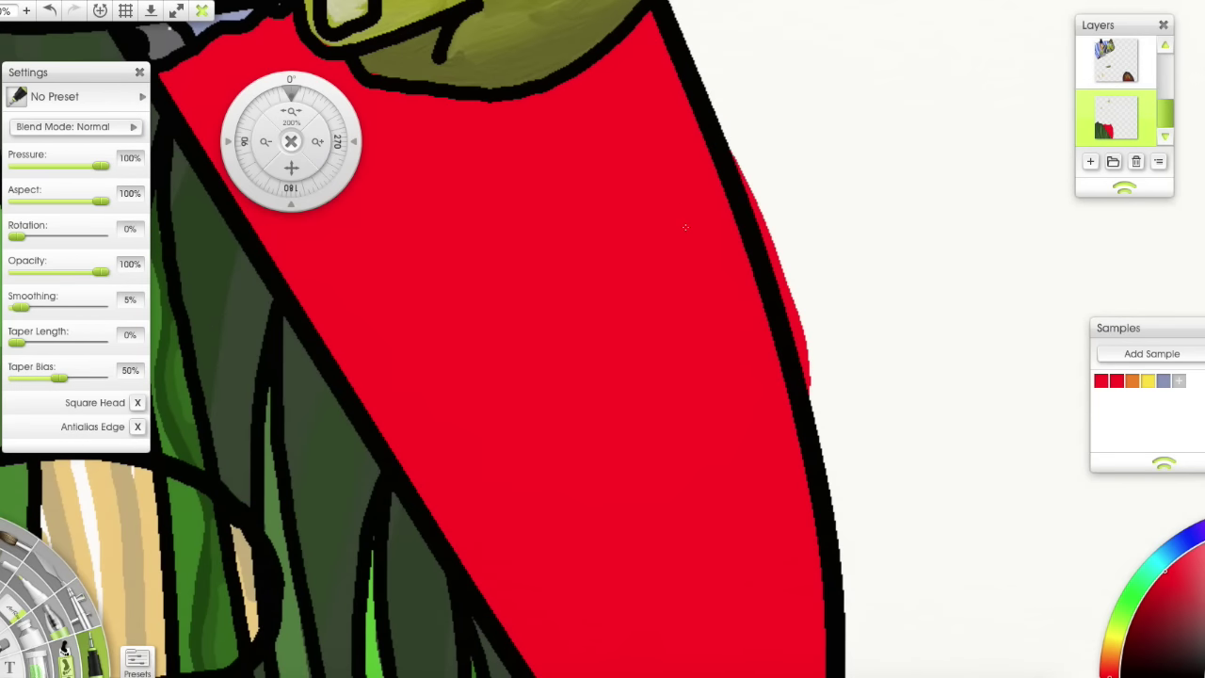
left_click_drag(652, 294, 640, 498)
left_click_drag(609, 350, 687, 501)
left_click_drag(659, 386, 664, 498)
left_click_drag(805, 468, 690, 484)
left_click_drag(638, 492, 431, 510)
Outline the tilted jug's body, neck and base in white and add its looped handle.
mouse_move(671, 362)
left_mouse_down()
mouse_move(612, 213)
mouse_move(579, 240)
left_mouse_up()
mouse_move(574, 347)
left_mouse_down()
mouse_move(595, 392)
mouse_move(528, 426)
left_mouse_up()
left_click_drag(603, 215, 362, 270)
left_click_drag(362, 370, 535, 424)
left_click_drag(363, 269, 363, 317)
left_click_drag(370, 258, 372, 376)
left_click_drag(632, 217, 630, 167)
mouse_move(649, 230)
left_mouse_down()
mouse_move(667, 170)
mouse_move(586, 199)
left_mouse_up()
mouse_move(645, 178)
left_mouse_down()
mouse_move(604, 210)
mouse_move(632, 349)
left_mouse_up()
Add groups of short curved white bands across the jug's body.
left_click_drag(565, 200, 552, 282)
left_click_drag(537, 196, 541, 341)
left_click_drag(527, 230, 527, 282)
mouse_move(443, 216)
left_mouse_down()
mouse_move(438, 349)
mouse_move(416, 301)
left_mouse_up()
Choose the airbrush and set its opacity to 54%.
left_click(97, 577)
left_click_drag(28, 271, 62, 272)
left_click_drag(753, 414, 729, 212)
mouse_move(729, 211)
left_mouse_down()
mouse_move(782, 376)
mouse_move(721, 344)
left_mouse_up()
left_click(49, 11)
left_click(49, 13)
Airbrush dark translucent shading around the jug and above the liquid line on the next layer up.
left_click(1115, 64)
mouse_move(789, 456)
left_mouse_down()
mouse_move(705, 465)
mouse_move(650, 189)
mouse_move(386, 377)
mouse_move(362, 100)
mouse_move(424, 273)
mouse_move(527, 348)
left_mouse_up()
left_click(100, 11)
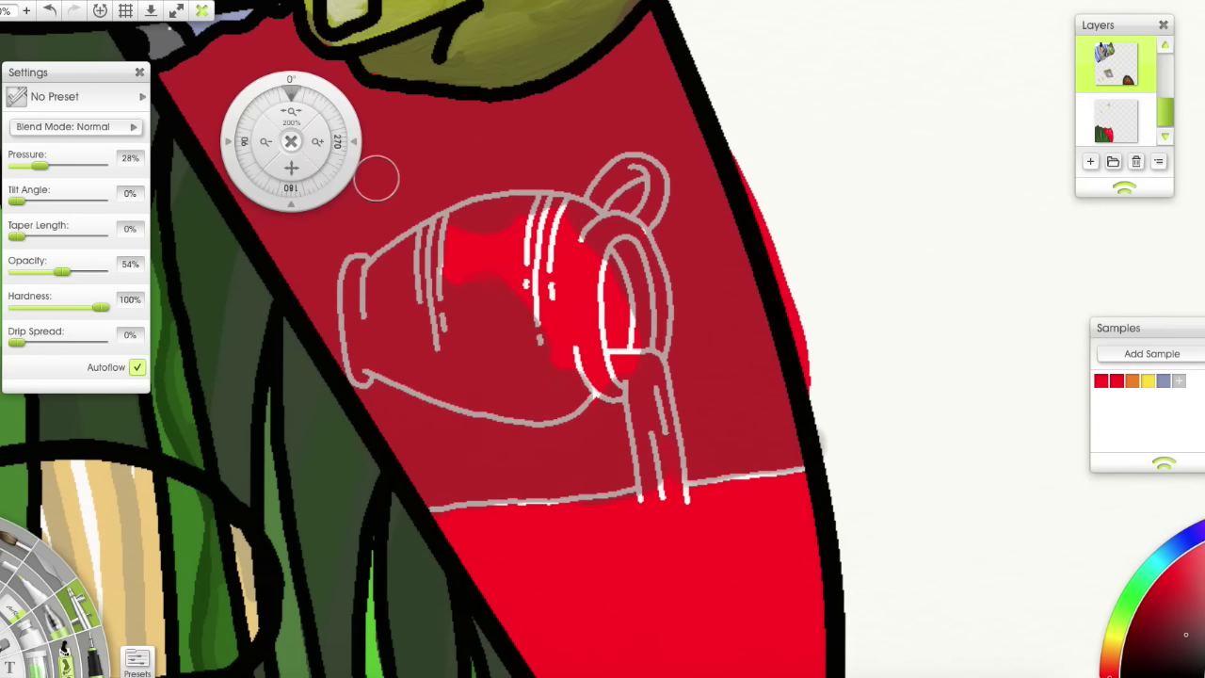
left_click_drag(62, 271, 40, 271)
mouse_move(786, 396)
left_mouse_down()
mouse_move(705, 222)
mouse_move(381, 330)
mouse_move(622, 202)
mouse_move(396, 311)
mouse_move(565, 405)
mouse_move(386, 363)
left_mouse_up()
Erase the dark shading from the jug's body, handle and pouring stream with the Instant Erase preset.
left_click(13, 608)
mouse_move(821, 414)
left_mouse_down()
mouse_move(744, 162)
mouse_move(680, 8)
mouse_move(548, 52)
left_mouse_up()
left_click(49, 12)
mouse_move(655, 320)
left_mouse_down()
mouse_move(603, 236)
mouse_move(659, 442)
mouse_move(602, 377)
mouse_move(503, 407)
mouse_move(357, 269)
mouse_move(506, 398)
mouse_move(436, 281)
mouse_move(533, 382)
mouse_move(500, 236)
mouse_move(467, 217)
left_mouse_up()
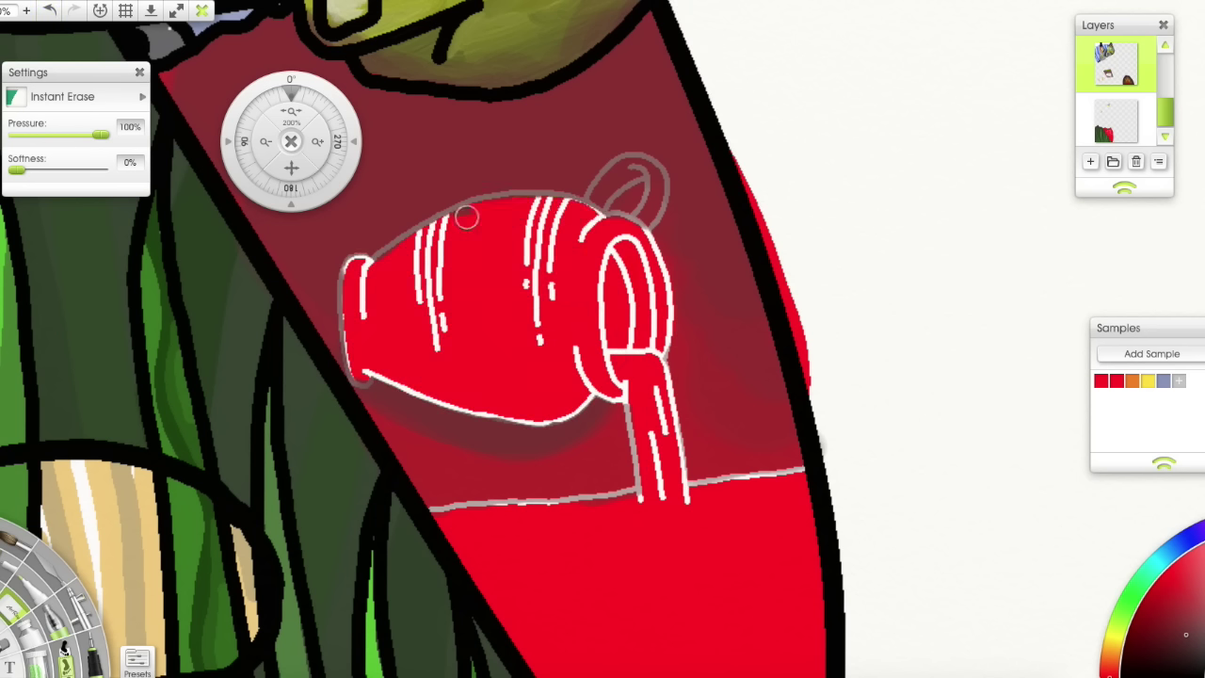
mouse_move(614, 218)
left_mouse_down()
mouse_move(659, 226)
mouse_move(588, 200)
mouse_move(664, 174)
mouse_move(499, 195)
mouse_move(371, 256)
left_mouse_up()
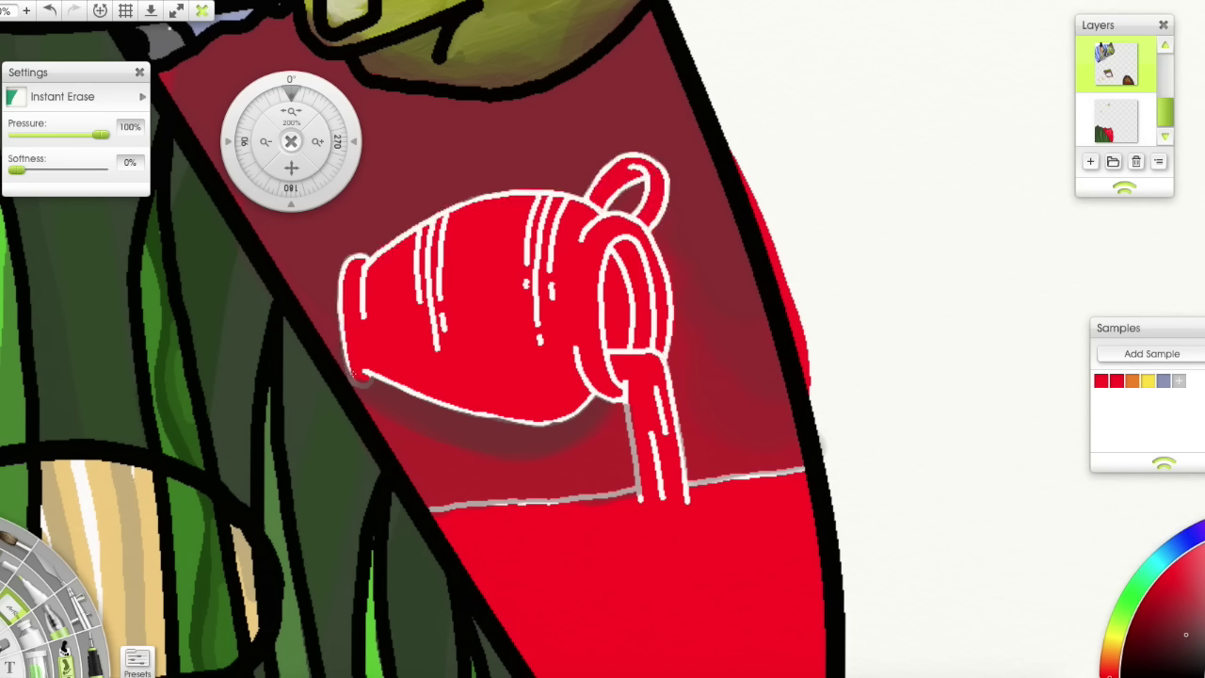
left_click_drag(629, 414, 640, 493)
Draw black outlines of an open box with a smaller box inside it, above the curve near the canvas's right edge.
left_click(265, 153)
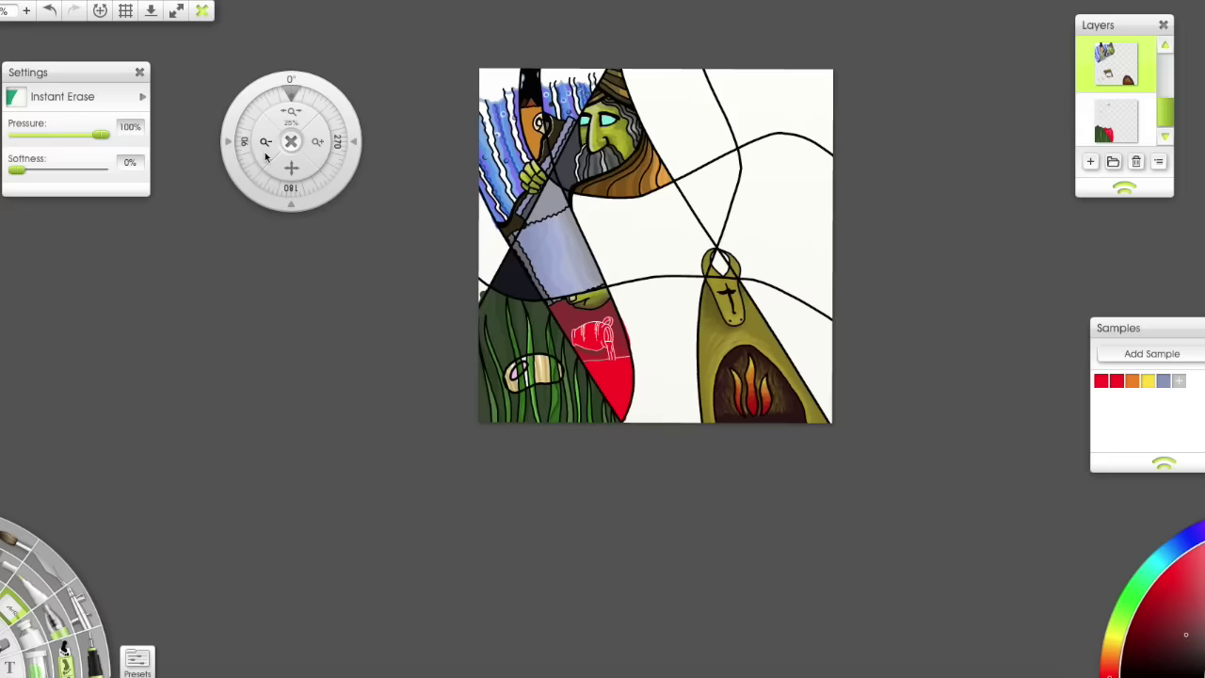
left_click(318, 144)
left_click(317, 144)
left_click_drag(291, 168, 0, 335)
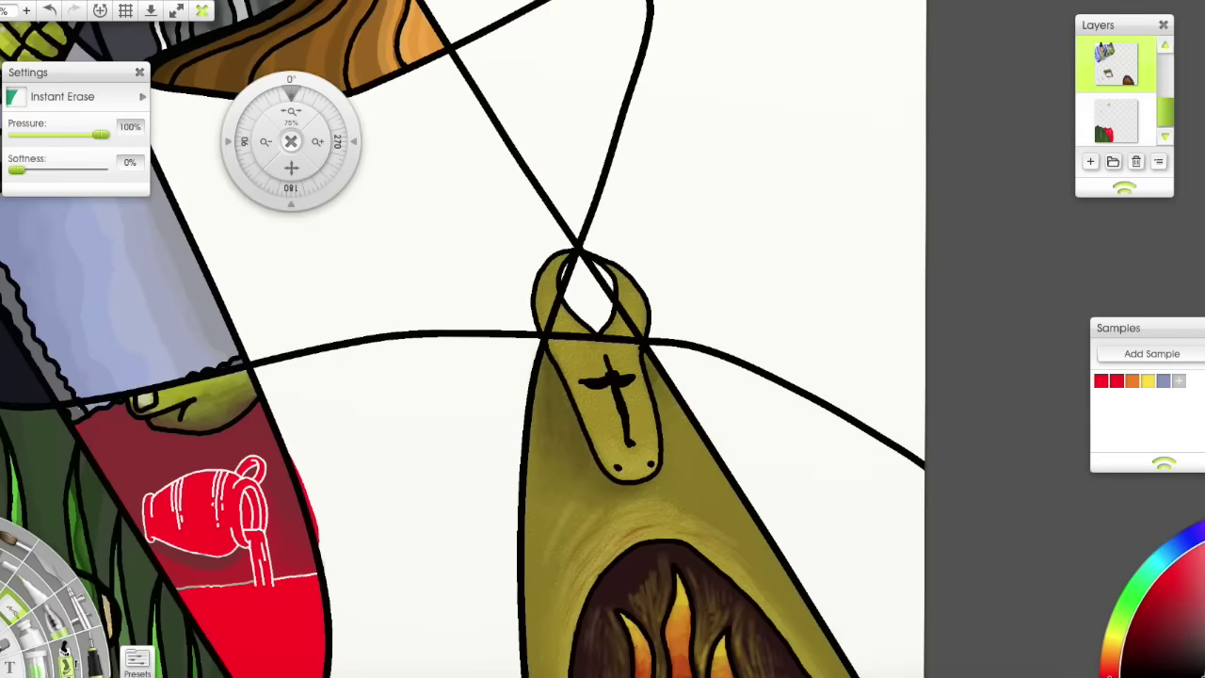
left_click(94, 655)
left_click_drag(730, 287, 727, 355)
left_click_drag(731, 288, 925, 372)
mouse_move(828, 286)
left_mouse_down()
mouse_move(825, 323)
mouse_move(926, 333)
left_mouse_up()
left_click_drag(828, 285, 927, 296)
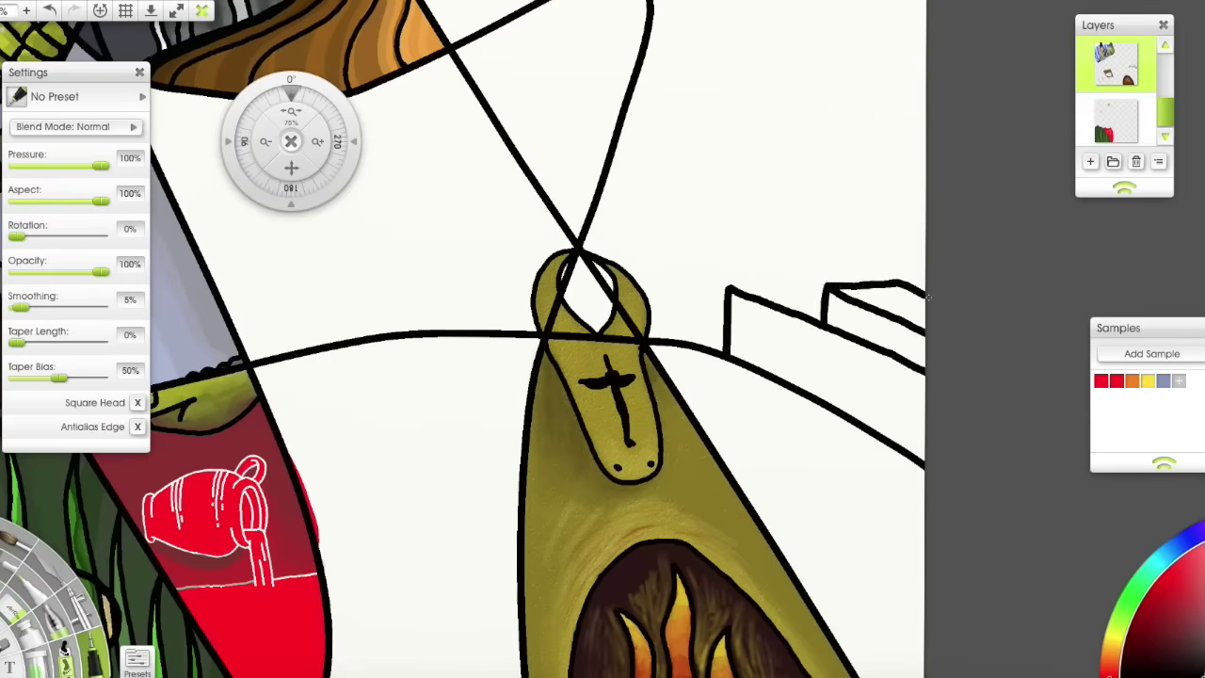
left_click_drag(730, 286, 925, 274)
Colour the outer box teal and the inner box purple on the layer below, shading their sides in darker tones.
left_click(1117, 121)
left_click(1202, 533)
left_click(1190, 563)
mouse_move(917, 343)
left_mouse_down()
mouse_move(919, 357)
mouse_move(831, 298)
mouse_move(892, 325)
mouse_move(846, 290)
mouse_move(923, 313)
left_mouse_up()
left_click(1191, 625)
mouse_move(924, 363)
left_mouse_down()
mouse_move(830, 321)
mouse_move(918, 338)
left_mouse_up()
left_click(1191, 598)
left_click(1164, 556)
left_click(1165, 631)
mouse_move(819, 296)
left_mouse_down()
mouse_move(818, 316)
mouse_move(786, 292)
left_mouse_up()
mouse_move(918, 452)
left_mouse_down()
mouse_move(857, 362)
mouse_move(918, 405)
mouse_move(786, 376)
mouse_move(783, 322)
mouse_move(740, 301)
mouse_move(759, 346)
mouse_move(813, 334)
mouse_move(751, 360)
mouse_move(761, 313)
mouse_move(744, 344)
left_mouse_up()
left_click(1172, 602)
Paint the ground section beside the goat reddish brown on the next lower layer, with a dark diagonal shadow below the box.
left_click(265, 142)
mouse_move(291, 167)
left_mouse_down()
mouse_move(283, 141)
mouse_move(293, 132)
left_mouse_up()
left_click_drag(1117, 124, 1117, 144)
left_click(1111, 663)
left_click(1150, 630)
left_click_drag(816, 576, 793, 503)
mouse_move(654, 319)
left_mouse_down()
mouse_move(721, 361)
mouse_move(791, 480)
mouse_move(703, 366)
mouse_move(798, 500)
mouse_move(672, 373)
left_mouse_up()
left_click(1149, 633)
left_click(1151, 636)
left_click_drag(671, 374, 806, 561)
left_click(1171, 642)
mouse_move(645, 330)
left_mouse_down()
mouse_move(735, 365)
mouse_move(661, 355)
mouse_move(711, 396)
mouse_move(808, 570)
mouse_move(814, 523)
left_mouse_up()
left_click(1167, 639)
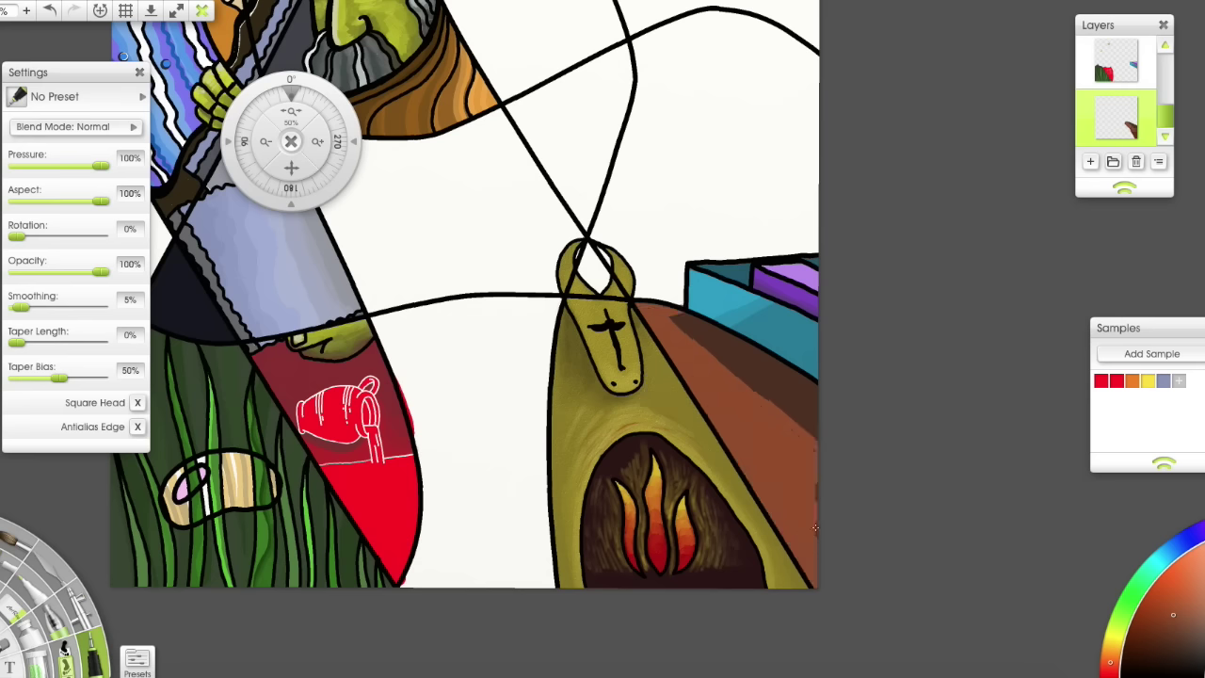
Fill the upper-right section of the picture with yellow and paint two beige and olive stripes across it.
mouse_move(291, 167)
left_mouse_down()
mouse_move(525, 369)
mouse_move(183, 165)
left_mouse_up()
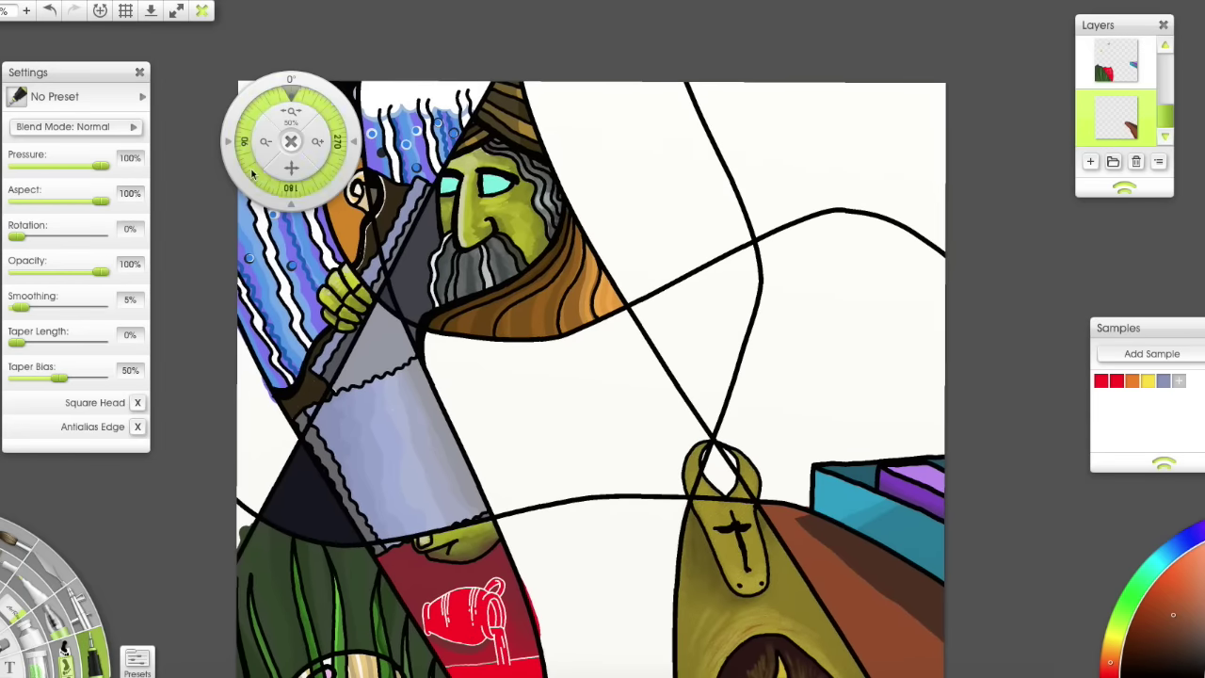
left_click(1147, 381)
mouse_move(928, 205)
left_mouse_down()
mouse_move(876, 193)
mouse_move(715, 103)
mouse_move(848, 132)
mouse_move(799, 116)
left_mouse_up()
left_click_drag(664, 104, 945, 105)
left_click_drag(946, 162, 697, 182)
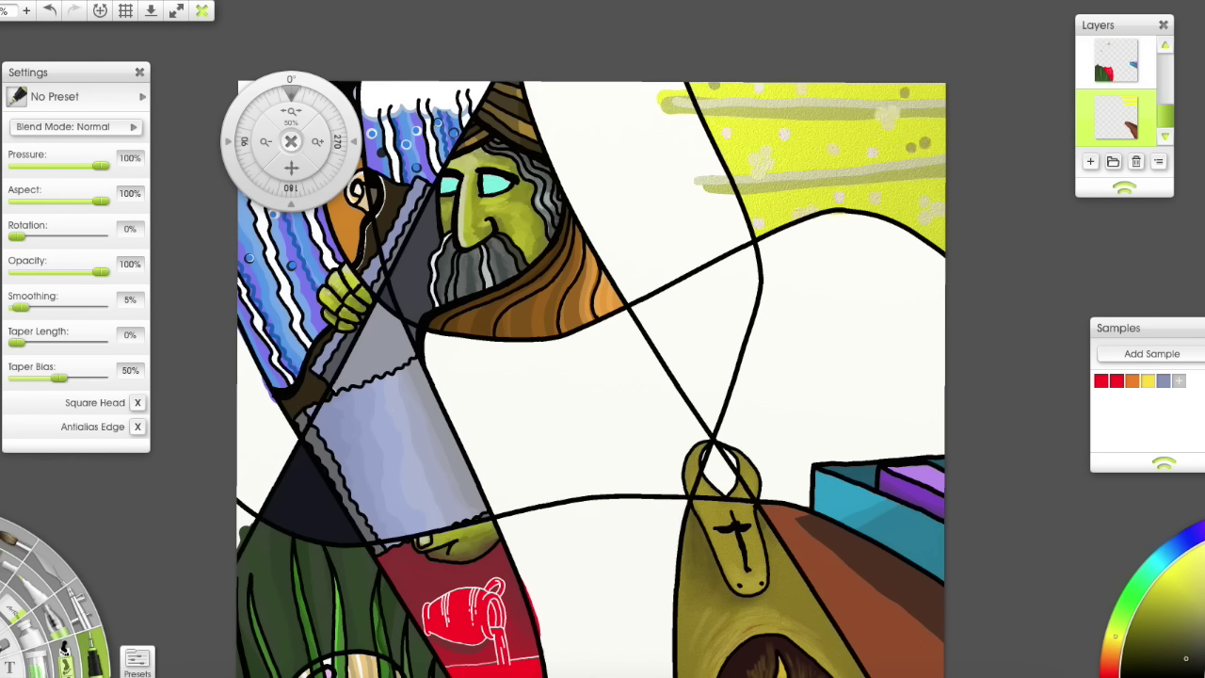
Paint white dots over the pale spots scattered across the yellow section.
scroll(925, 142, "up", 2)
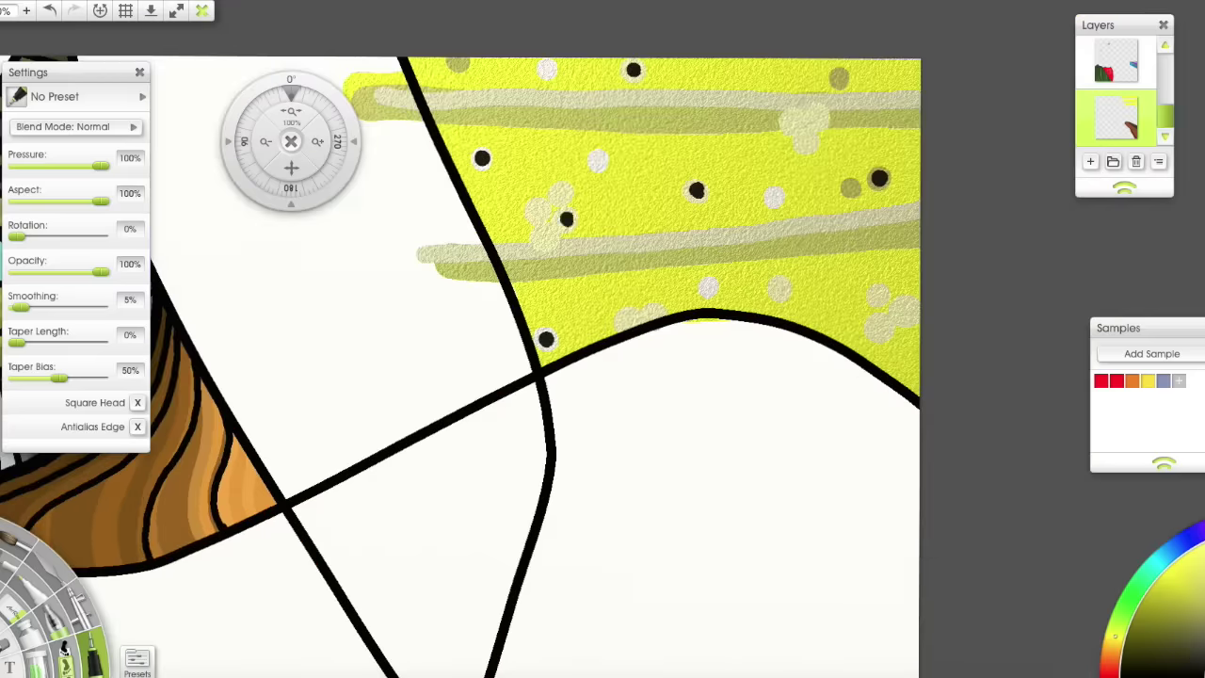
left_click(839, 78)
left_click(850, 188)
left_click(817, 119)
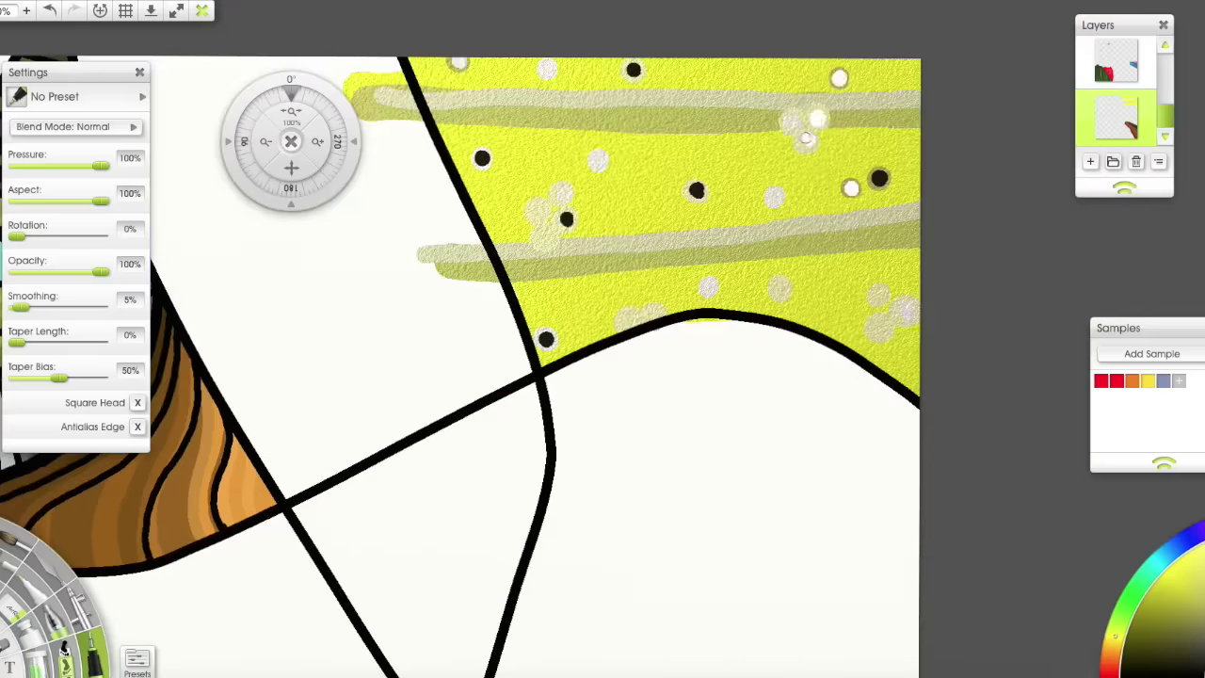
left_click(562, 193)
left_click(538, 209)
left_click(546, 239)
left_click(632, 322)
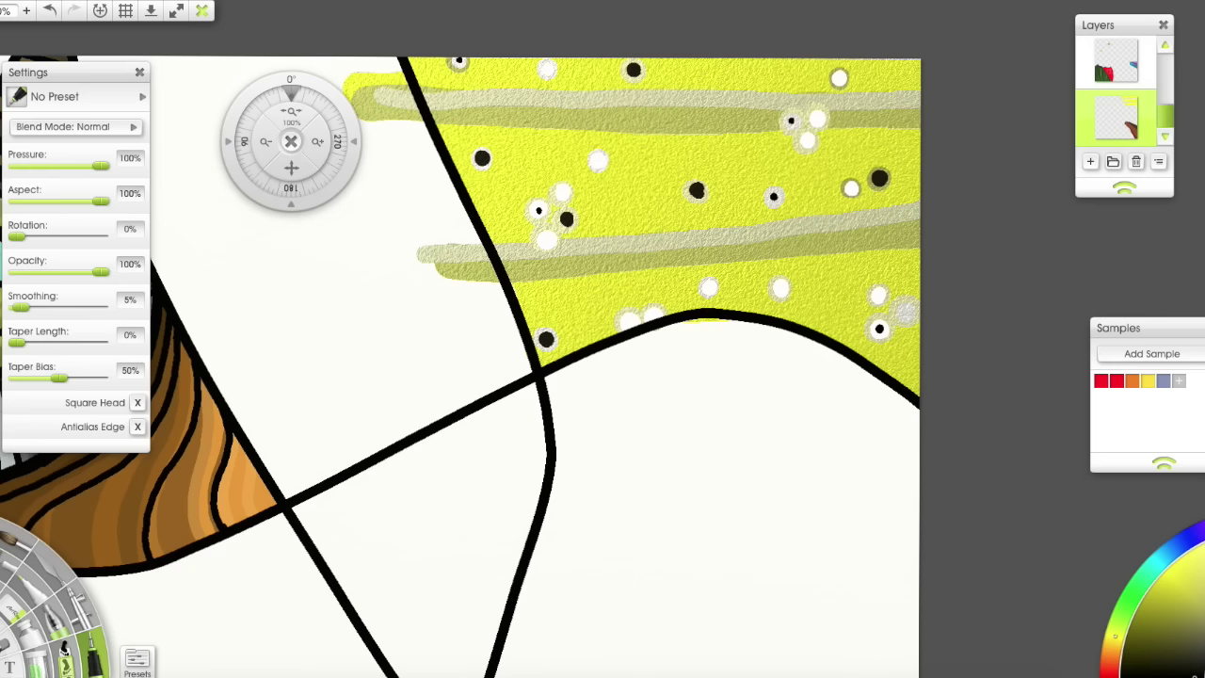
Add black, cyan and red centres to some of the dots in the yellow section.
left_click(653, 317)
left_click(817, 118)
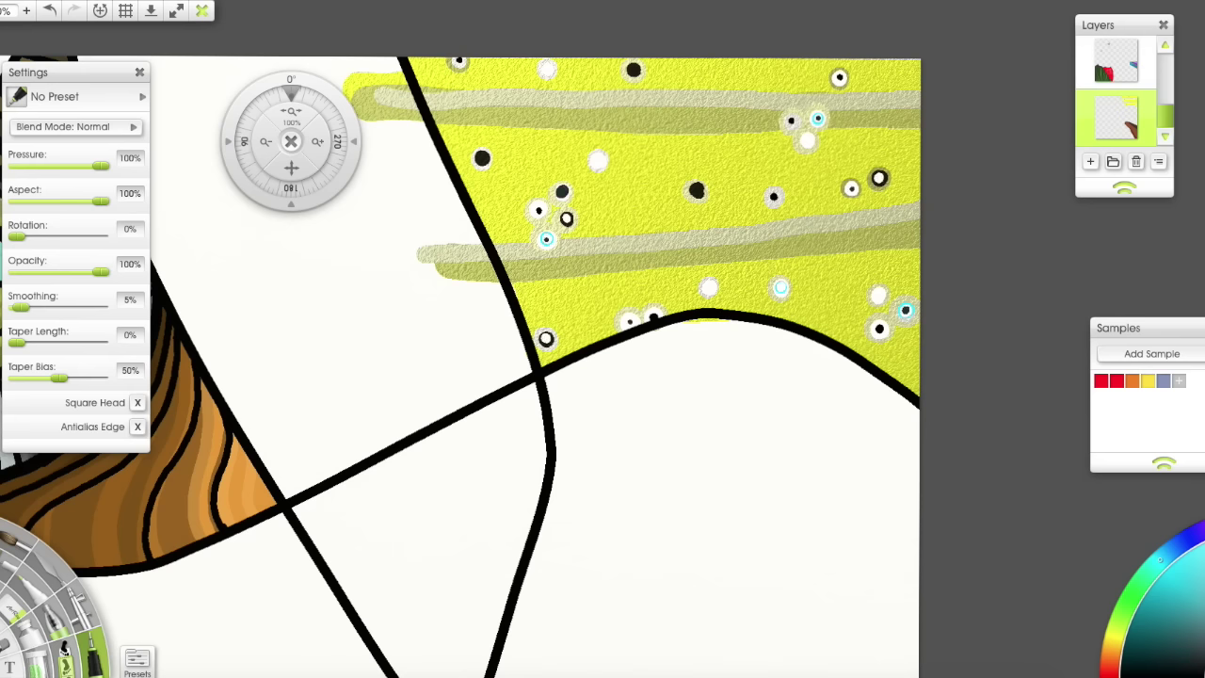
left_click(1102, 381)
left_click(482, 158)
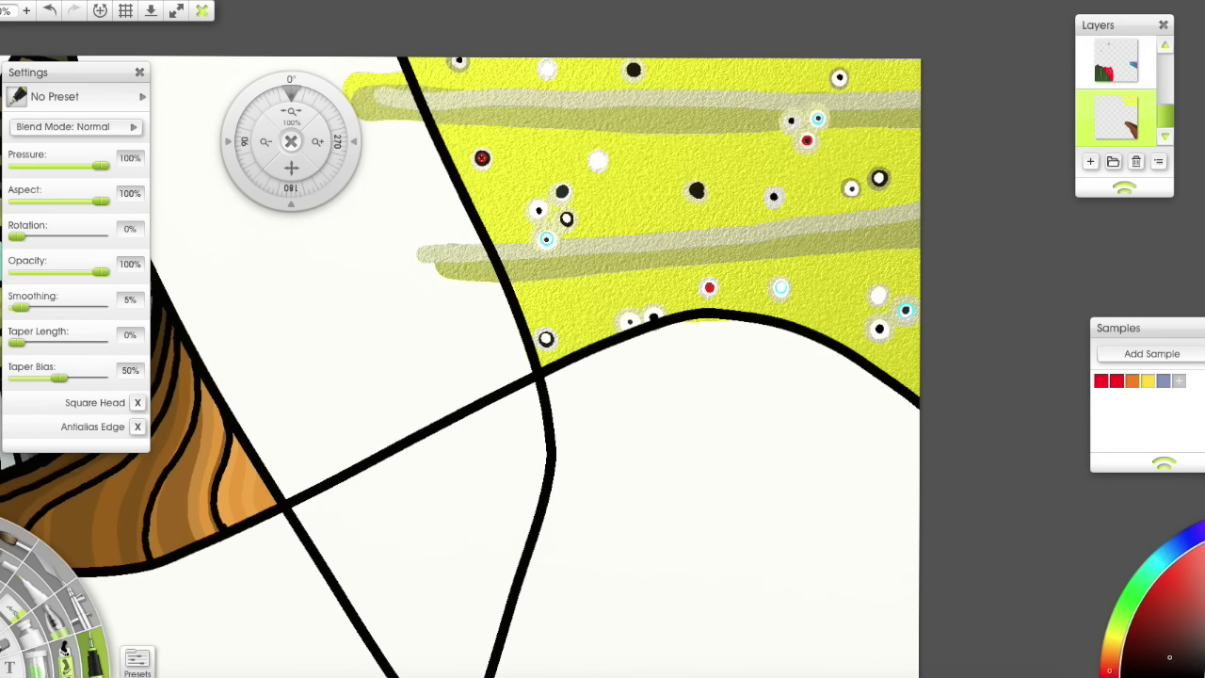
Paint the tall section between the hat and the yellow area as dark grey stone with light streaks and fine cracks.
left_click_drag(706, 297, 1051, 288)
left_click(1117, 64)
left_click(382, 394, "alt")
mouse_move(679, 351)
left_mouse_down()
mouse_move(665, 458)
mouse_move(551, 277)
mouse_move(471, 53)
mouse_move(447, 43)
left_mouse_up()
mouse_move(800, 379)
left_mouse_down()
mouse_move(857, 358)
mouse_move(744, 104)
mouse_move(573, 250)
mouse_move(760, 277)
mouse_move(713, 202)
mouse_move(651, 161)
left_mouse_up()
key("o")
mouse_move(676, 414)
left_mouse_down()
mouse_move(654, 438)
mouse_move(599, 161)
mouse_move(753, 156)
mouse_move(843, 307)
mouse_move(681, 47)
mouse_move(852, 367)
mouse_move(671, 358)
mouse_move(562, 32)
mouse_move(552, 234)
mouse_move(638, 379)
mouse_move(645, 476)
left_mouse_up()
mouse_move(458, 66)
left_mouse_down()
mouse_move(486, 29)
mouse_move(560, 251)
mouse_move(585, 398)
mouse_move(544, 297)
mouse_move(682, 49)
mouse_move(829, 396)
left_mouse_up()
mouse_move(626, 52)
left_mouse_down()
mouse_move(667, 103)
mouse_move(762, 404)
mouse_move(758, 238)
mouse_move(434, 62)
mouse_move(613, 417)
mouse_move(527, 237)
mouse_move(565, 191)
mouse_move(531, 154)
mouse_move(589, 315)
mouse_move(458, 38)
mouse_move(597, 176)
mouse_move(716, 424)
mouse_move(742, 75)
mouse_move(862, 358)
left_mouse_up()
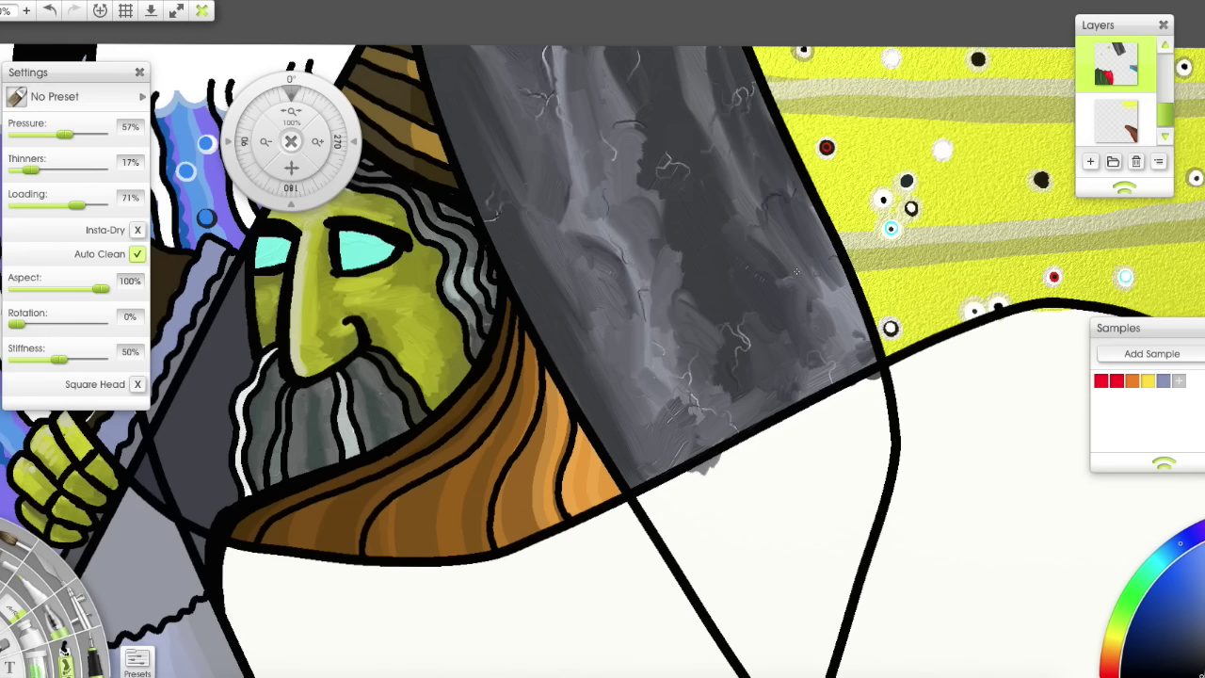
Fill the section between the yellow area and the boxes with dark red on a lower layer.
left_click(266, 143)
left_click(266, 143)
left_click(318, 142)
scroll(1150, 75, "down", 3)
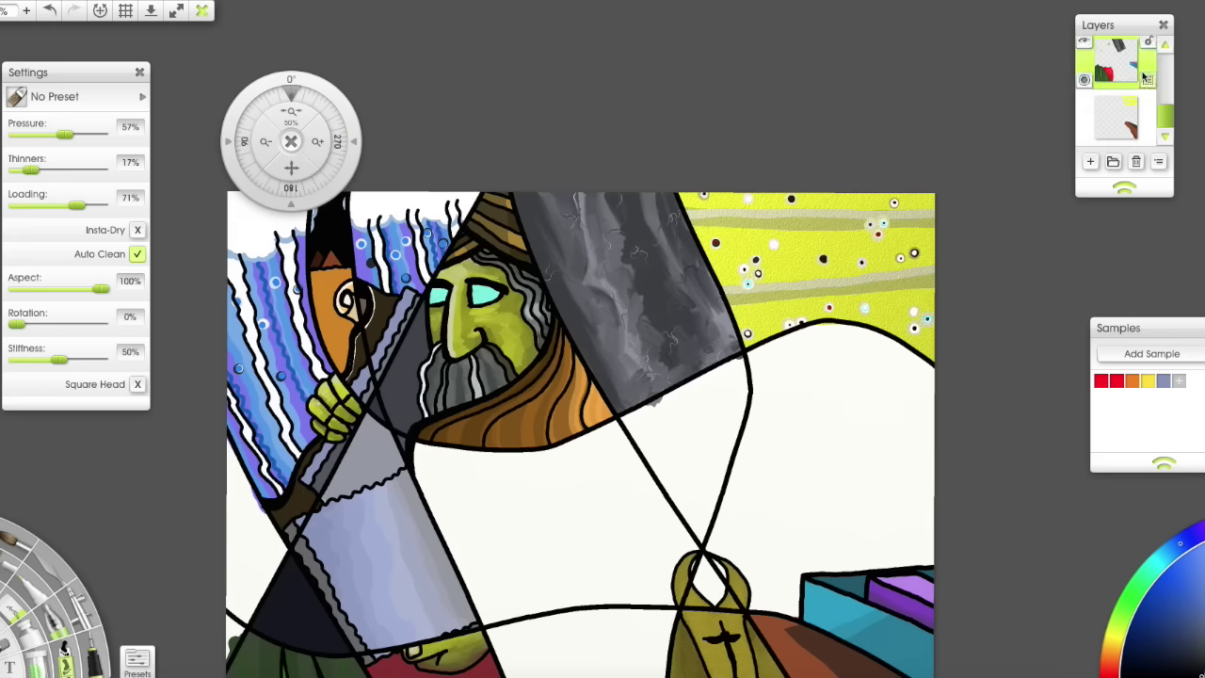
left_click(1116, 137)
left_click(1109, 666)
left_click(1142, 600)
left_click(96, 654)
mouse_move(844, 359)
left_mouse_down()
mouse_move(874, 365)
mouse_move(837, 390)
mouse_move(707, 572)
mouse_move(812, 486)
left_mouse_up()
Airbrush lighter orange-red highlights through the middle and lower part of the red section, reducing the opacity to 7%.
left_click(89, 591)
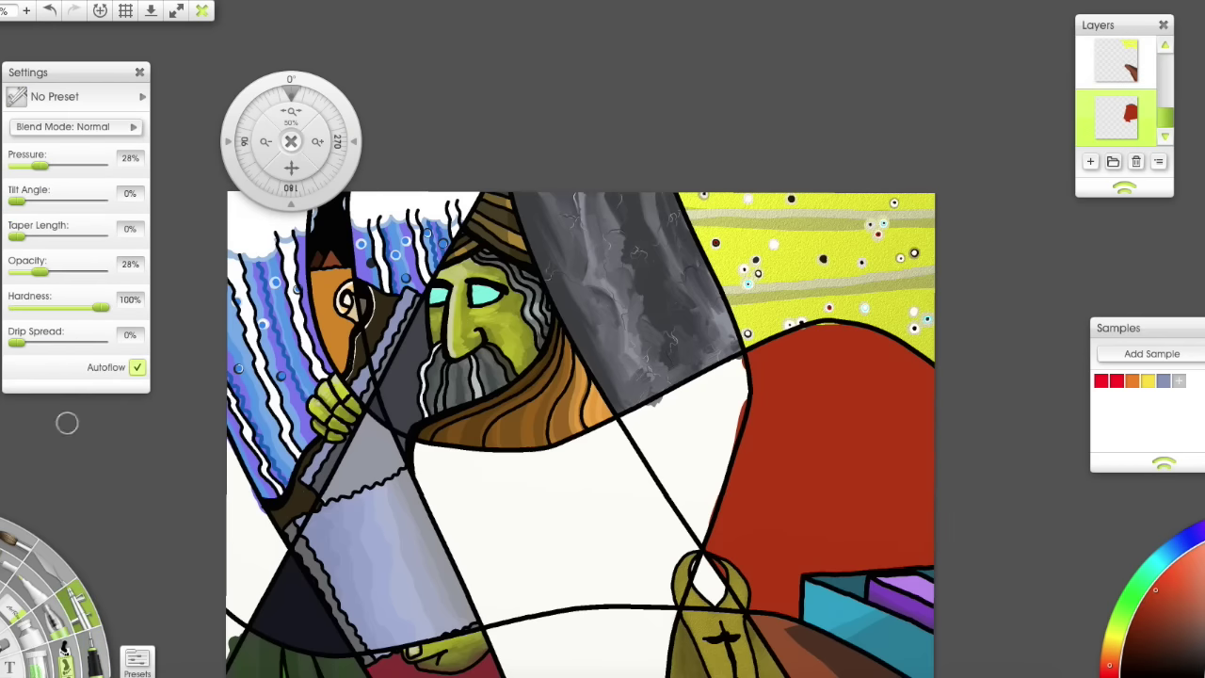
key("2")
left_click_drag(850, 418, 914, 533)
left_click_drag(35, 272, 22, 272)
left_click_drag(753, 565, 788, 520)
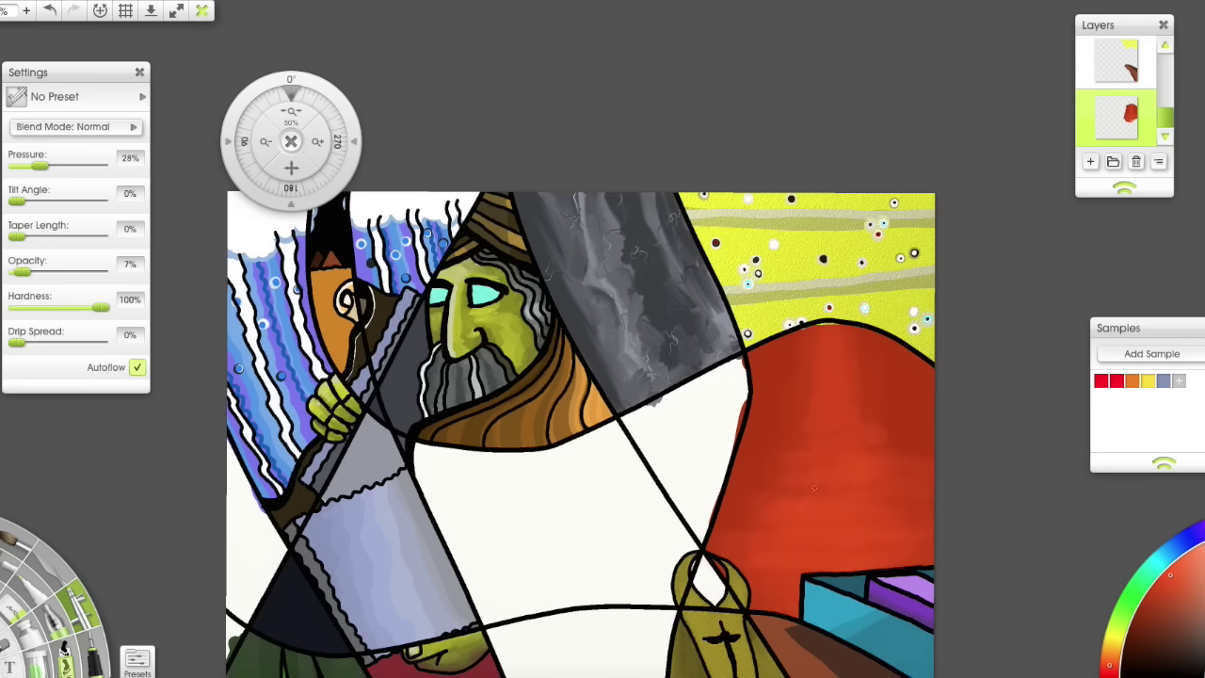
mouse_move(885, 513)
left_mouse_down()
mouse_move(890, 438)
mouse_move(722, 516)
left_mouse_up()
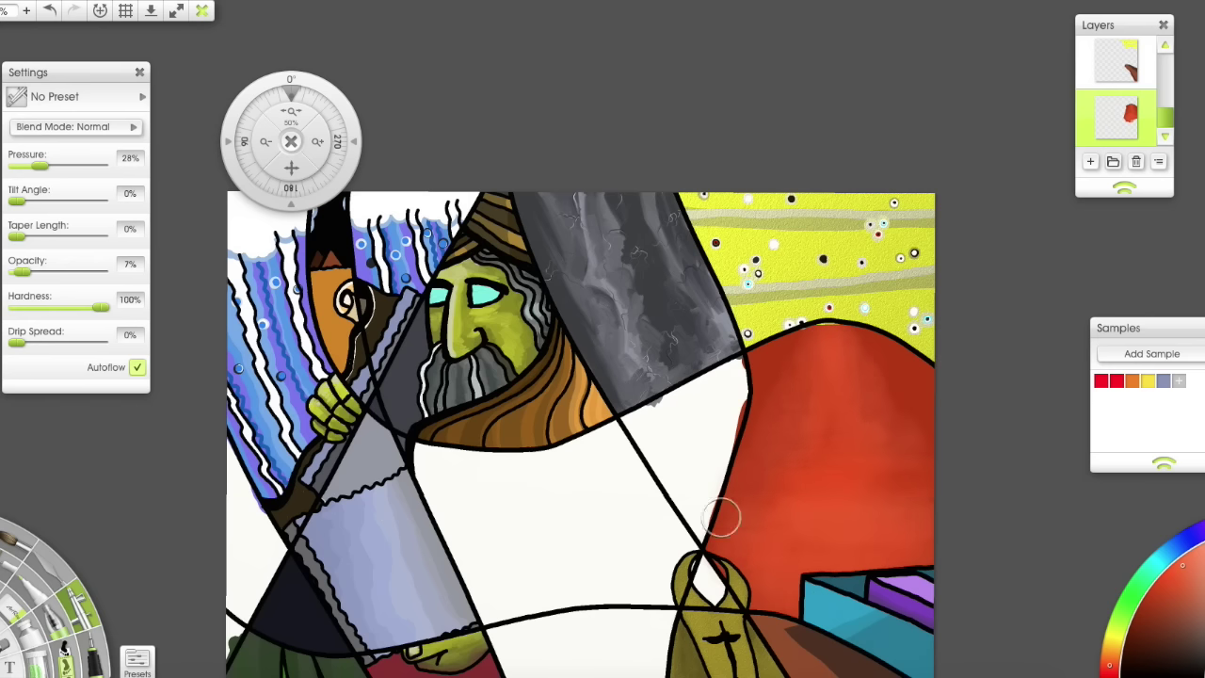
Erase stray paint on the yellow section's layer along the curved edge of the red section.
left_click(1117, 64)
left_click(14, 606)
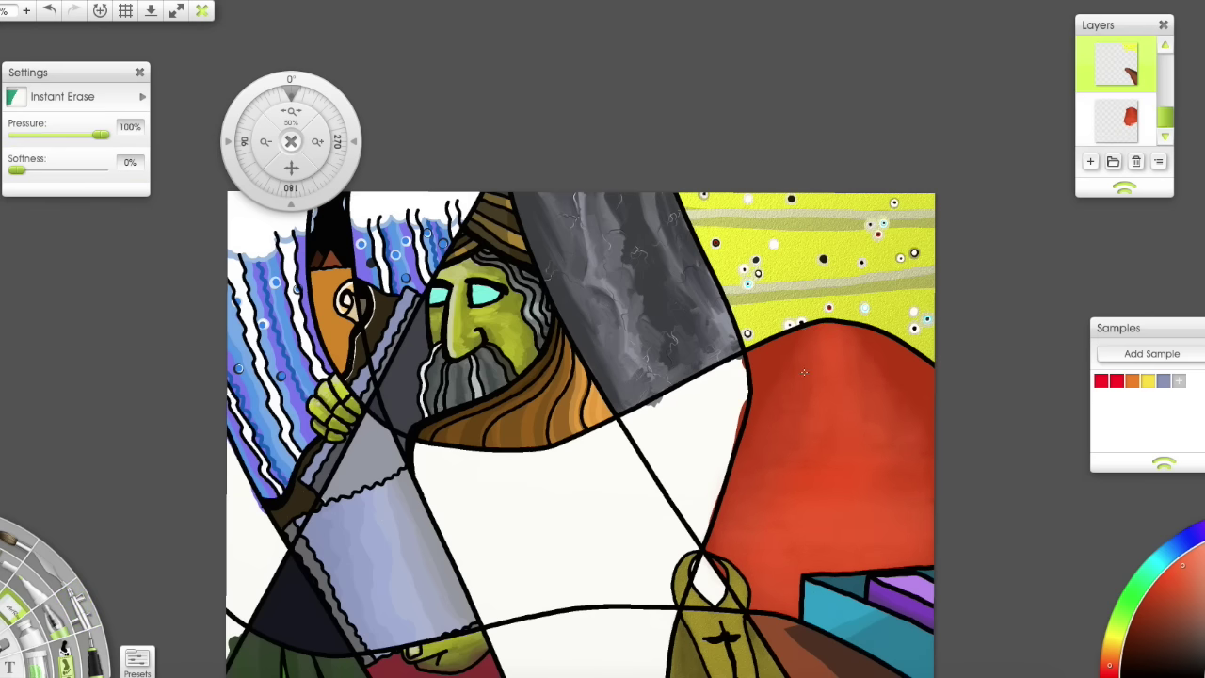
mouse_move(823, 341)
left_mouse_down()
mouse_move(948, 106)
mouse_move(884, 123)
left_mouse_up()
scroll(923, 203, "up", 1)
left_click_drag(923, 202, 842, 224)
Paint a crowd of tiny figures above the box with small dots and short vertical strokes.
left_click(14, 539)
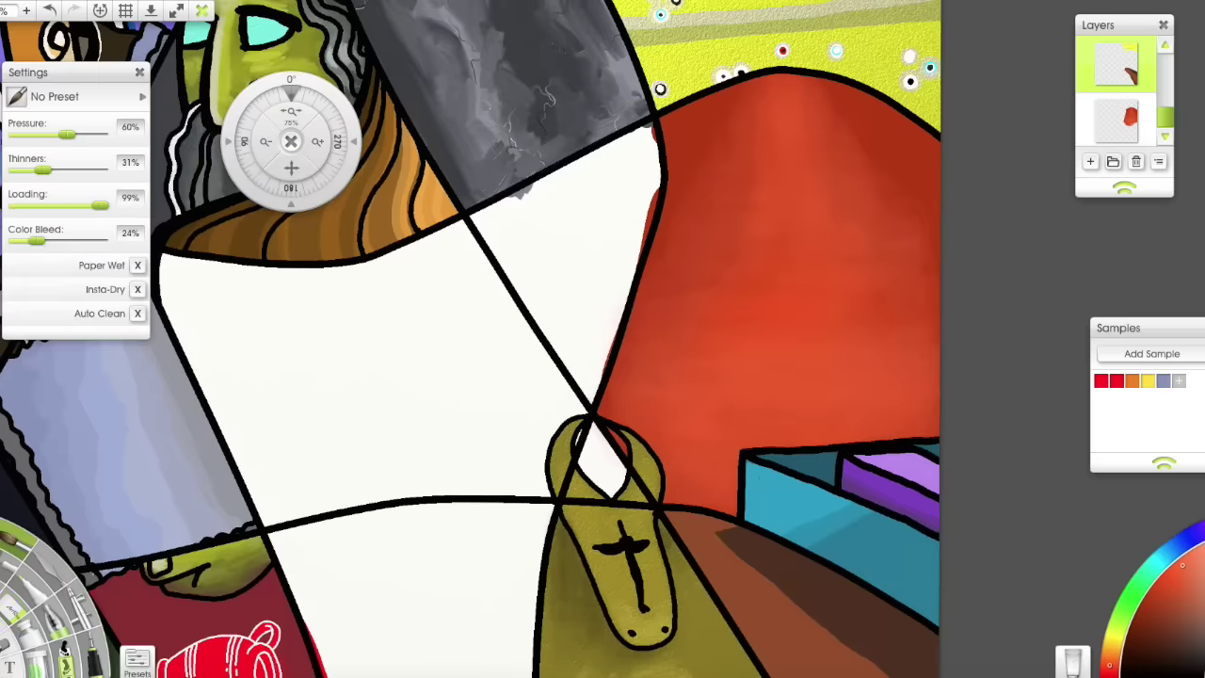
left_click_drag(721, 422, 721, 434)
left_click(862, 411)
left_click_drag(862, 420, 862, 440)
left_click(819, 404)
left_click_drag(820, 412, 821, 442)
left_click_drag(792, 395, 792, 422)
left_click_drag(897, 420, 897, 428)
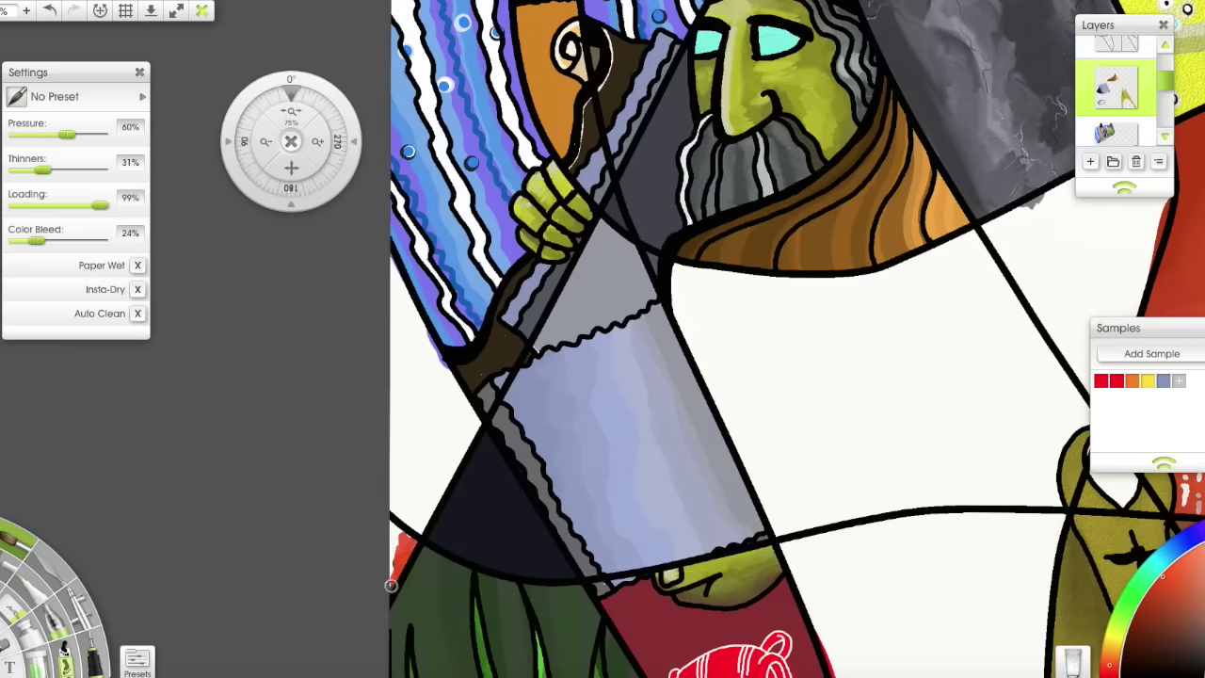
Paint the narrow section along the canvas's left edge in streaked reddish browns, with white streaks on the small red area below.
mouse_move(442, 339)
left_mouse_down()
mouse_move(452, 376)
mouse_move(414, 508)
mouse_move(445, 418)
mouse_move(404, 348)
mouse_move(394, 283)
left_mouse_up()
mouse_move(477, 430)
left_mouse_down()
mouse_move(414, 377)
mouse_move(448, 452)
mouse_move(380, 357)
left_mouse_up()
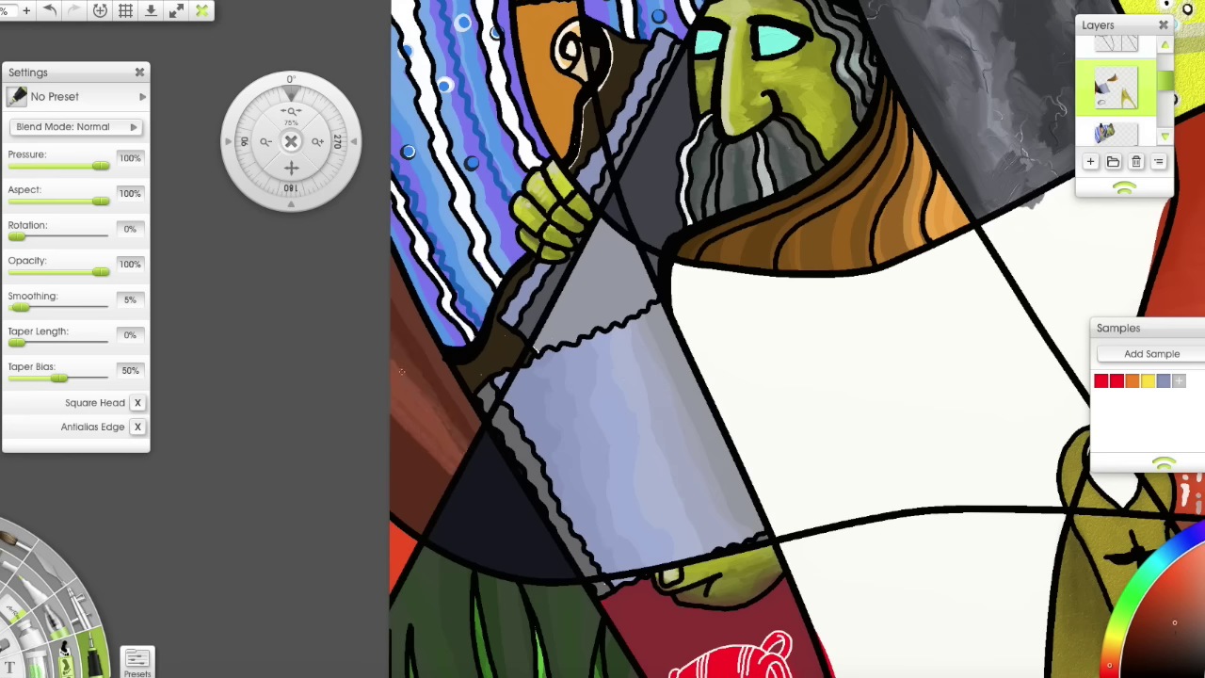
mouse_move(445, 482)
left_mouse_down()
mouse_move(382, 465)
mouse_move(430, 517)
mouse_move(394, 519)
mouse_move(443, 421)
left_mouse_up()
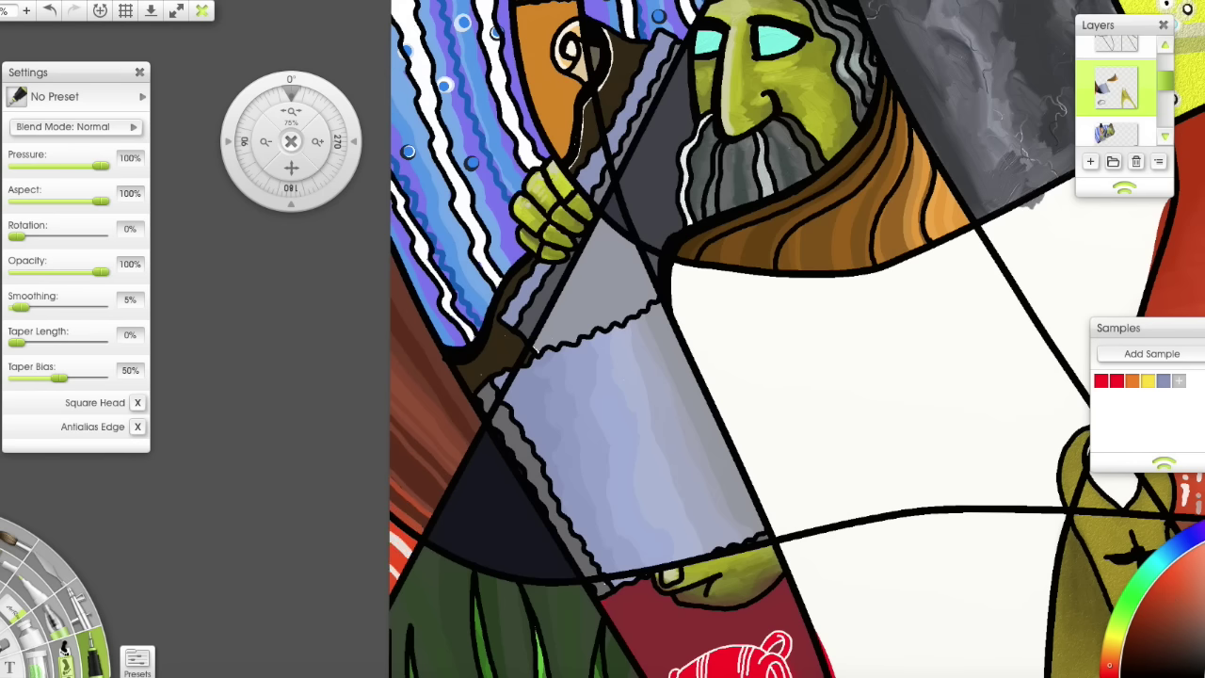
Fill the lower centre section between the jug panel and the goat with graded browns and blend them.
mouse_move(772, 540)
left_mouse_down()
mouse_move(584, 441)
mouse_move(441, 193)
left_mouse_up()
left_click(1160, 635)
mouse_move(727, 176)
left_mouse_down()
mouse_move(485, 196)
mouse_move(458, 214)
mouse_move(502, 309)
mouse_move(524, 400)
mouse_move(529, 537)
mouse_move(487, 615)
left_mouse_up()
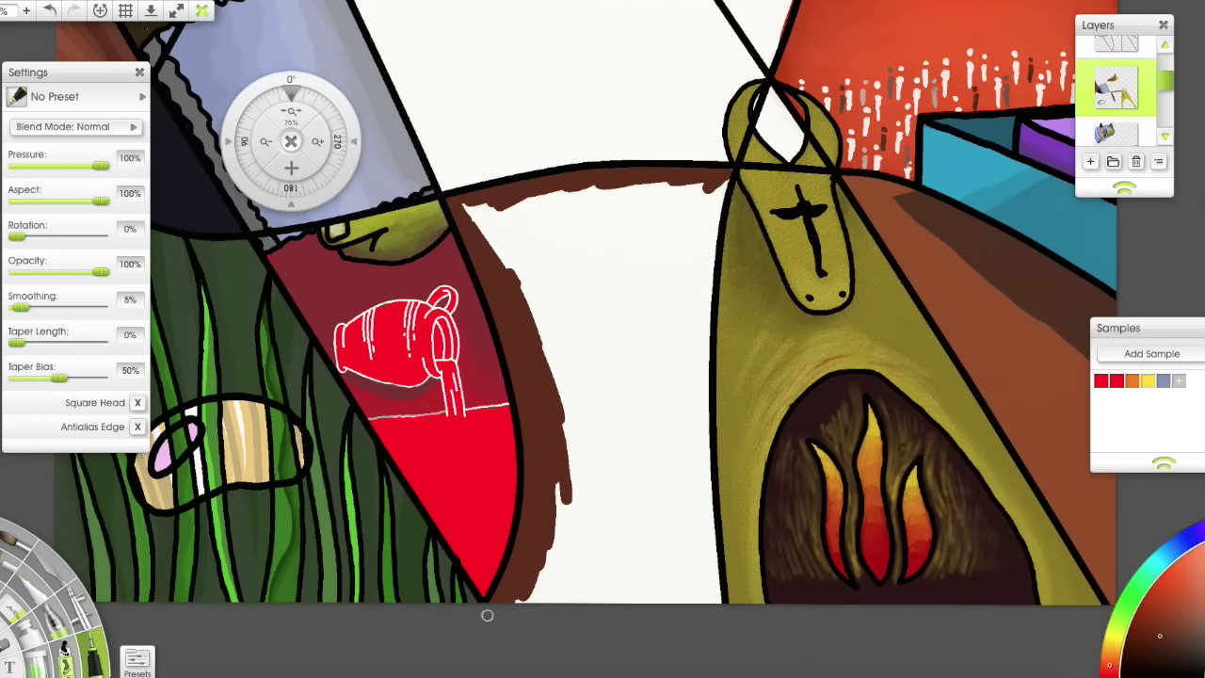
mouse_move(727, 170)
left_mouse_down()
mouse_move(489, 210)
mouse_move(551, 579)
mouse_move(537, 602)
left_mouse_up()
mouse_move(712, 200)
left_mouse_down()
mouse_move(604, 215)
mouse_move(543, 241)
mouse_move(568, 607)
mouse_move(538, 609)
left_mouse_up()
mouse_move(541, 219)
left_mouse_down()
mouse_move(602, 597)
mouse_move(618, 341)
mouse_move(619, 359)
mouse_move(710, 261)
mouse_move(648, 317)
mouse_move(636, 556)
mouse_move(699, 255)
mouse_move(661, 299)
mouse_move(688, 586)
left_mouse_up()
key("r")
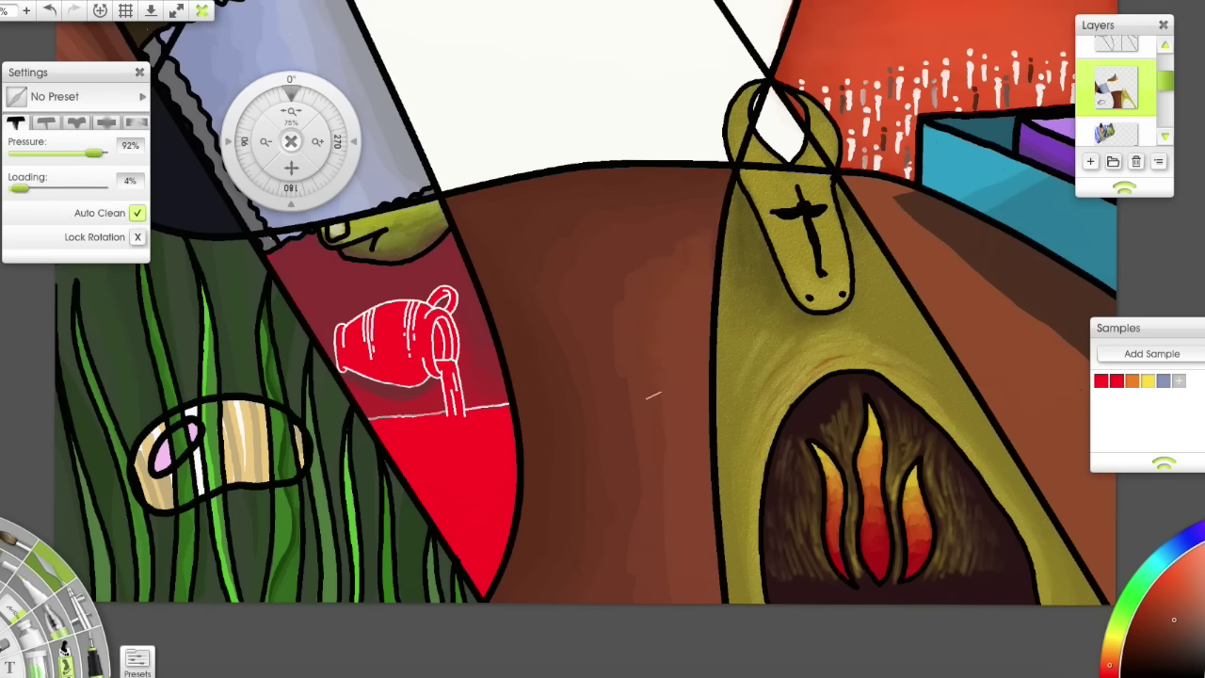
Draw a white outline of a bearded figure with a striped head covering and raised hands on the brown section.
key("i")
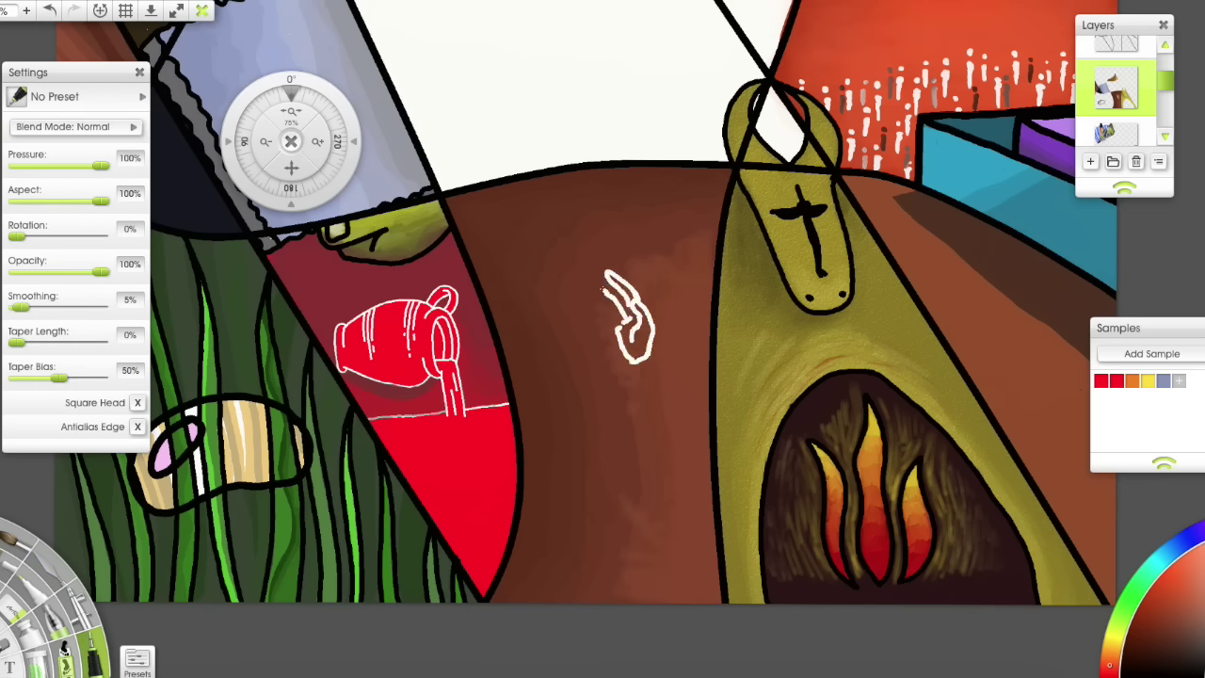
left_click_drag(642, 231, 614, 267)
mouse_move(637, 218)
left_mouse_down()
mouse_move(604, 243)
mouse_move(590, 314)
left_mouse_up()
left_click_drag(664, 269, 665, 291)
left_click_drag(623, 226, 606, 252)
left_click_drag(584, 246, 623, 214)
mouse_move(657, 294)
left_mouse_down()
mouse_move(679, 340)
mouse_move(658, 359)
mouse_move(684, 368)
mouse_move(601, 438)
left_mouse_up()
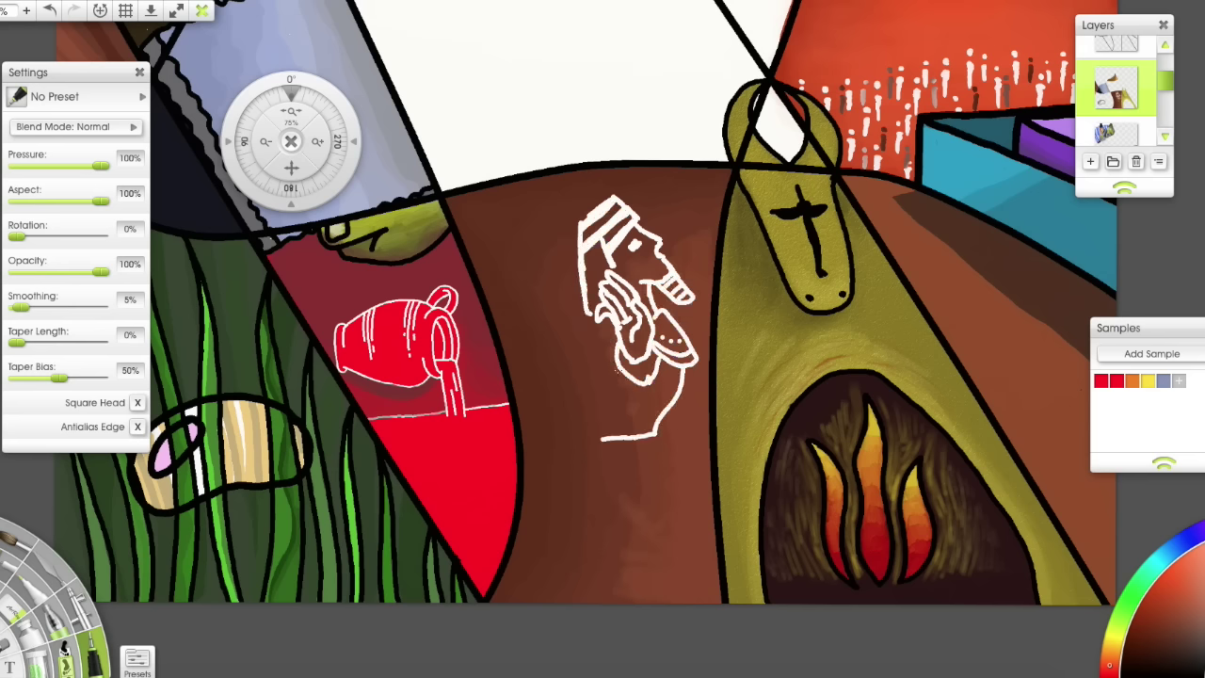
Repaint the lower centre section near-black and draw a white doorway frame surrounded by rough red strokes.
mouse_move(612, 207)
left_mouse_down()
mouse_move(613, 502)
mouse_move(552, 409)
mouse_move(573, 341)
mouse_move(721, 172)
mouse_move(458, 198)
mouse_move(713, 191)
mouse_move(470, 212)
left_mouse_up()
left_click(1152, 569)
left_click_drag(664, 345, 661, 459)
left_click_drag(571, 339, 563, 456)
left_click_drag(567, 303, 641, 325)
left_click_drag(642, 449, 605, 345)
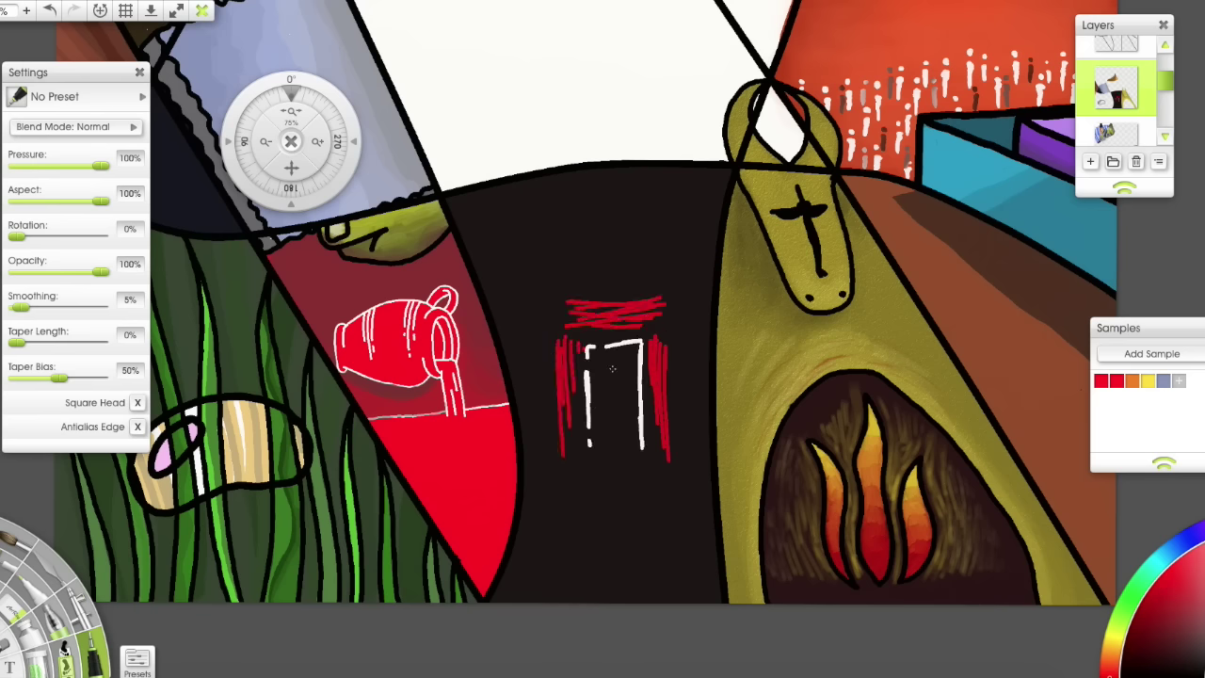
Sketch thin white lines spreading downward from the base of the doorway as a widening path.
left_click_drag(645, 448, 699, 551)
left_click_drag(589, 443, 537, 561)
left_click_drag(584, 448, 549, 525)
Draw a black-line face with closed eyes, a beaded headband and hair strands in the white section beside the red hill.
left_click(1148, 381)
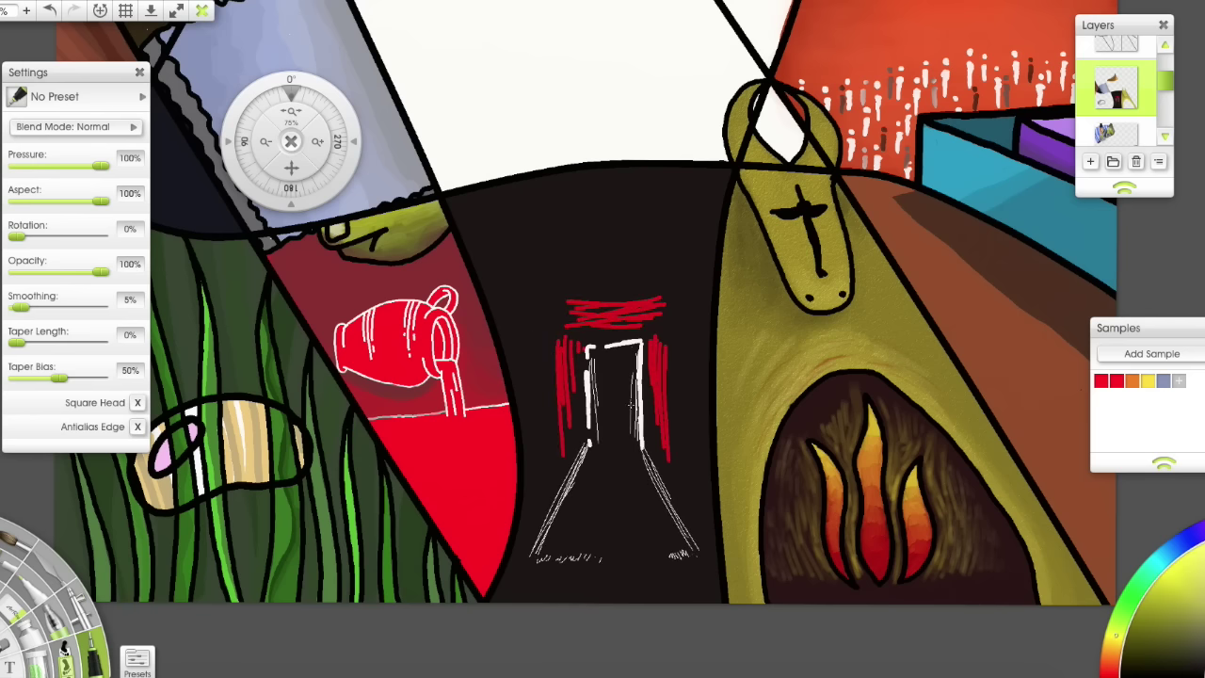
left_click_drag(287, 185, 194, 574)
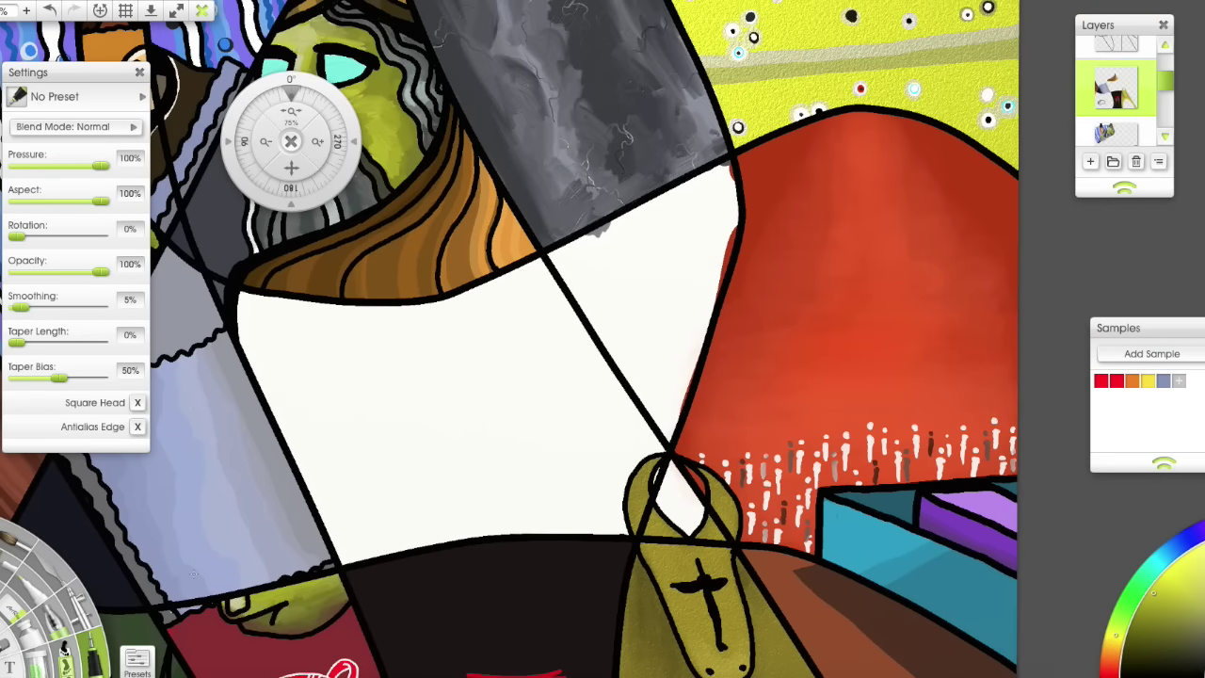
left_click(1184, 544)
left_click_drag(730, 247, 638, 218)
mouse_move(712, 295)
left_mouse_down()
mouse_move(633, 334)
mouse_move(670, 362)
mouse_move(650, 405)
mouse_move(650, 286)
mouse_move(575, 299)
left_mouse_up()
Colour the row of headband beads above the sleeping face yellow.
left_click(1148, 382)
left_click(1117, 133)
left_click(717, 259)
left_click(693, 249)
left_click(668, 233)
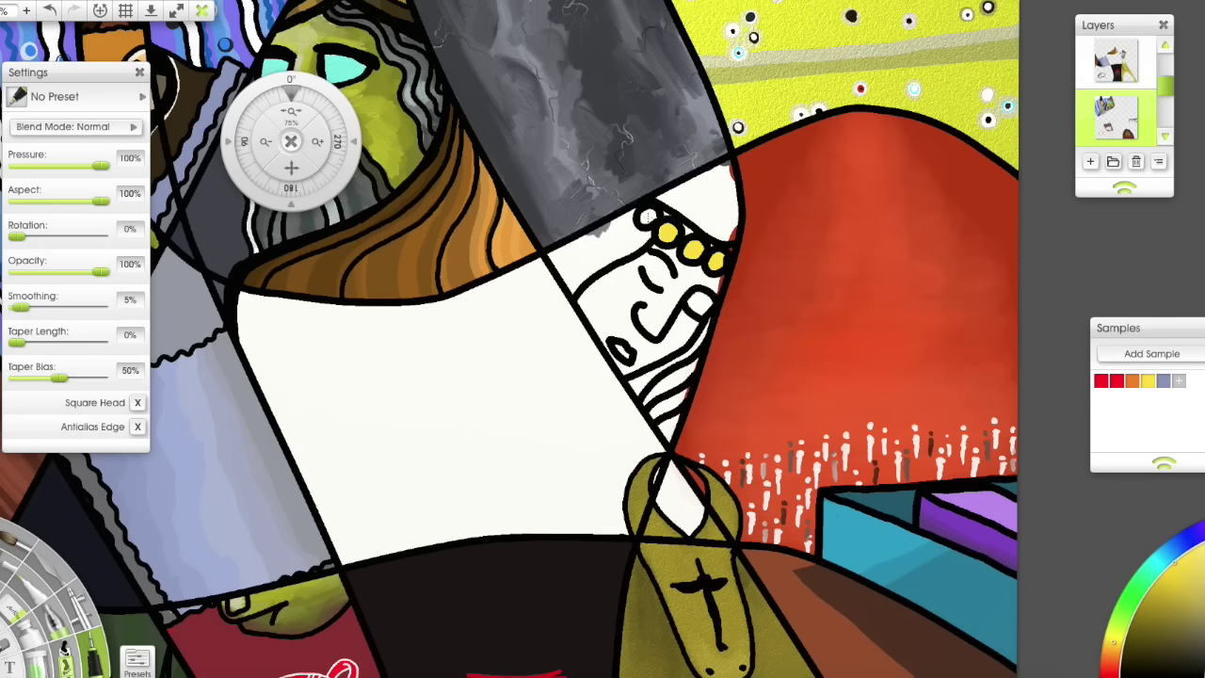
left_click(648, 217)
Fill the cap area above the yellow beads with orange and shade it slightly.
left_click(1108, 659)
left_click(1109, 652)
left_click(1087, 138)
mouse_move(730, 229)
left_mouse_down()
mouse_move(666, 196)
mouse_move(711, 202)
left_mouse_up()
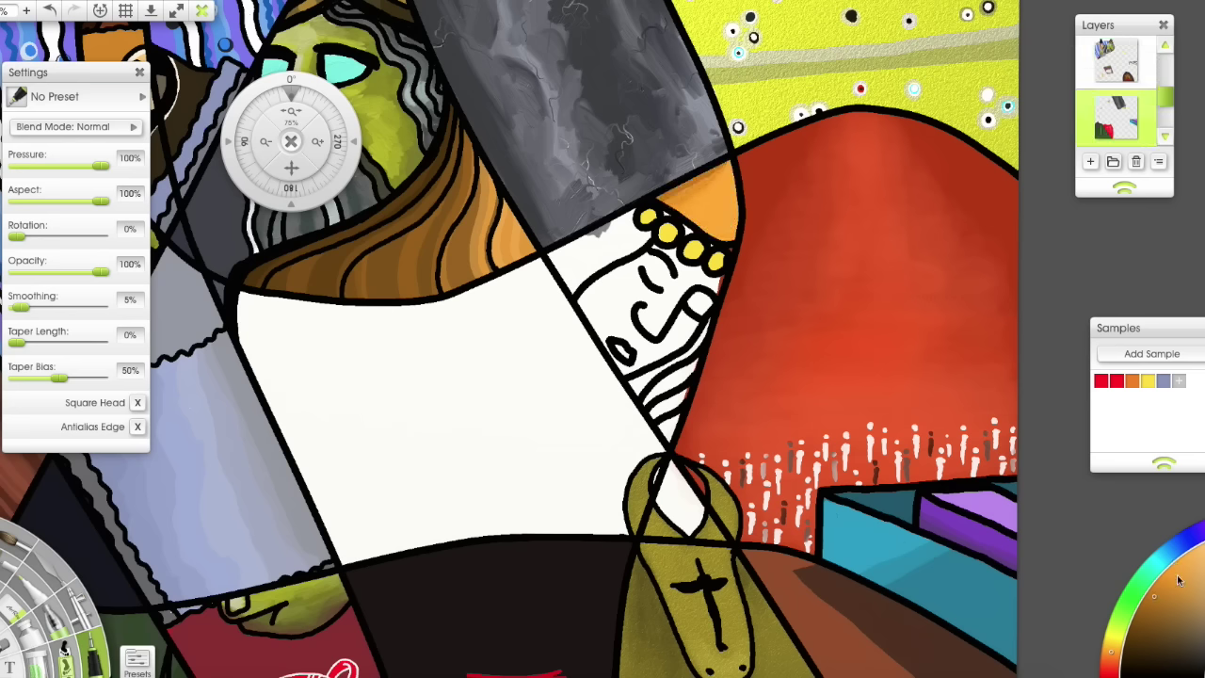
Paint the sleeping face brown and add darker shading around its features.
mouse_move(713, 285)
left_mouse_down()
mouse_move(689, 231)
mouse_move(627, 358)
mouse_move(621, 275)
mouse_move(646, 337)
left_mouse_up()
mouse_move(664, 278)
left_mouse_down()
mouse_move(650, 324)
mouse_move(682, 329)
mouse_move(627, 368)
left_mouse_up()
left_click(1177, 612)
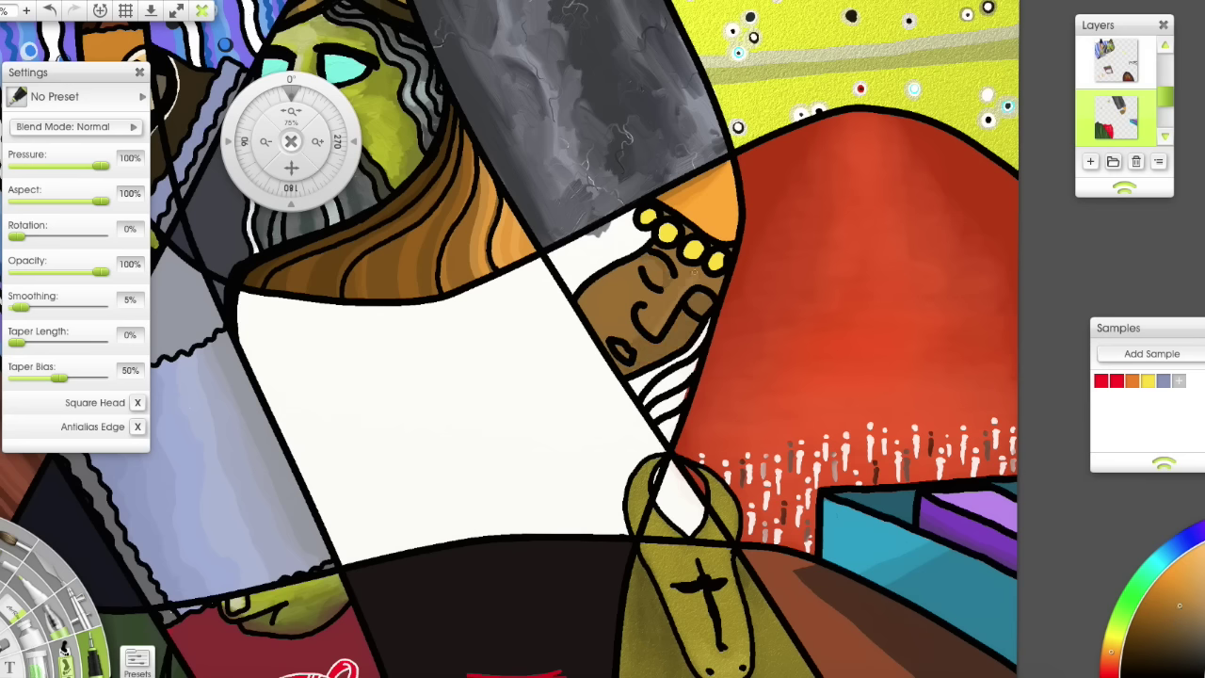
left_click_drag(610, 271, 612, 280)
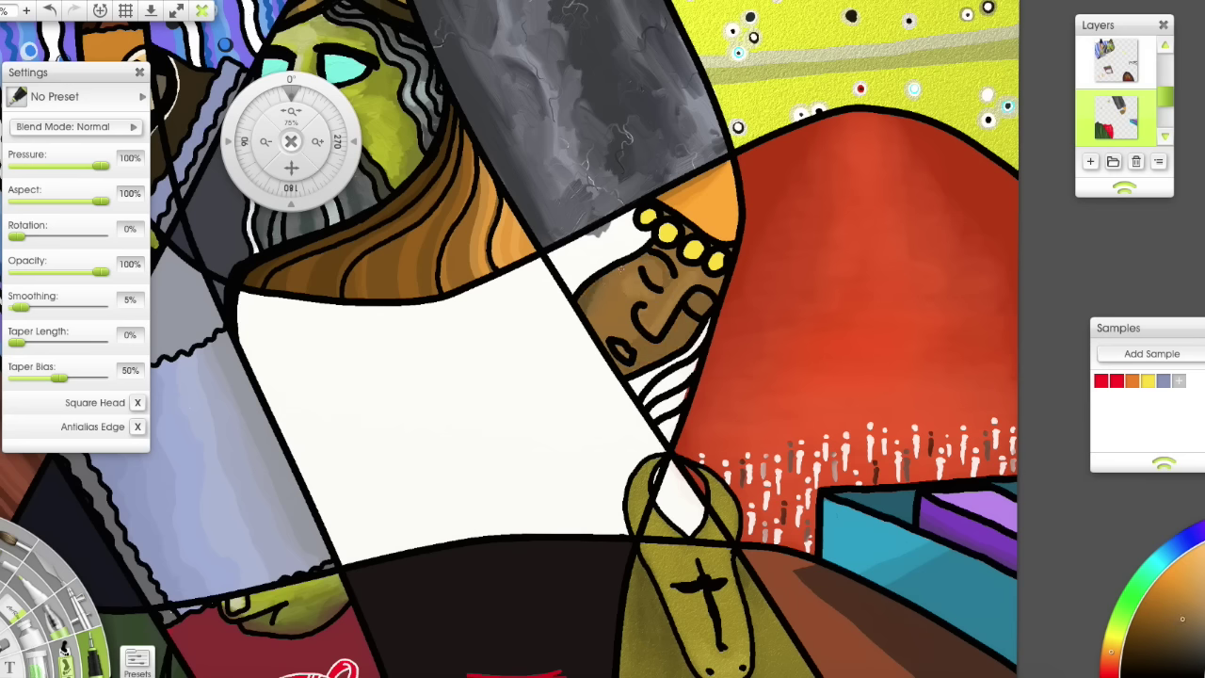
Colour the hair around the face orange-brown and fill the small white gap inside the loop below it dark brown.
mouse_move(607, 222)
left_mouse_down()
mouse_move(565, 243)
mouse_move(663, 410)
left_mouse_up()
mouse_move(672, 467)
left_mouse_down()
mouse_move(685, 529)
mouse_move(693, 516)
left_mouse_up()
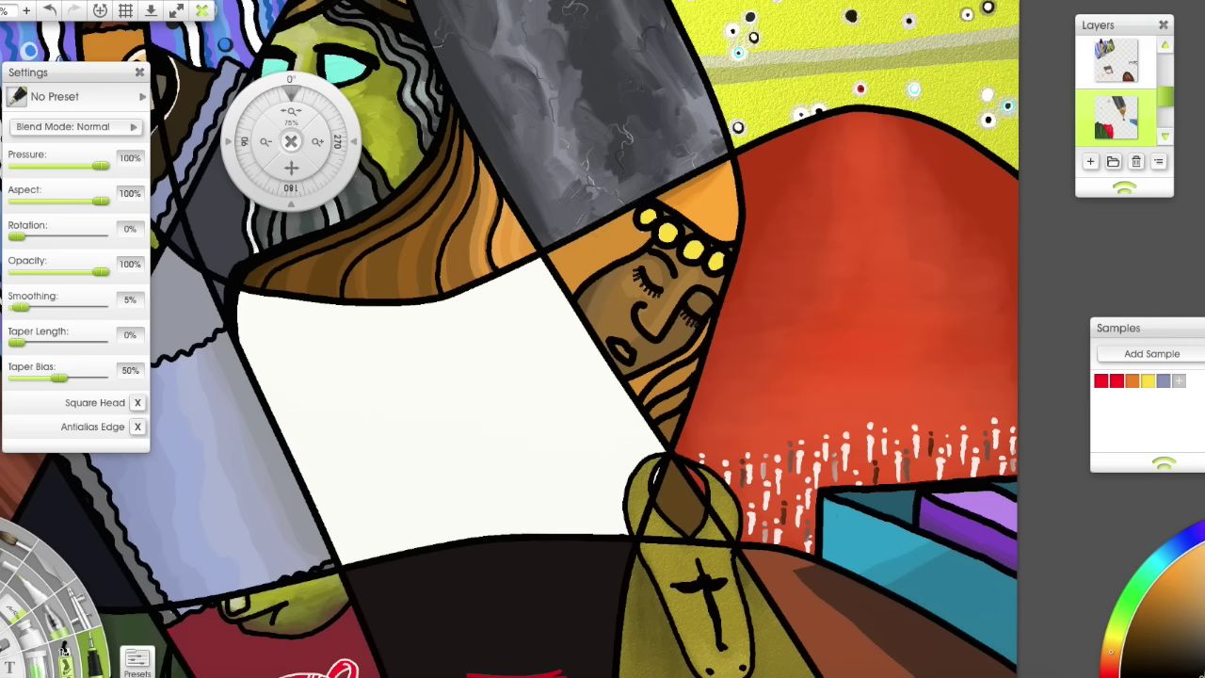
On a new layer, paint the blank central section in curved bands graded from near-black beside the beard to light brown.
left_click(1091, 161)
mouse_move(425, 389)
left_mouse_down()
mouse_move(418, 363)
mouse_move(622, 464)
mouse_move(310, 395)
mouse_move(431, 439)
mouse_move(605, 417)
left_mouse_up()
left_click(1157, 673)
mouse_move(550, 256)
left_mouse_down()
mouse_move(506, 365)
mouse_move(336, 550)
left_mouse_up()
mouse_move(554, 273)
left_mouse_down()
mouse_move(530, 336)
mouse_move(348, 557)
mouse_move(369, 560)
left_mouse_up()
mouse_move(557, 285)
left_mouse_down()
mouse_move(537, 355)
mouse_move(377, 556)
left_mouse_up()
left_click(1168, 650)
mouse_move(567, 299)
left_mouse_down()
mouse_move(520, 401)
mouse_move(395, 542)
left_mouse_up()
left_click(1167, 643)
mouse_move(565, 312)
left_mouse_down()
mouse_move(469, 489)
mouse_move(407, 540)
left_mouse_up()
left_click(1170, 637)
mouse_move(574, 329)
left_mouse_down()
mouse_move(429, 553)
mouse_move(452, 530)
left_mouse_up()
mouse_move(597, 368)
left_mouse_down()
mouse_move(492, 523)
mouse_move(503, 540)
left_mouse_up()
mouse_move(629, 405)
left_mouse_down()
mouse_move(608, 477)
mouse_move(615, 526)
left_mouse_up()
Paint the flowing lower beard with brown, grey and beige vertical strands accented by thin wavy white lines.
left_click(1195, 642)
left_click_drag(247, 324, 269, 395)
left_click_drag(359, 280, 324, 518)
mouse_move(423, 271)
left_mouse_down()
mouse_move(339, 498)
mouse_move(382, 436)
mouse_move(412, 291)
mouse_move(423, 333)
mouse_move(326, 523)
left_mouse_up()
left_click(1188, 585)
mouse_move(395, 308)
left_mouse_down()
mouse_move(352, 473)
mouse_move(321, 515)
left_mouse_up()
left_click_drag(285, 299, 279, 428)
mouse_move(499, 279)
left_mouse_down()
mouse_move(402, 471)
mouse_move(330, 532)
left_mouse_up()
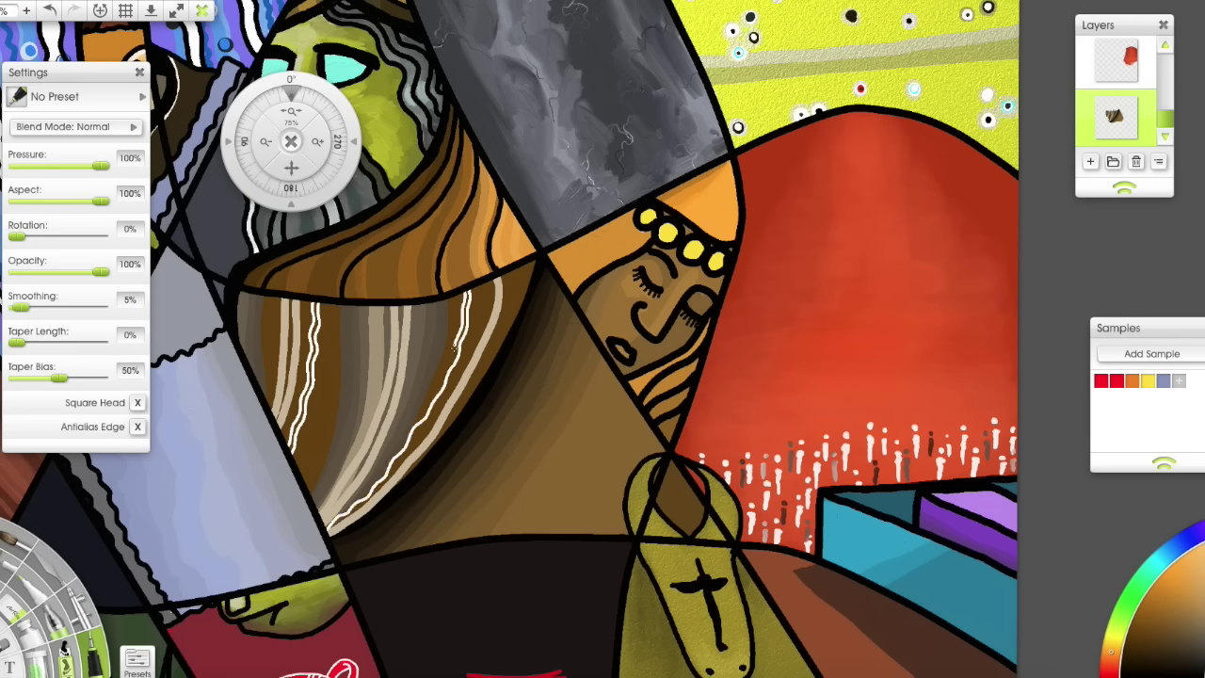
left_click(267, 142)
left_click(266, 142)
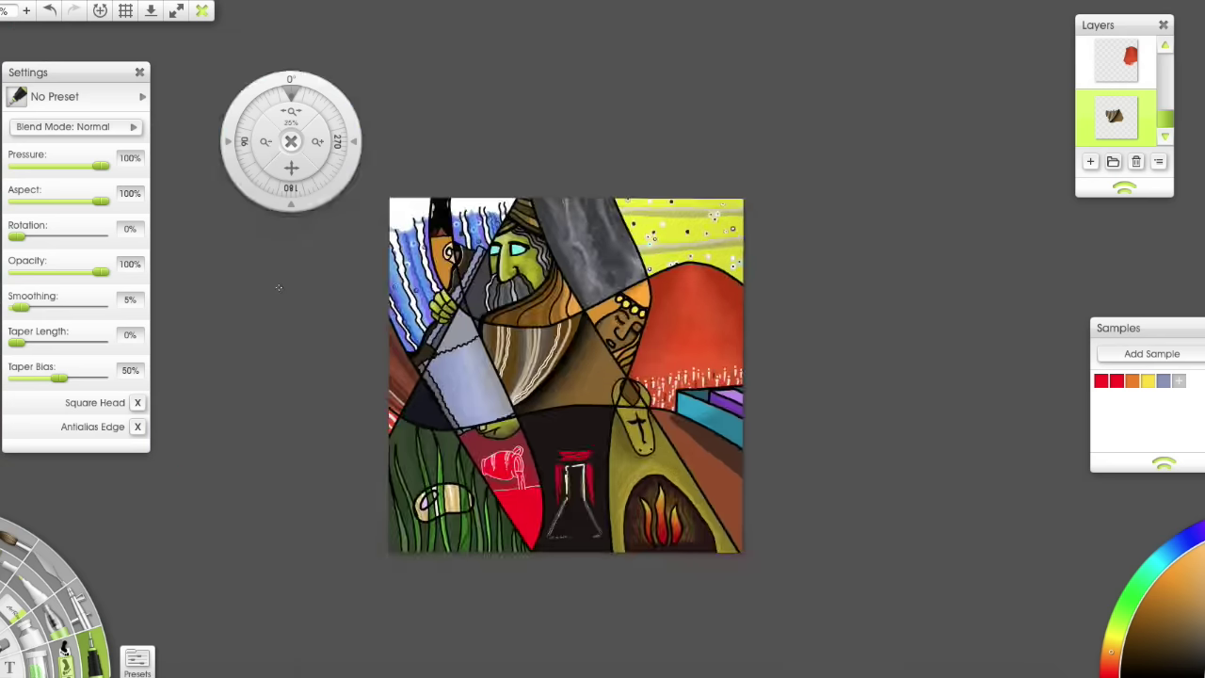